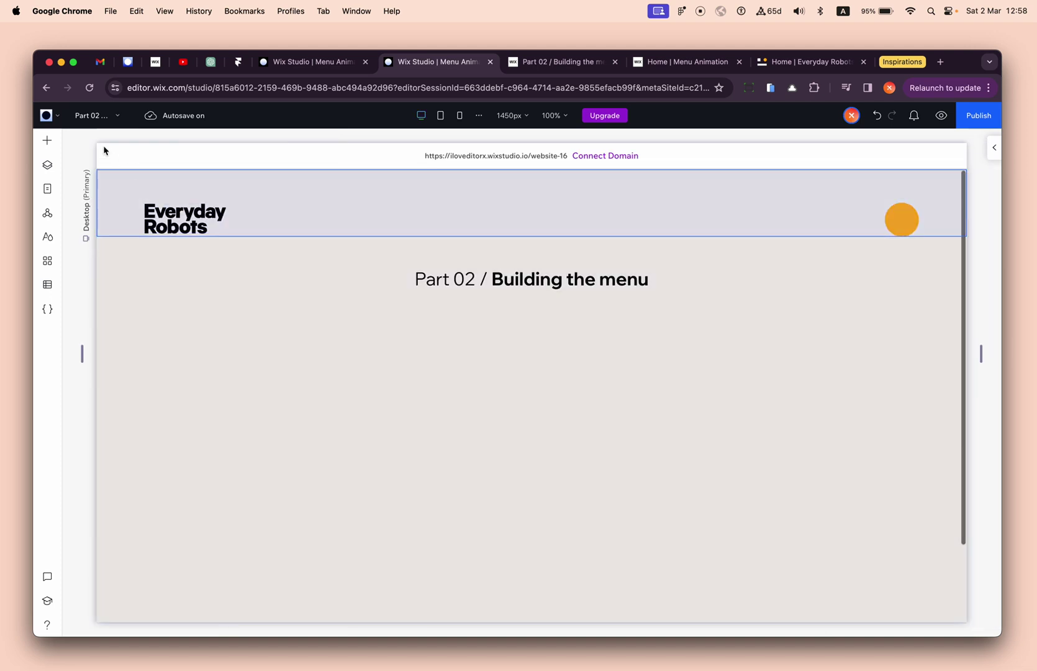
- Add a container to the empty section below the title, 100% wide and aligned to the section's left and top edges
{"action": "left_click", "coordinate": [46, 140]}
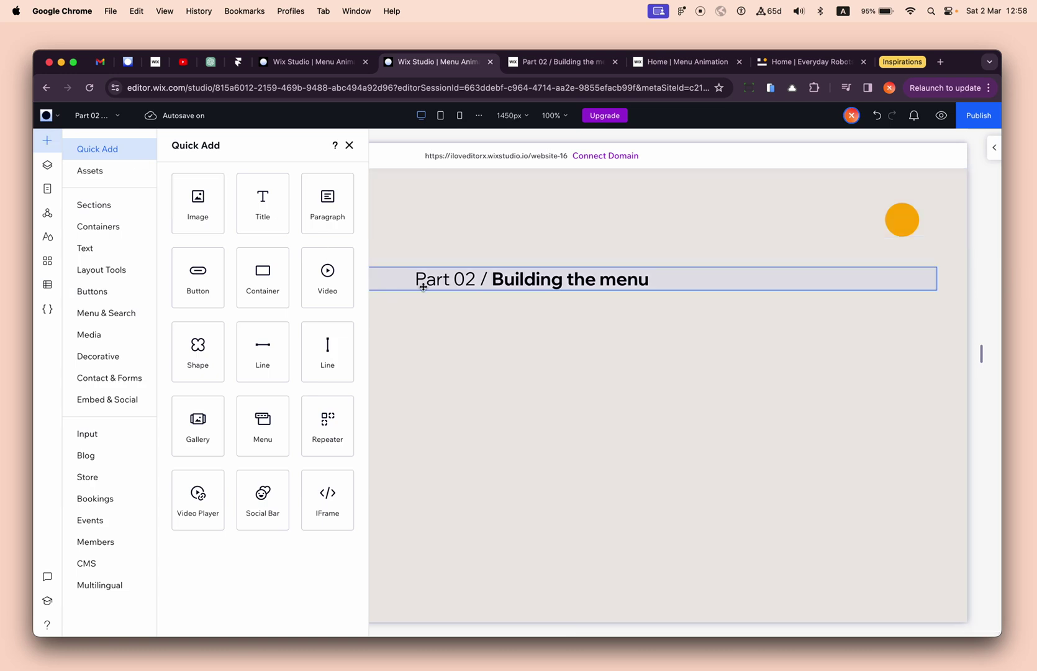
{"action": "left_click_drag", "start_coordinate": [254, 274], "coordinate": [465, 407]}
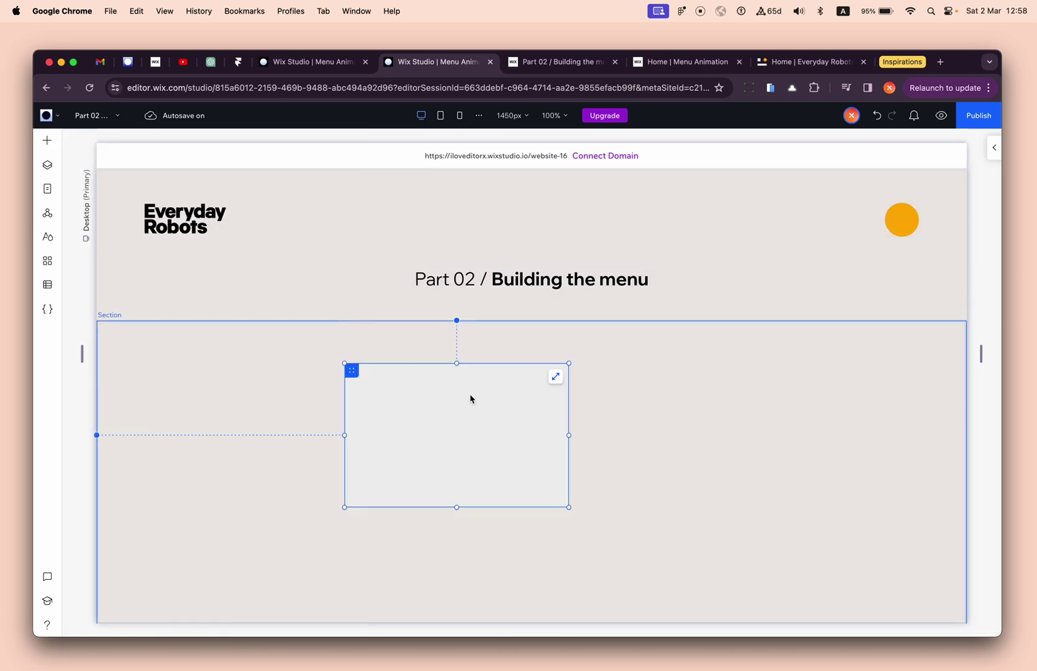
{"action": "left_click", "coordinate": [993, 149]}
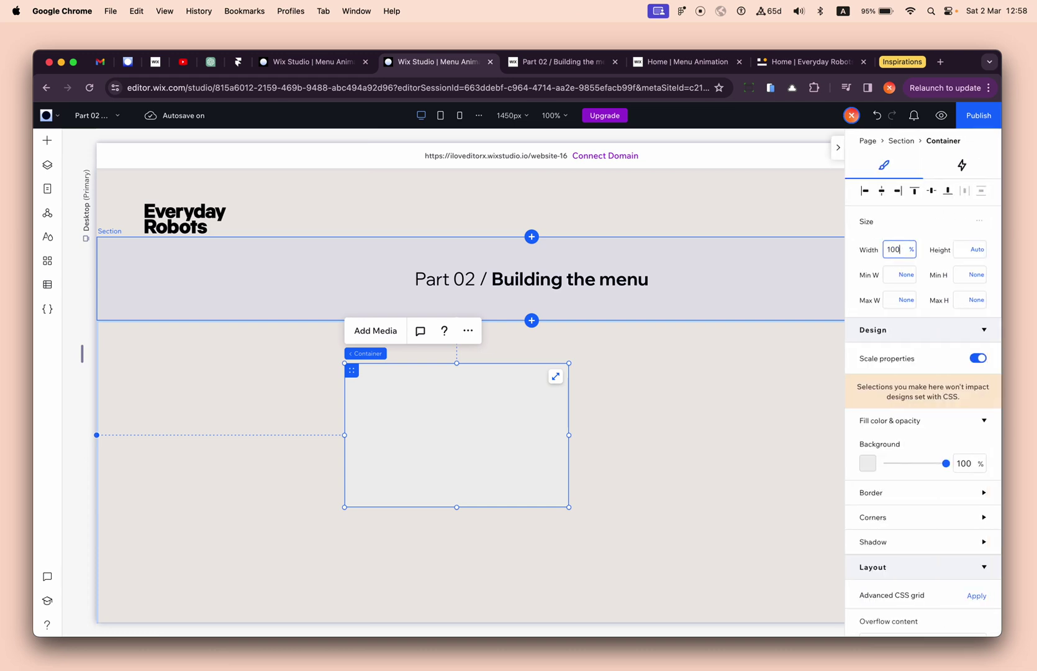
{"action": "type", "text": "100"}
{"action": "key", "text": "Return"}
{"action": "left_click", "coordinate": [865, 191]}
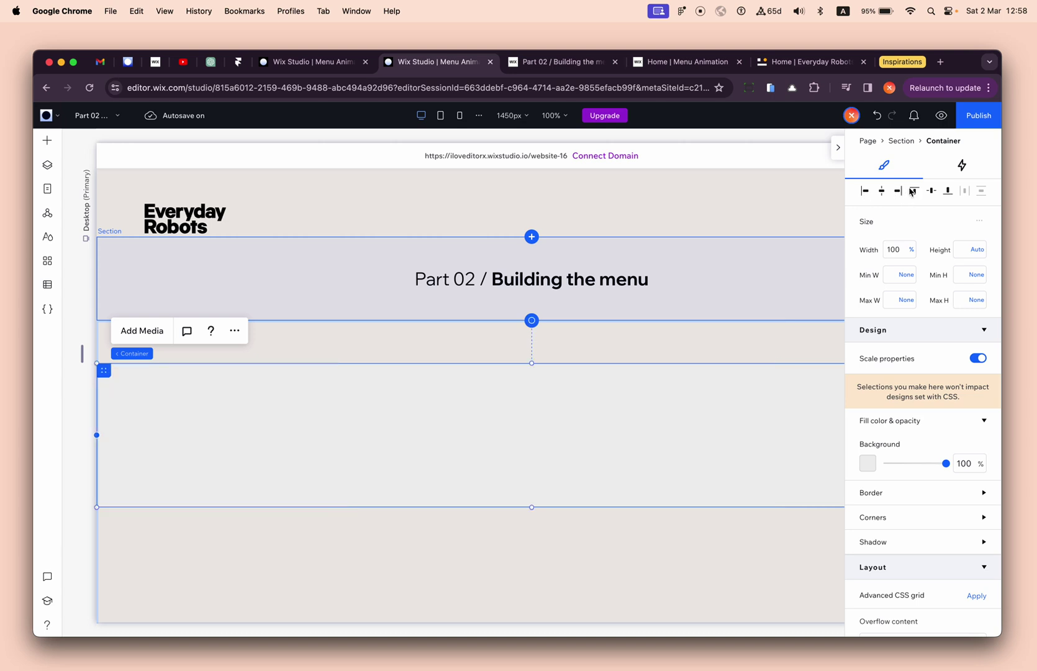
{"action": "left_click", "coordinate": [911, 192]}
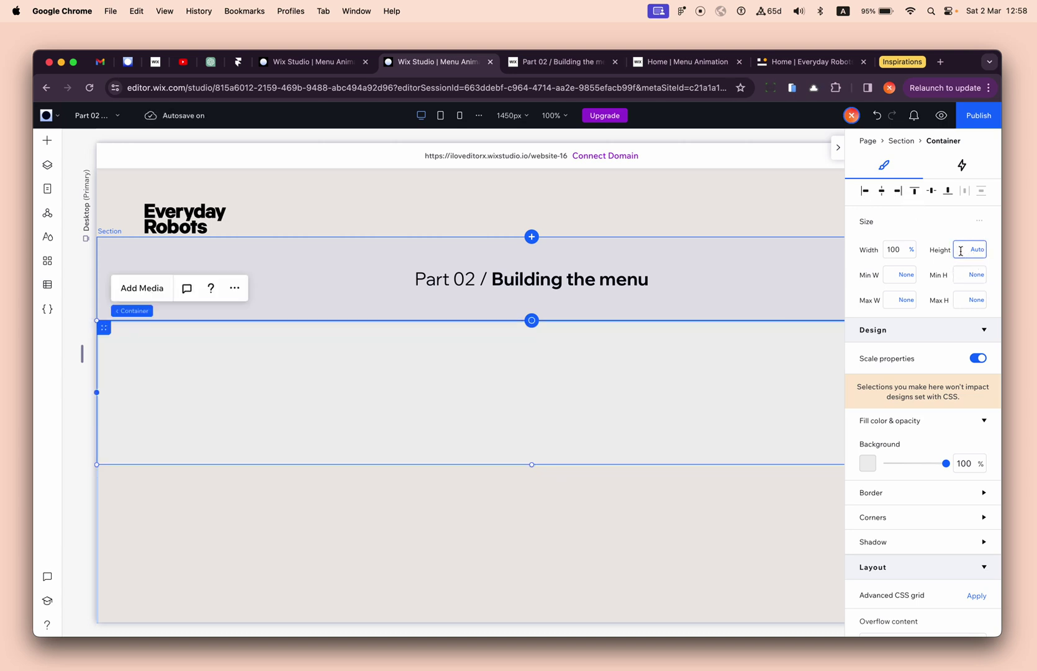
- Set the new container's height to 100 vh and its background fill to #11100E
{"action": "left_click", "coordinate": [960, 251]}
{"action": "type", "text": "10vh"}
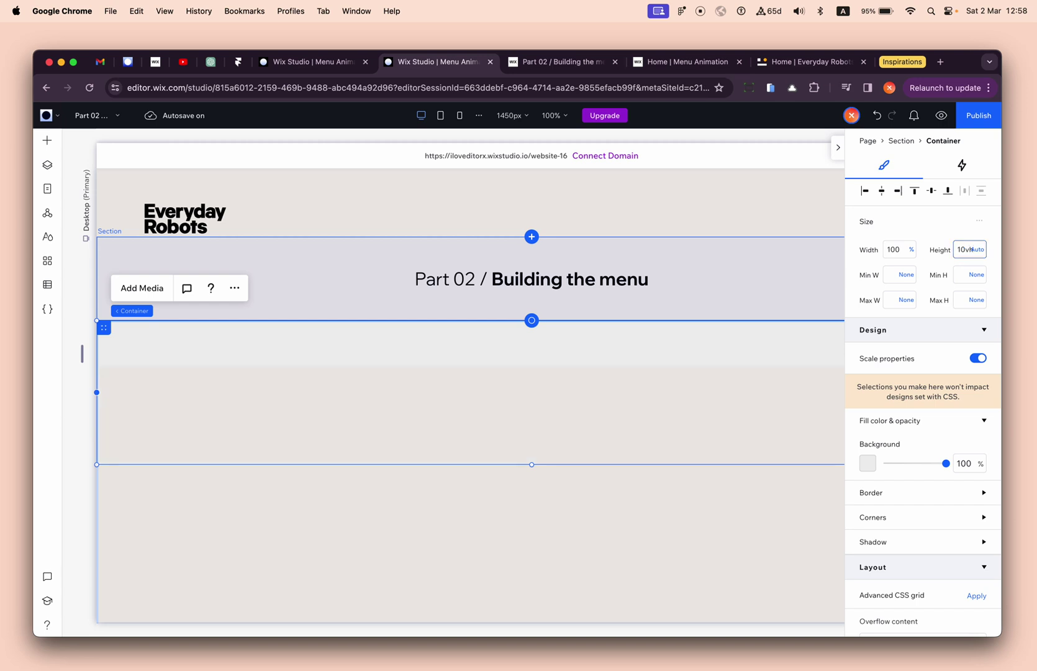
{"action": "key", "text": "Return"}
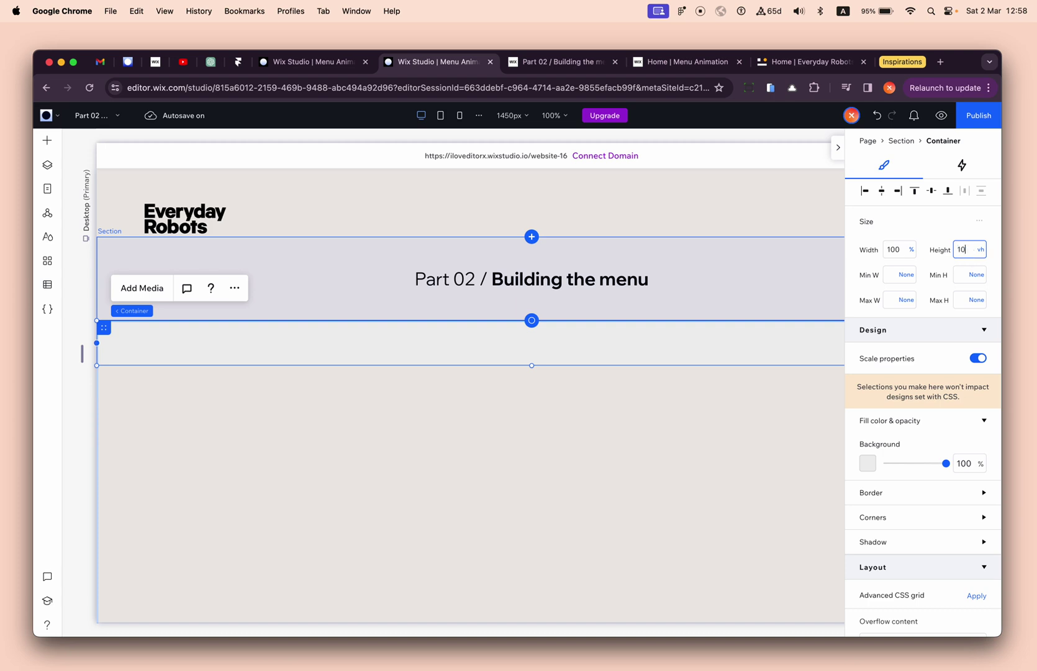
{"action": "key", "text": "Return"}
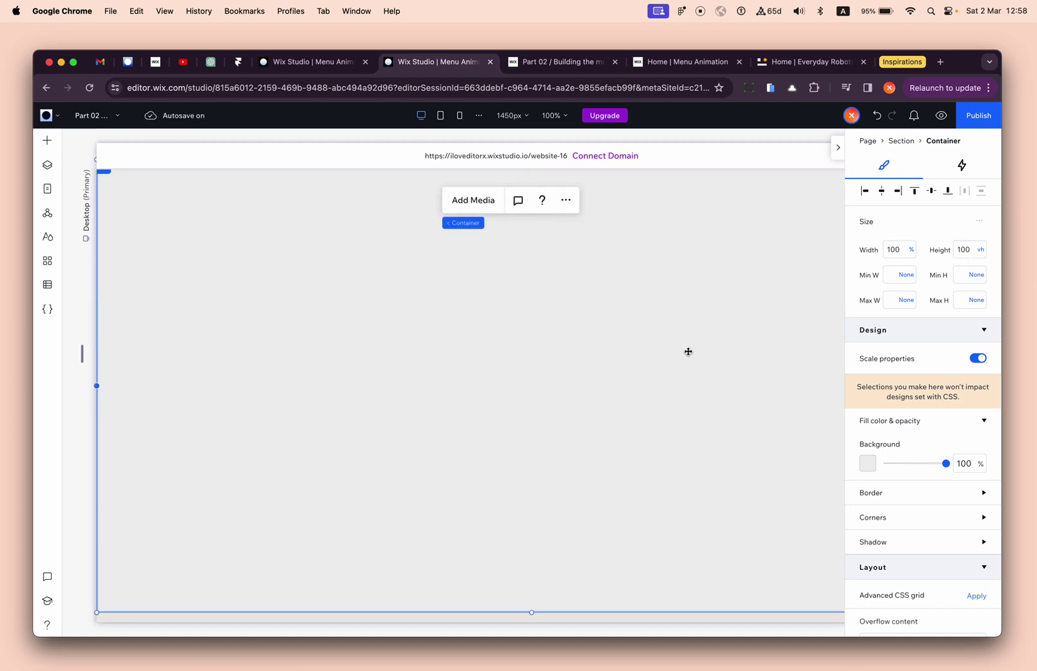
{"action": "left_click", "coordinate": [868, 463]}
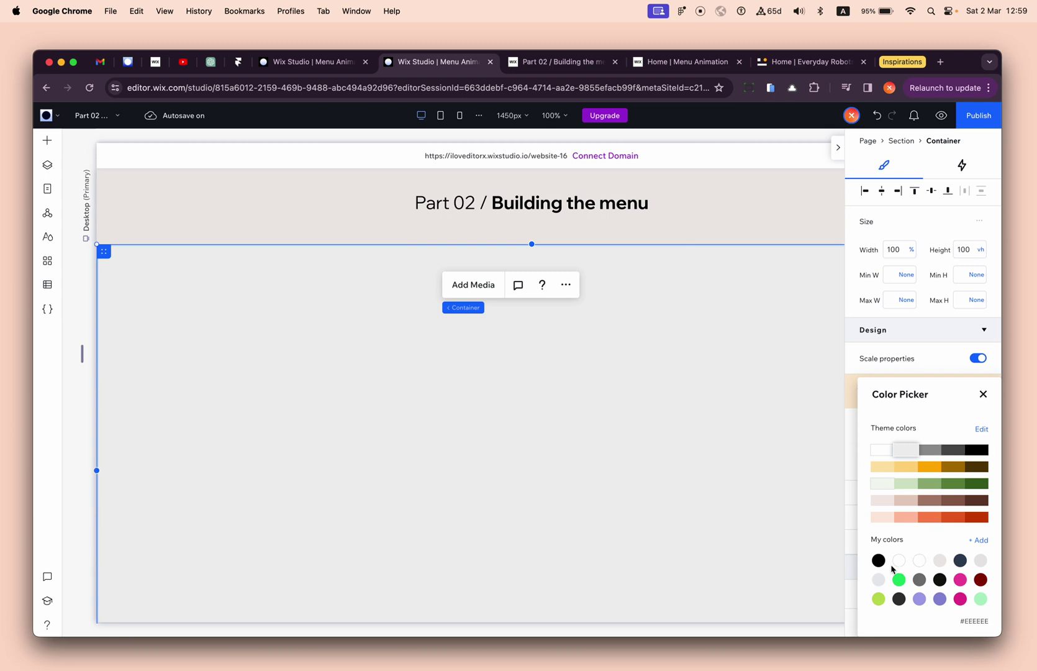
{"action": "left_click", "coordinate": [939, 579]}
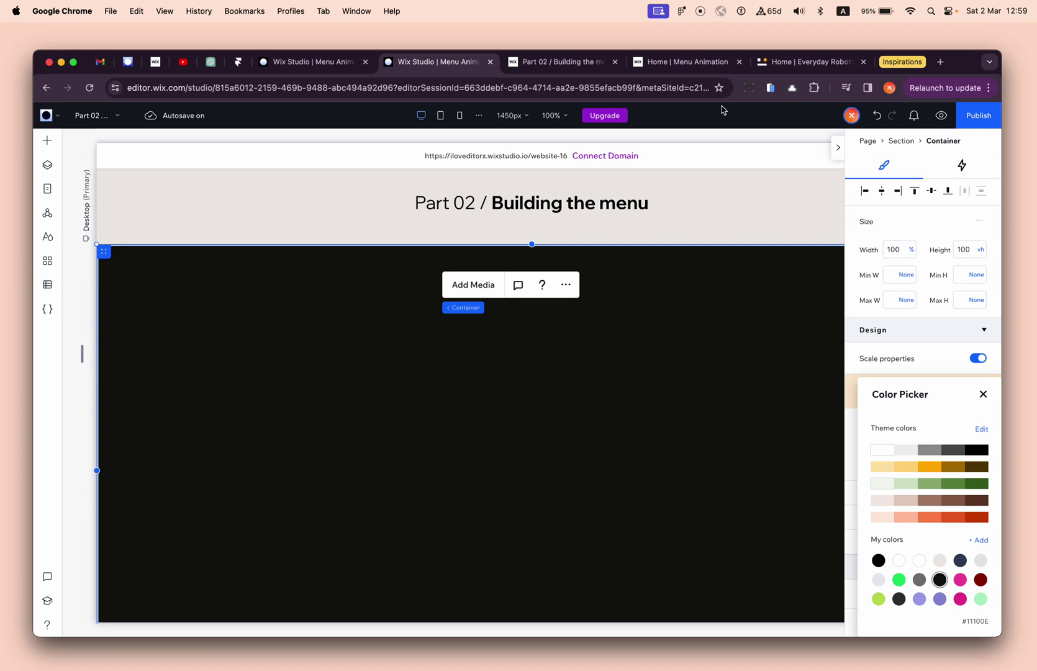
- Switch to the everydayrobots.com reference site and examine how its full-screen menu opens, closes and is laid out
{"action": "left_click", "coordinate": [807, 61]}
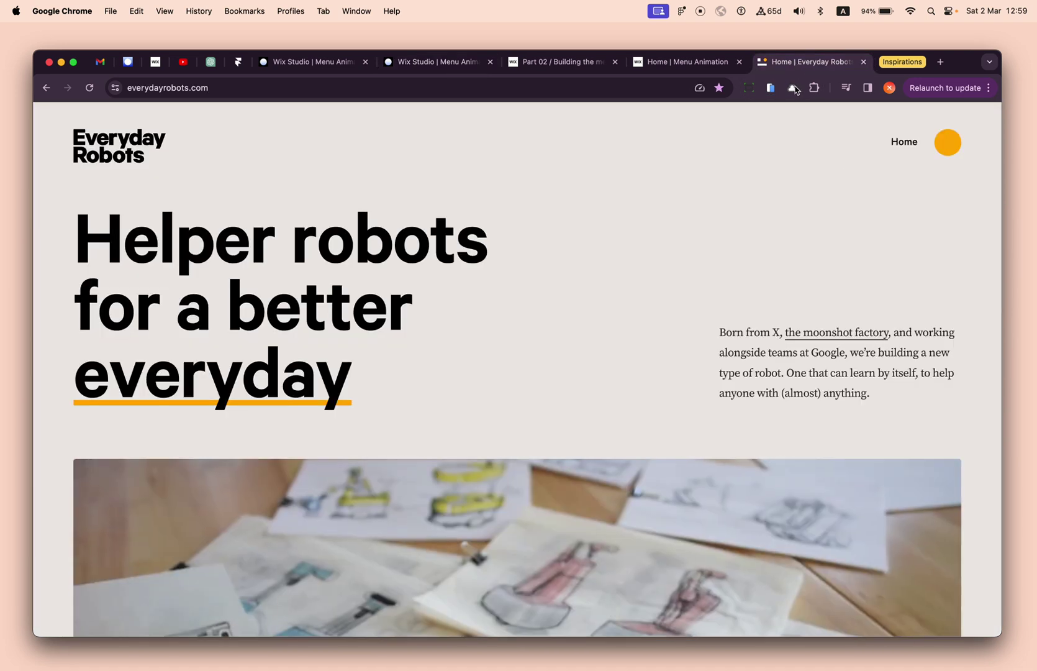
{"action": "left_click", "coordinate": [946, 147]}
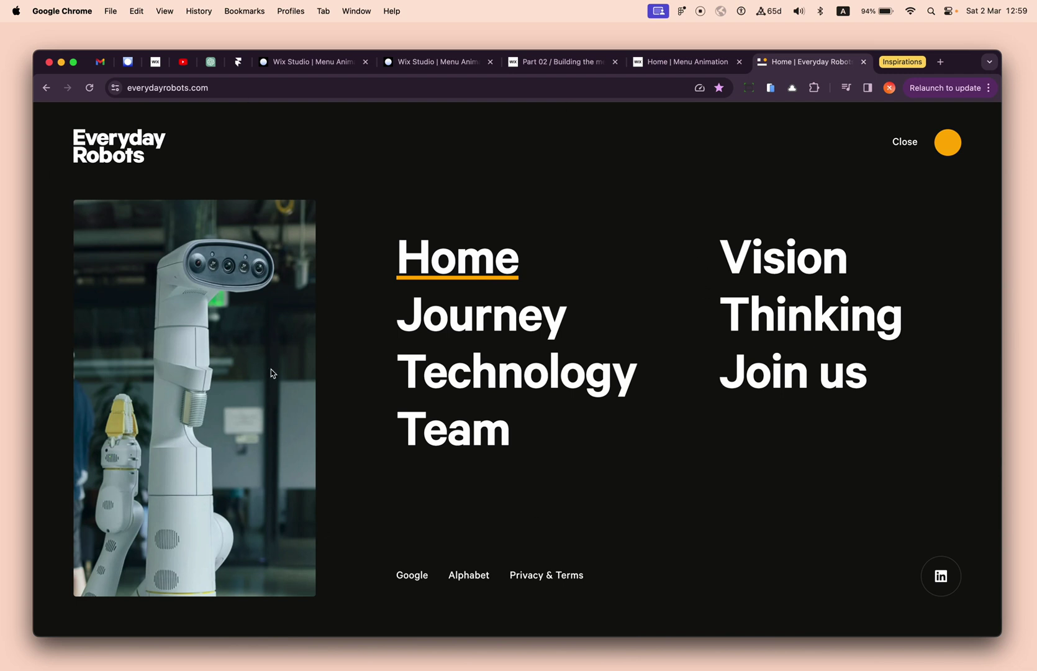
{"action": "left_click", "coordinate": [947, 144]}
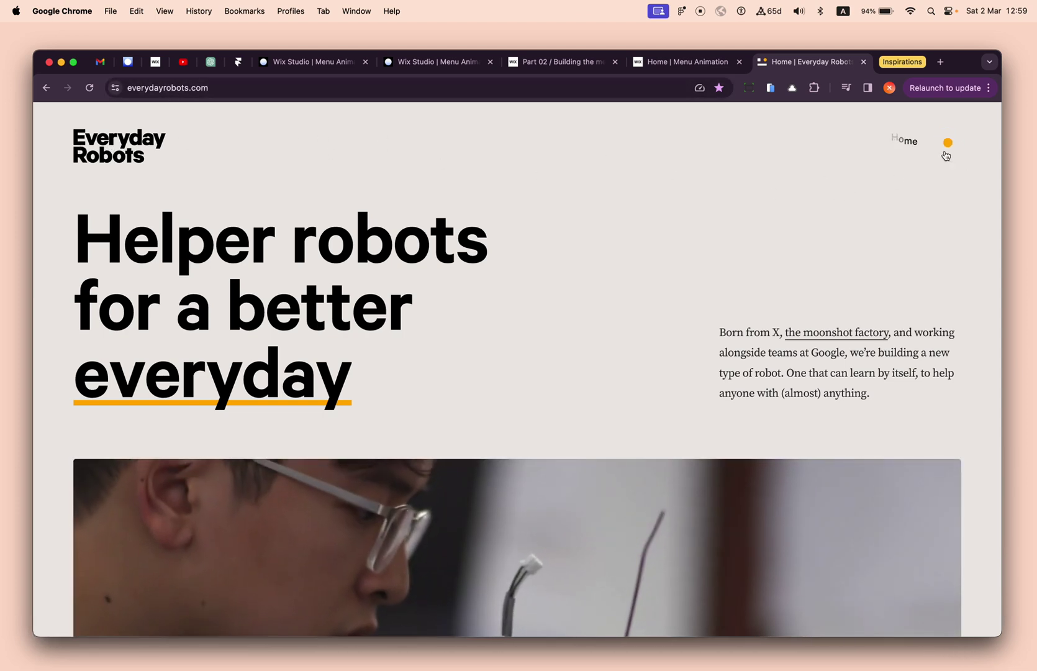
{"action": "left_click", "coordinate": [947, 154]}
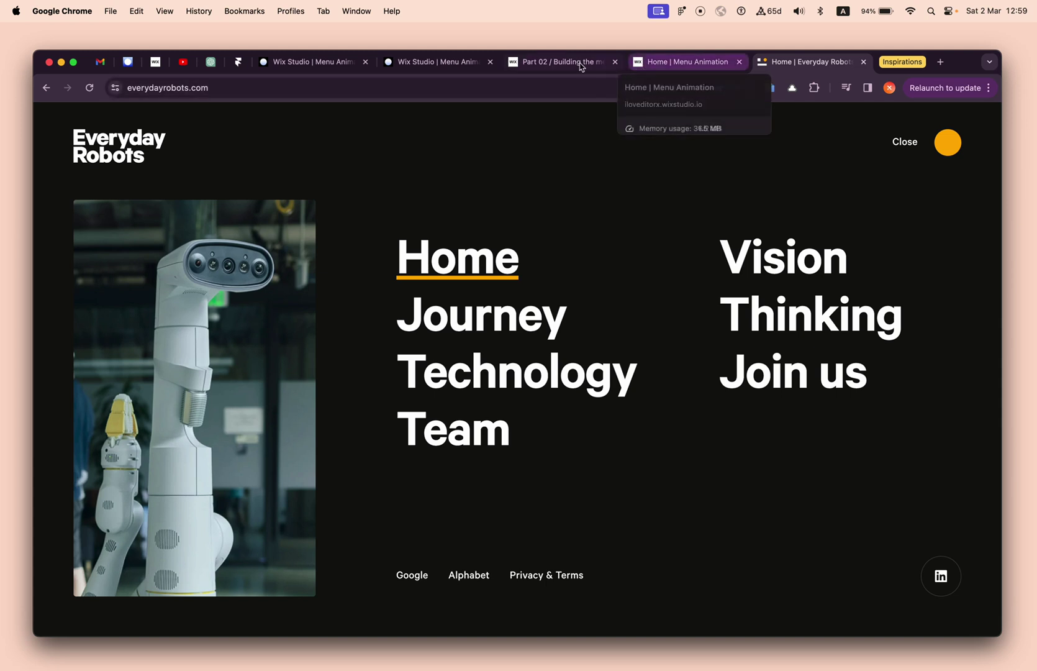
- Return to the Wix Studio editor and copy the header container holding the Everyday Robots logo
{"action": "left_click", "coordinate": [437, 62]}
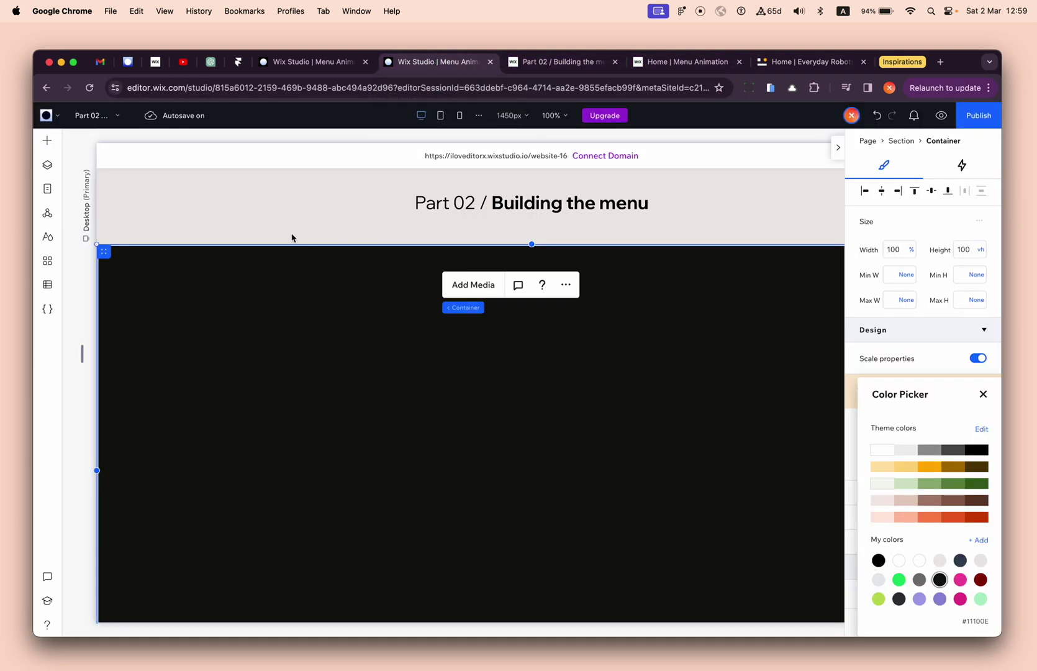
{"action": "left_click", "coordinate": [348, 310]}
{"action": "key", "text": "super+v"}
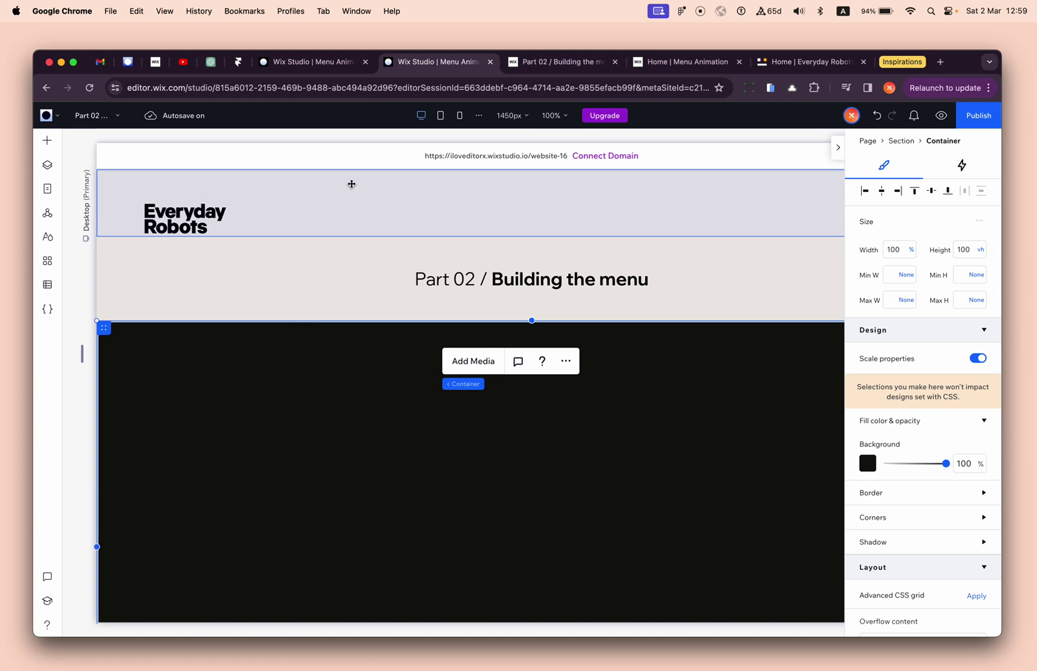
{"action": "left_click", "coordinate": [289, 187]}
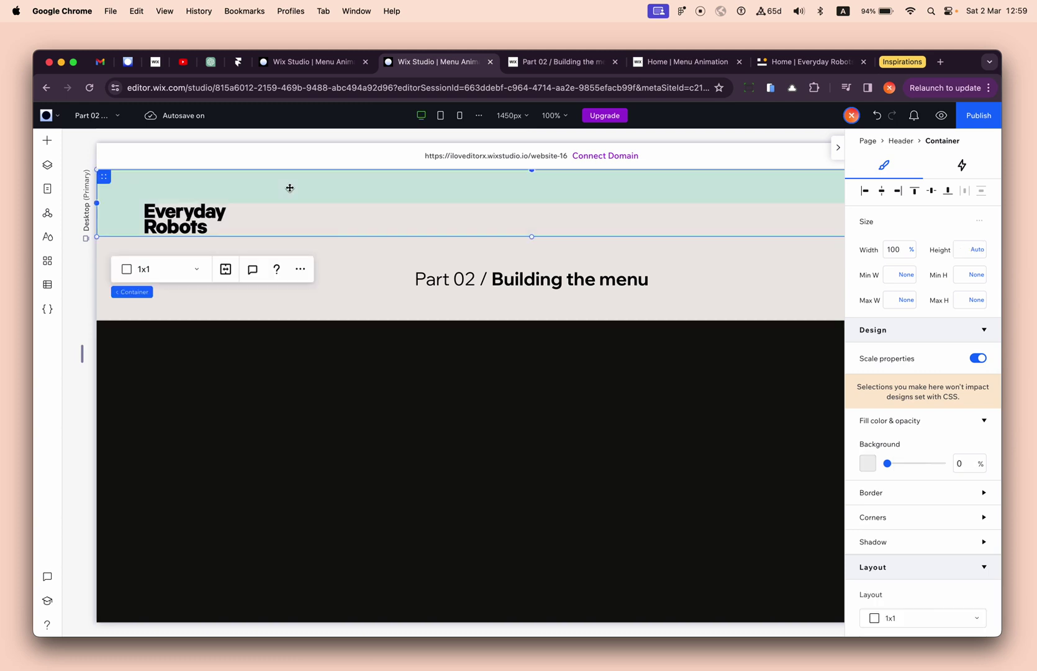
{"action": "right_click", "coordinate": [172, 193]}
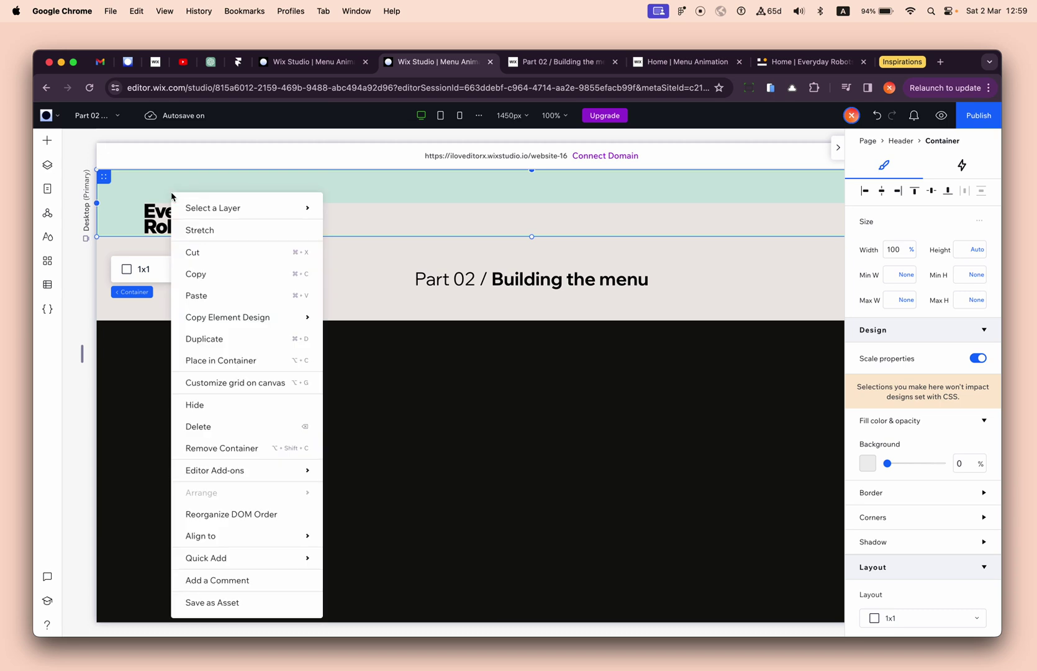
{"action": "left_click", "coordinate": [193, 271]}
{"action": "mouse_move", "coordinate": [133, 298]}
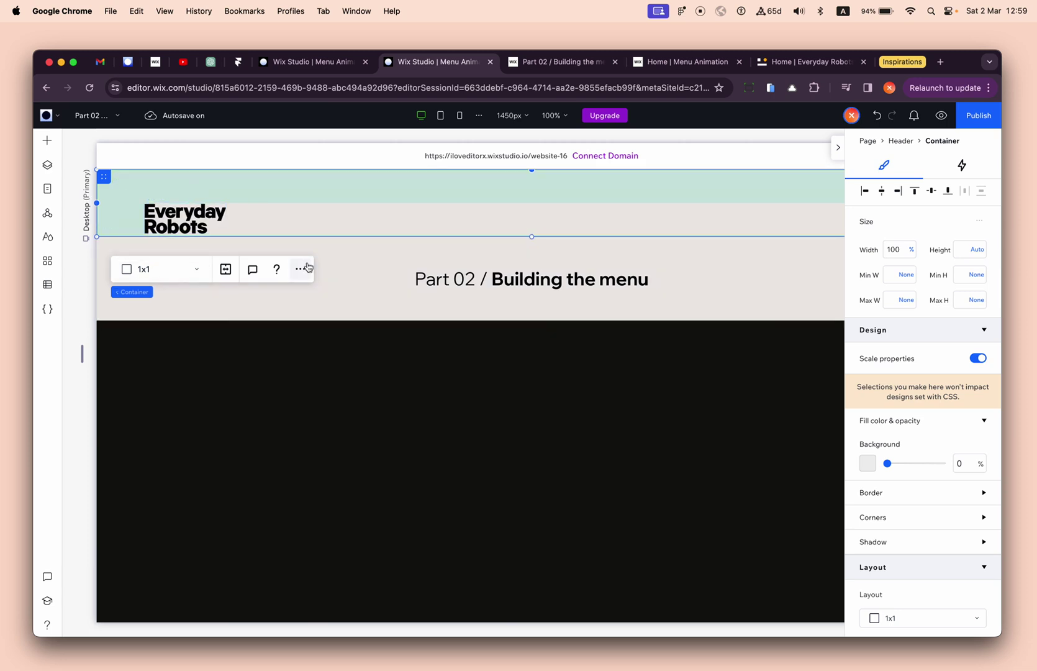
- Place the black container inside a new parent container
{"action": "scroll", "coordinate": [308, 375], "scroll_direction": "down", "scroll_amount": 3}
{"action": "right_click", "coordinate": [308, 343]}
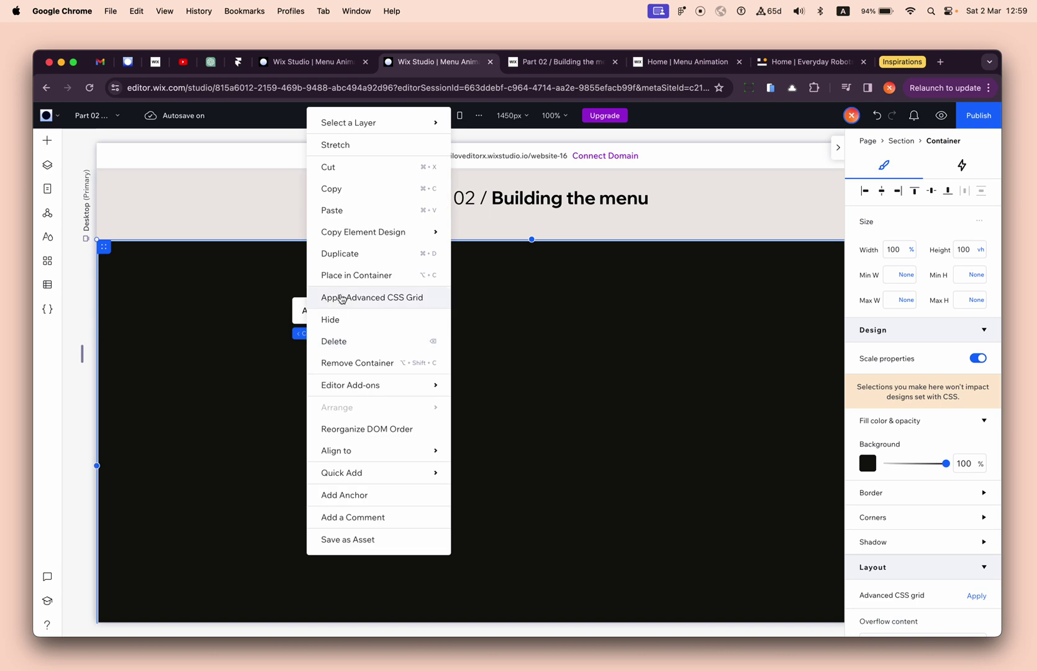
{"action": "left_click", "coordinate": [359, 278]}
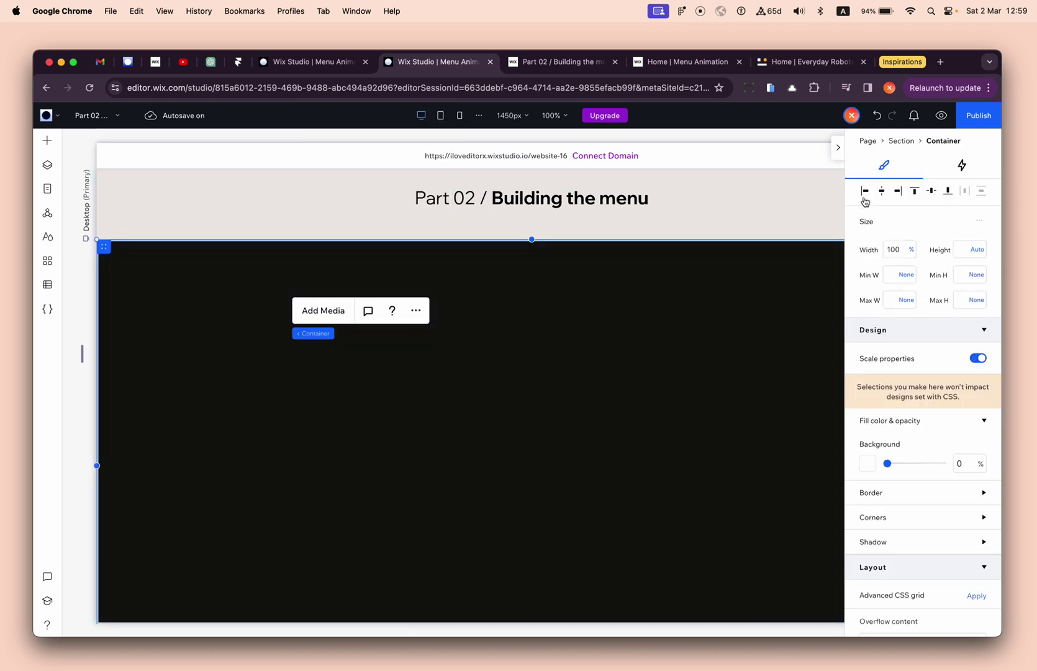
{"action": "scroll", "coordinate": [759, 343], "scroll_direction": "down", "scroll_amount": 3}
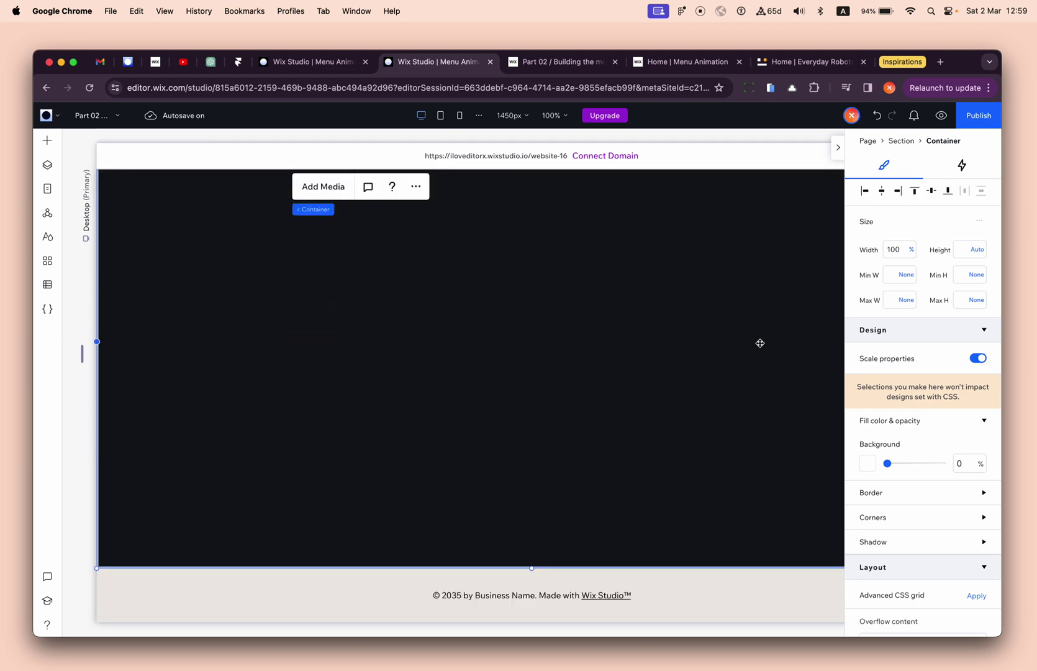
{"action": "scroll", "coordinate": [733, 353], "scroll_direction": "up", "scroll_amount": 5}
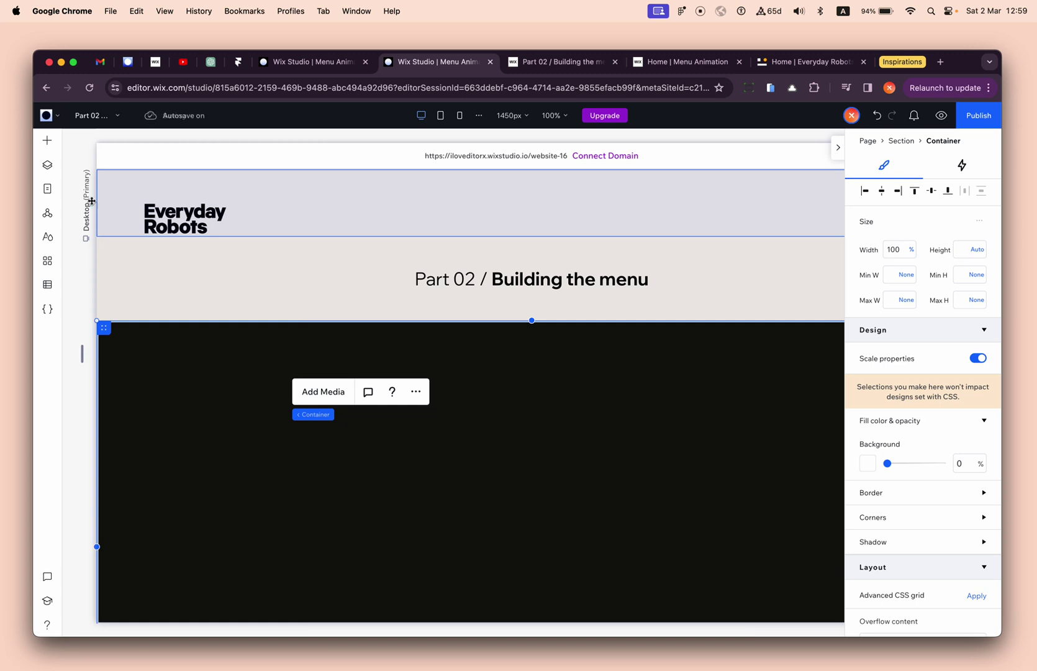
- Delete the nested black container from the layers and select the empty parent container
{"action": "left_click", "coordinate": [47, 164]}
{"action": "left_click", "coordinate": [106, 260]}
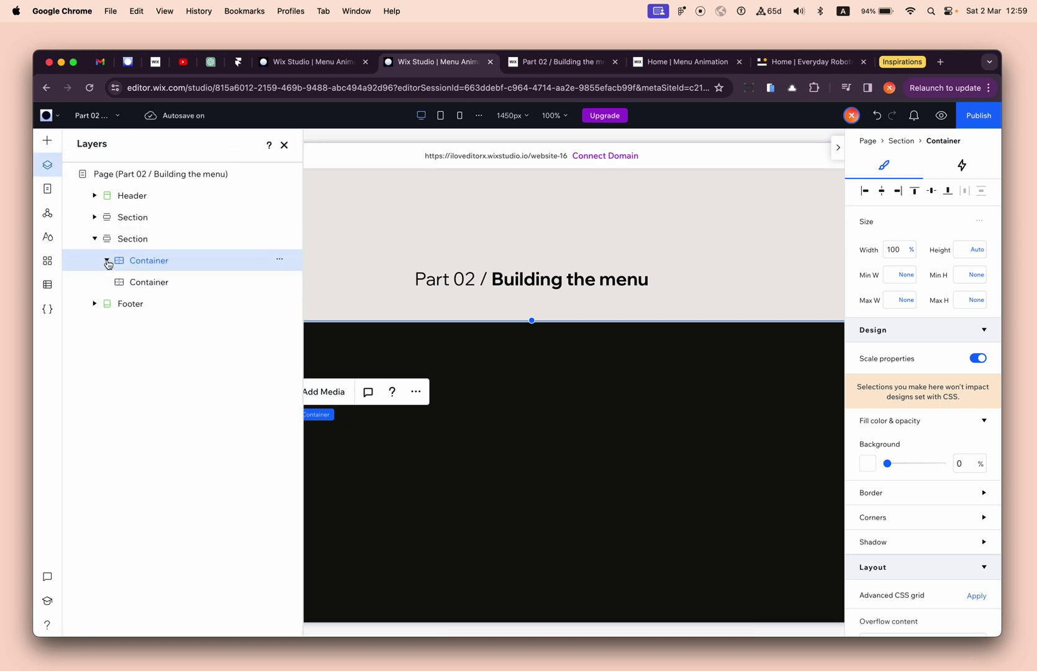
{"action": "left_click", "coordinate": [133, 284]}
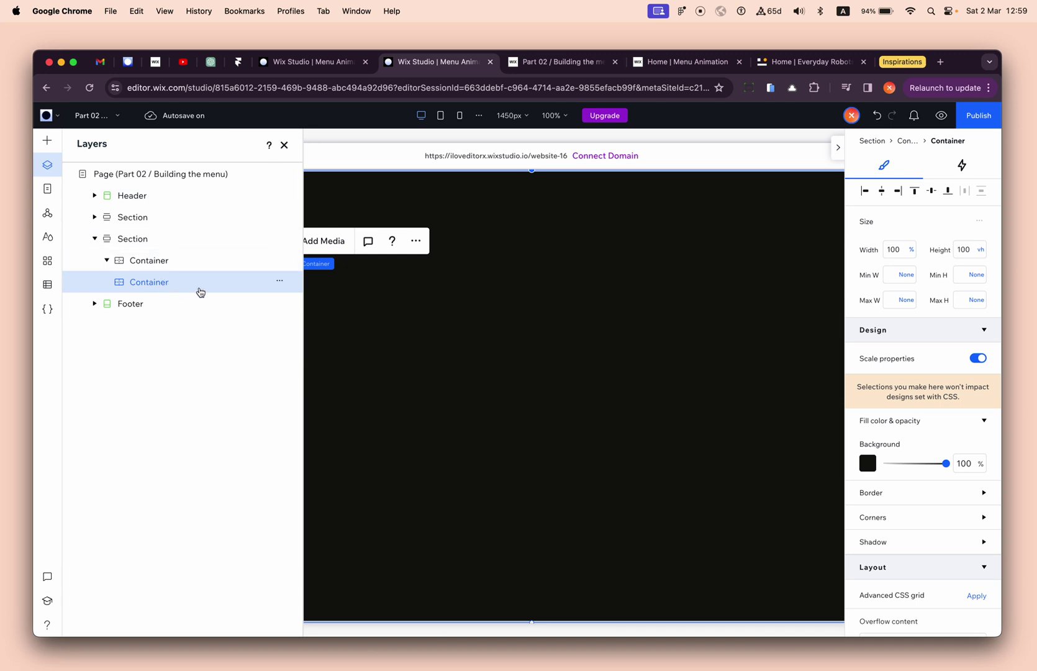
{"action": "key", "text": "Delete"}
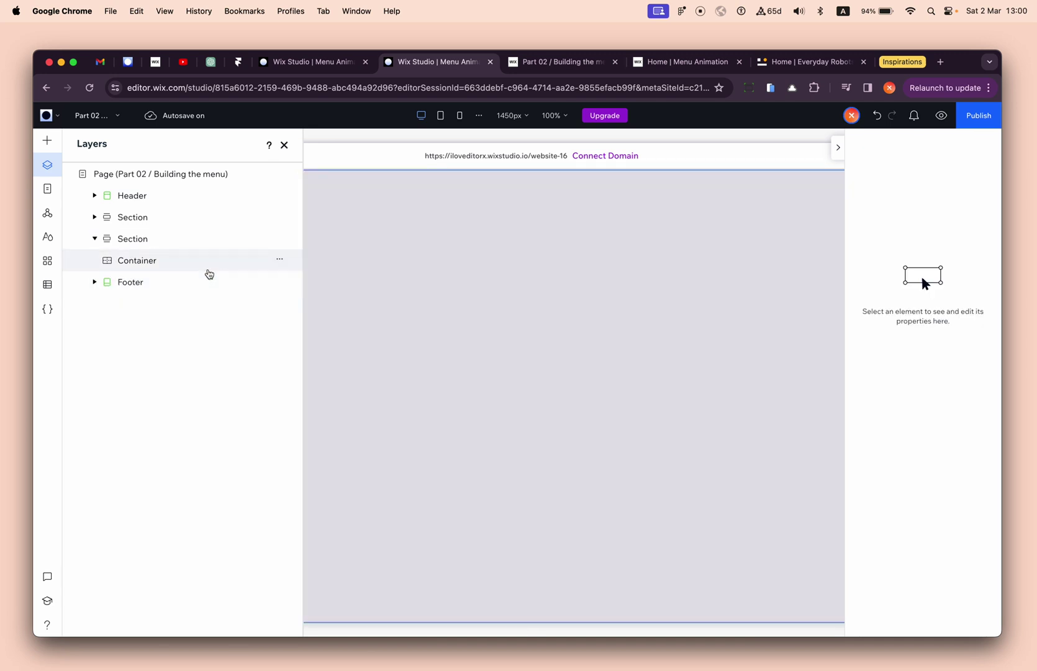
{"action": "left_click", "coordinate": [208, 270]}
{"action": "left_click", "coordinate": [285, 143]}
{"action": "scroll", "coordinate": [364, 303], "scroll_direction": "up", "scroll_amount": 4}
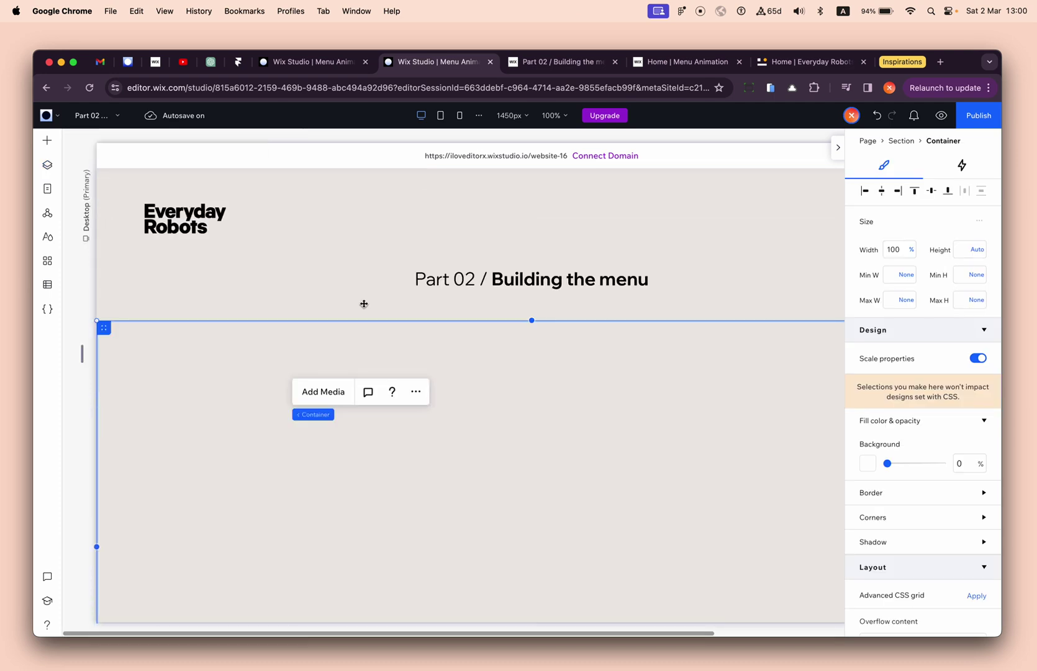
- Set the remaining container's background fill to #11100E and its height to 100 vh
{"action": "scroll", "coordinate": [364, 303], "scroll_direction": "down", "scroll_amount": 2}
{"action": "scroll", "coordinate": [363, 303], "scroll_direction": "left", "scroll_amount": 3}
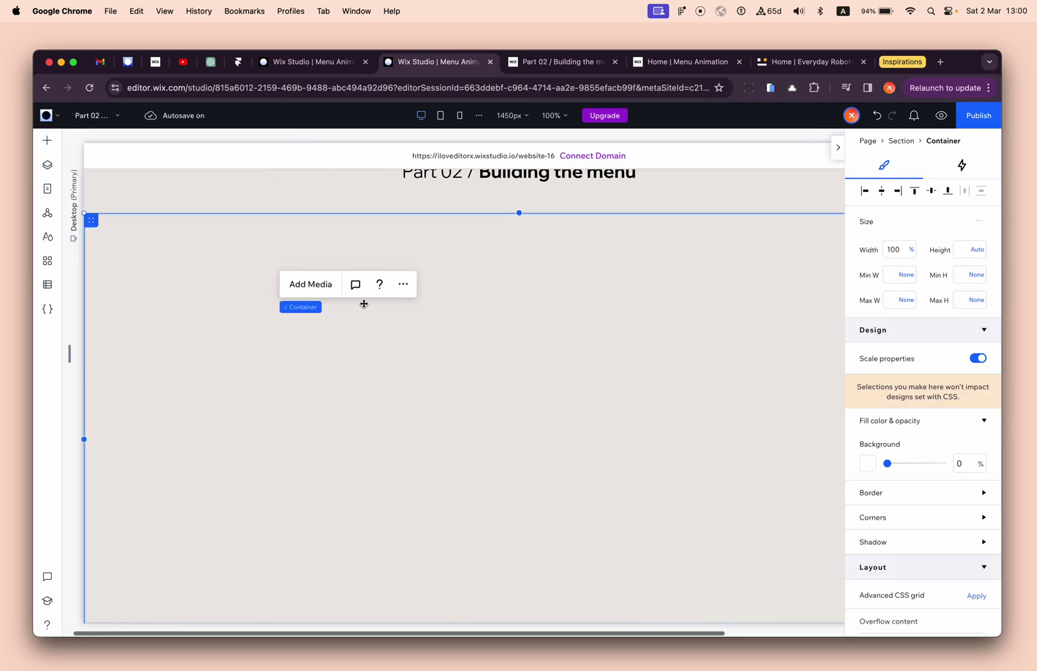
{"action": "left_click", "coordinate": [867, 464]}
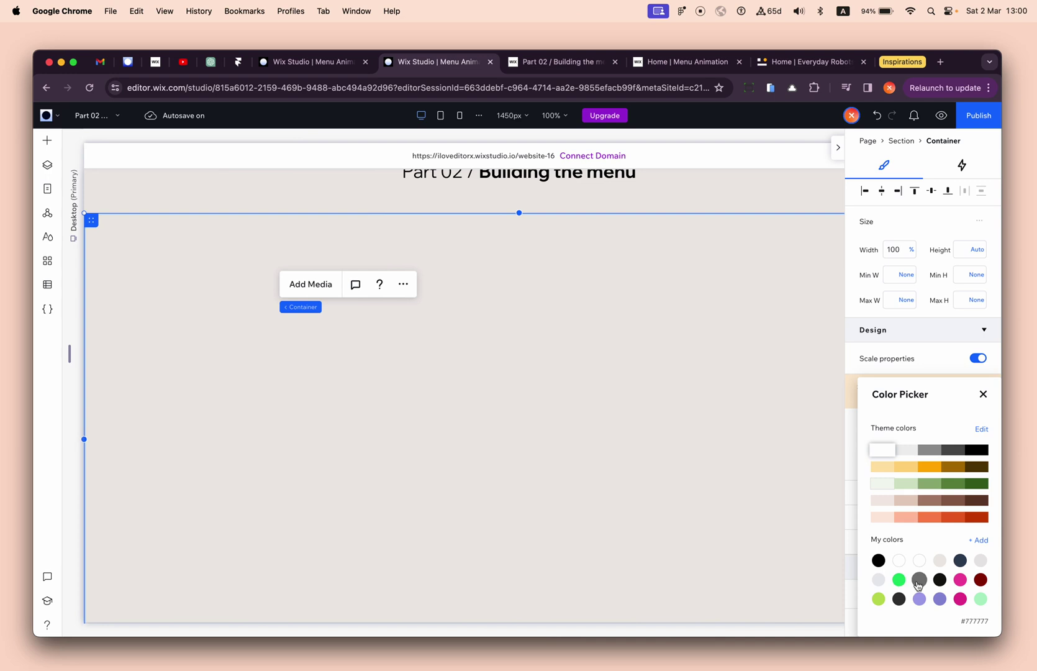
{"action": "left_click", "coordinate": [940, 580]}
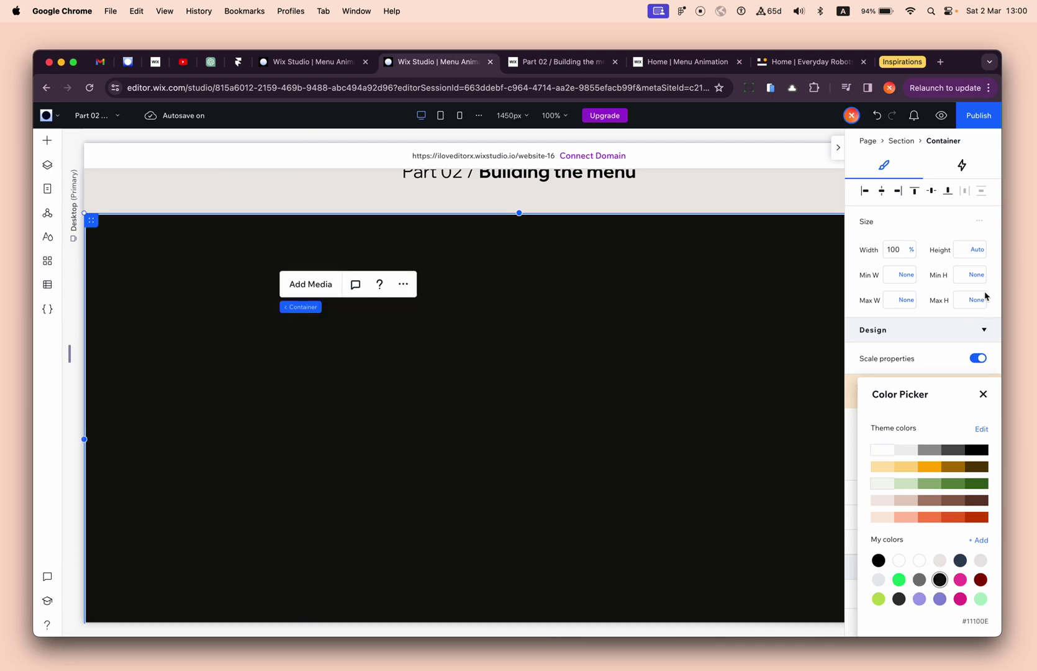
{"action": "left_click", "coordinate": [964, 253]}
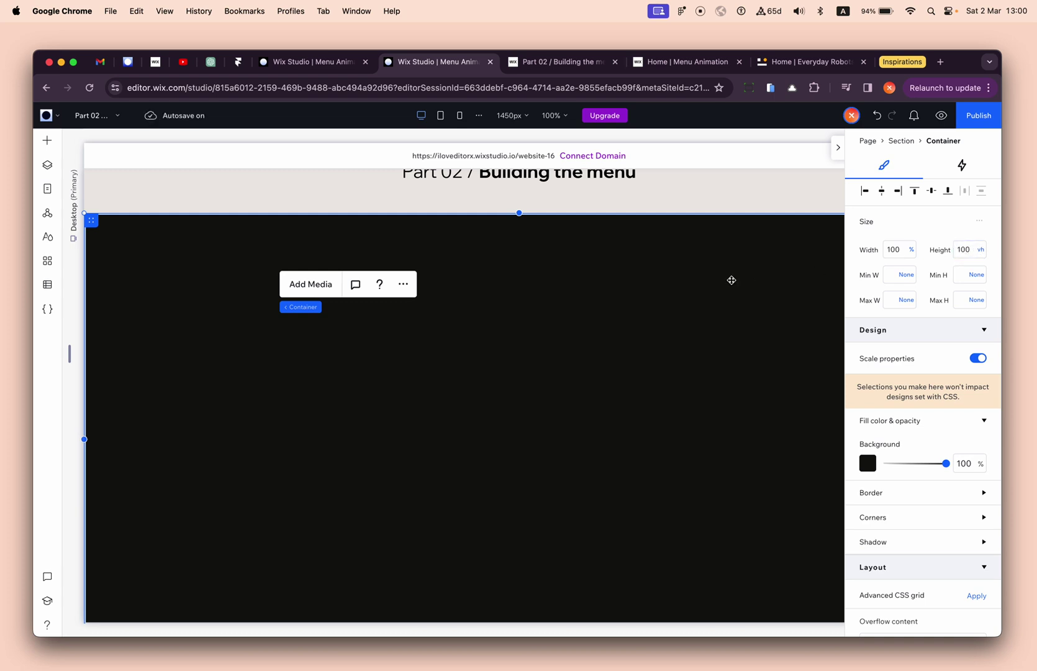
- Duplicate the header container that holds the Everyday Robots logo
{"action": "scroll", "coordinate": [731, 280], "scroll_direction": "up", "scroll_amount": 3}
{"action": "right_click", "coordinate": [380, 180]}
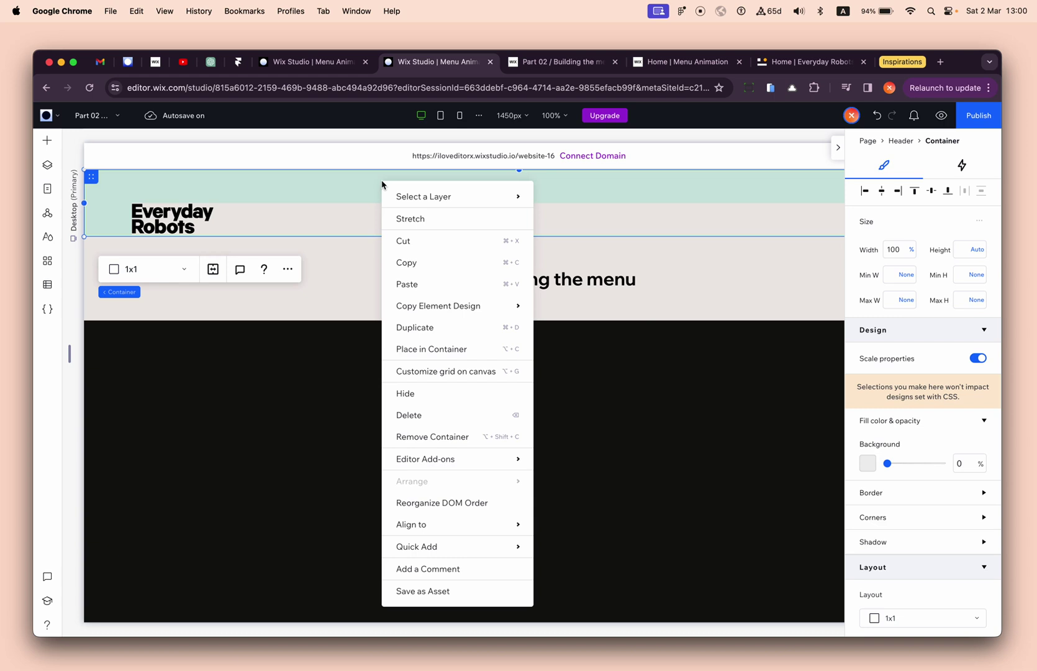
{"action": "left_click", "coordinate": [414, 327]}
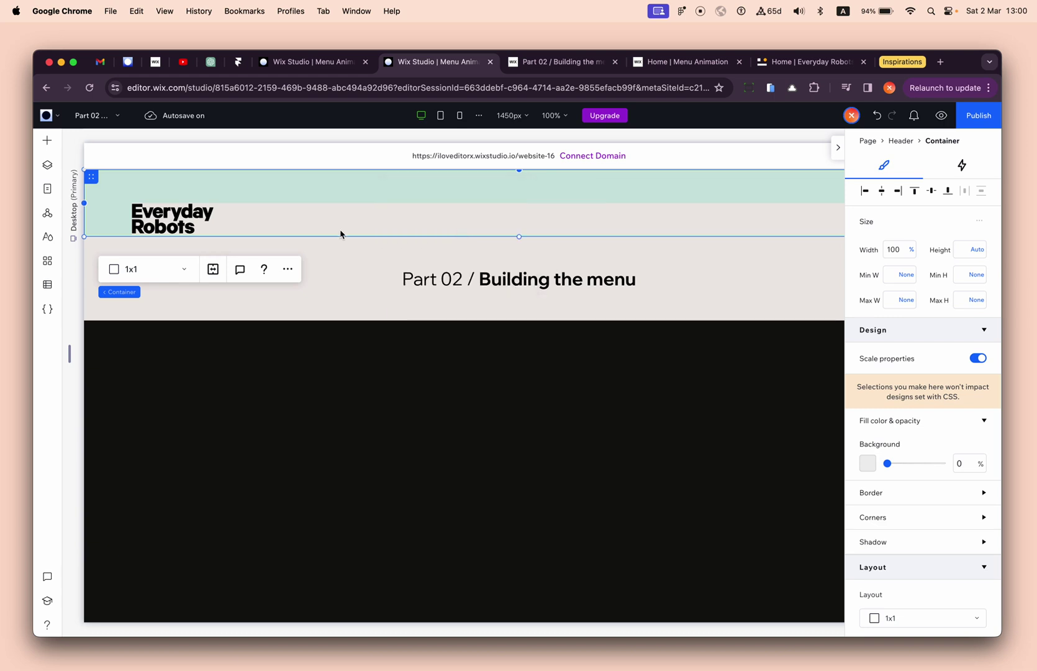
- Paste a copy of the Everyday Robots logo shape into the black container
{"action": "left_click", "coordinate": [293, 283]}
{"action": "left_click", "coordinate": [313, 144]}
{"action": "right_click", "coordinate": [273, 382]}
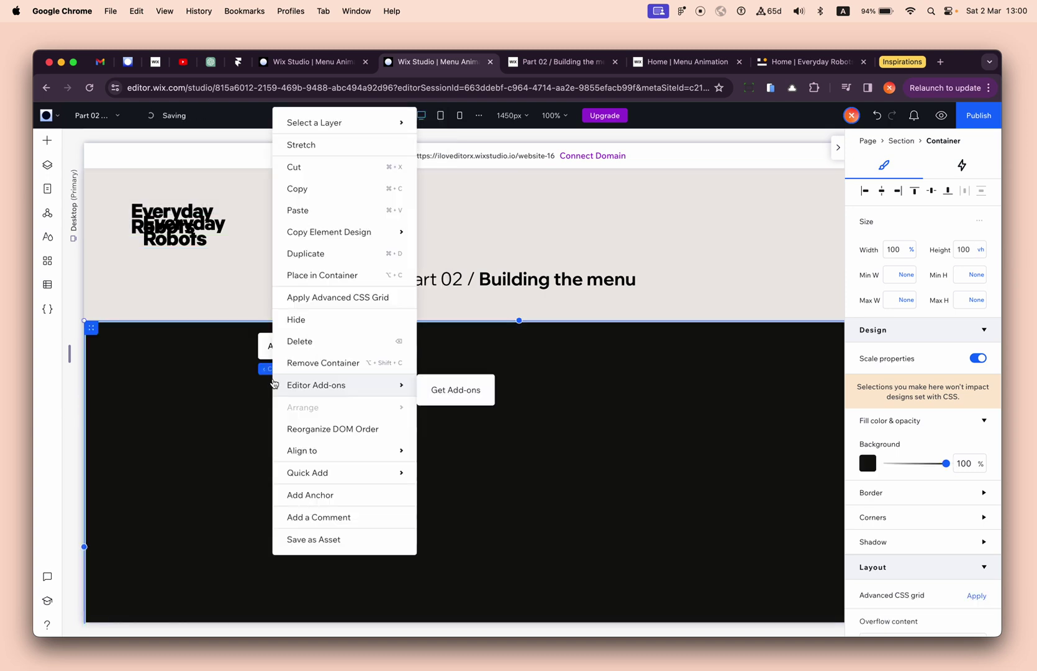
{"action": "left_click", "coordinate": [334, 210]}
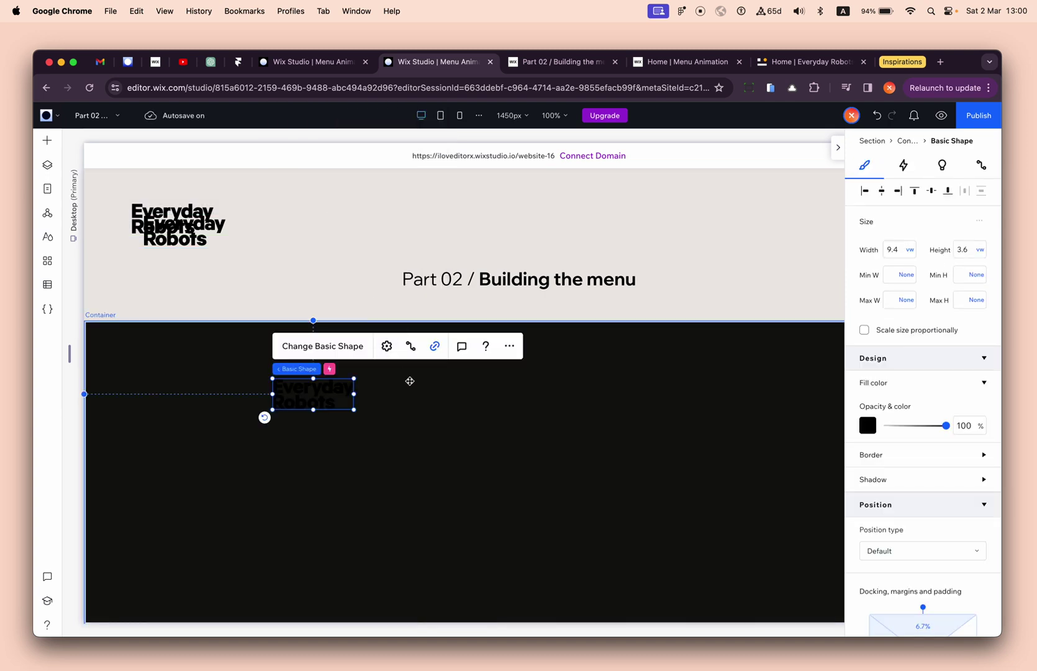
- Undo the pasted logo, and instead attach a duplicate of the whole header container to the black container, aligned to its top-left corner
{"action": "key", "text": "super+z"}
{"action": "left_click", "coordinate": [297, 209]}
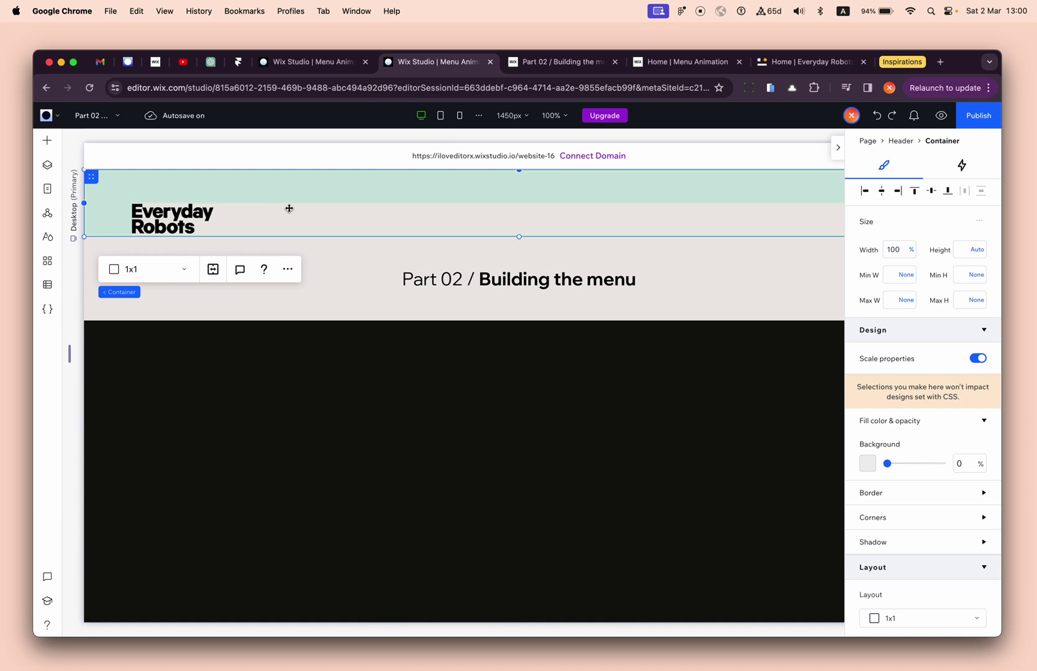
{"action": "left_click_drag", "start_coordinate": [271, 205], "coordinate": [255, 201]}
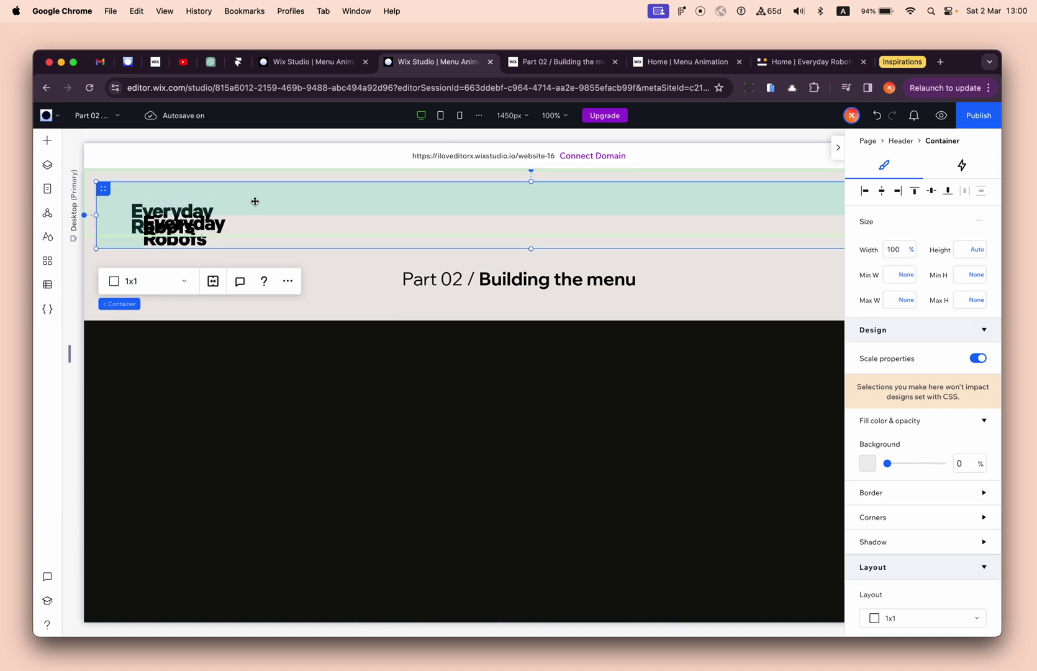
{"action": "left_click_drag", "start_coordinate": [107, 176], "coordinate": [106, 385]}
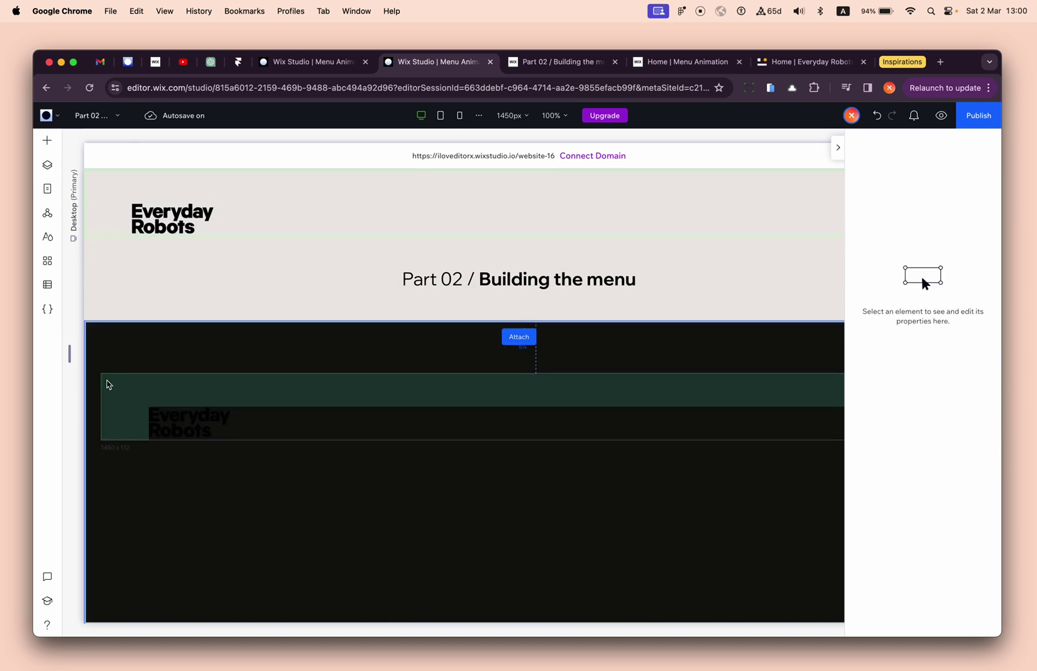
{"action": "left_click", "coordinate": [920, 194]}
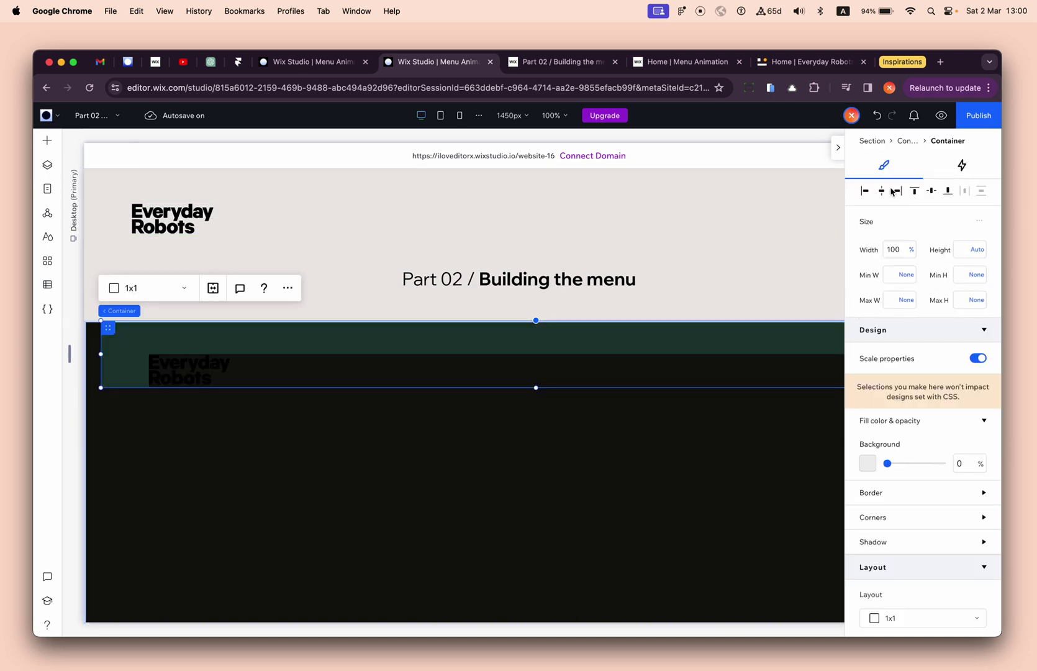
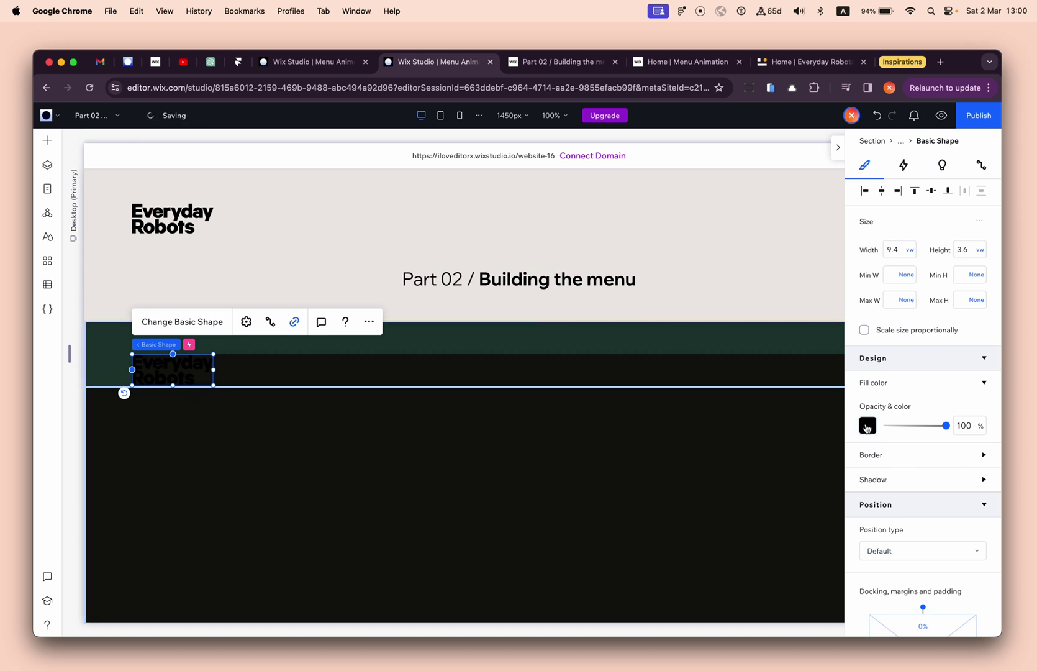
- Change the fill colour of the Everyday Robots logo in the black container to white
{"action": "left_click", "coordinate": [867, 425]}
{"action": "left_click", "coordinate": [768, 453]}
{"action": "left_click", "coordinate": [528, 501]}
- Add a basic arrow icon button to the black container and enlarge it to about 208 × 208 px
{"action": "scroll", "coordinate": [529, 501], "scroll_direction": "right", "scroll_amount": 5}
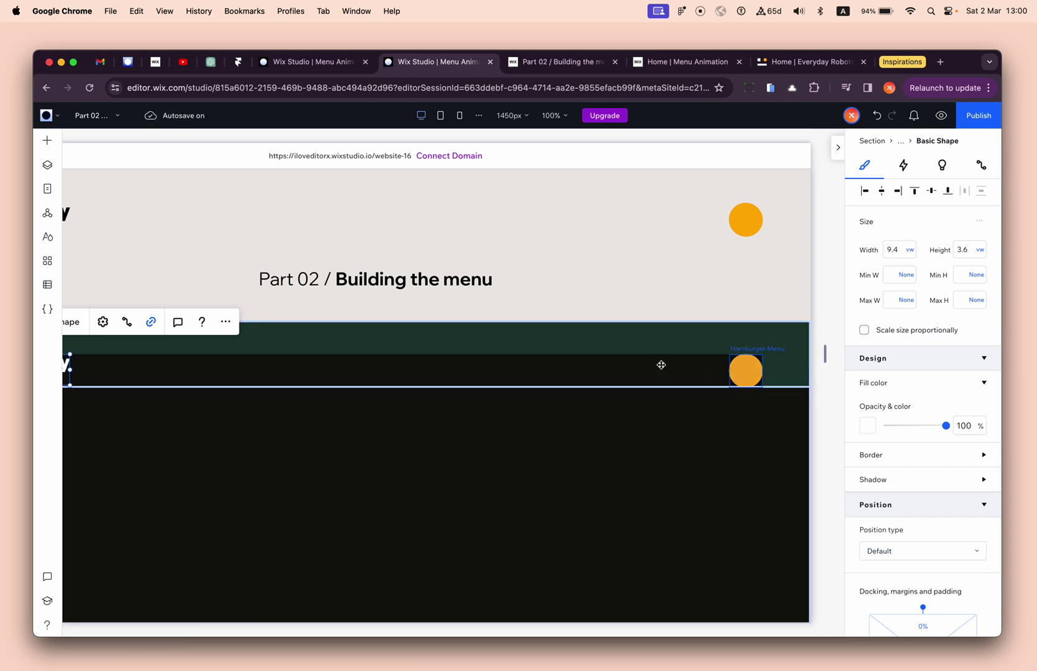
{"action": "left_click", "coordinate": [744, 370]}
{"action": "left_click", "coordinate": [54, 166]}
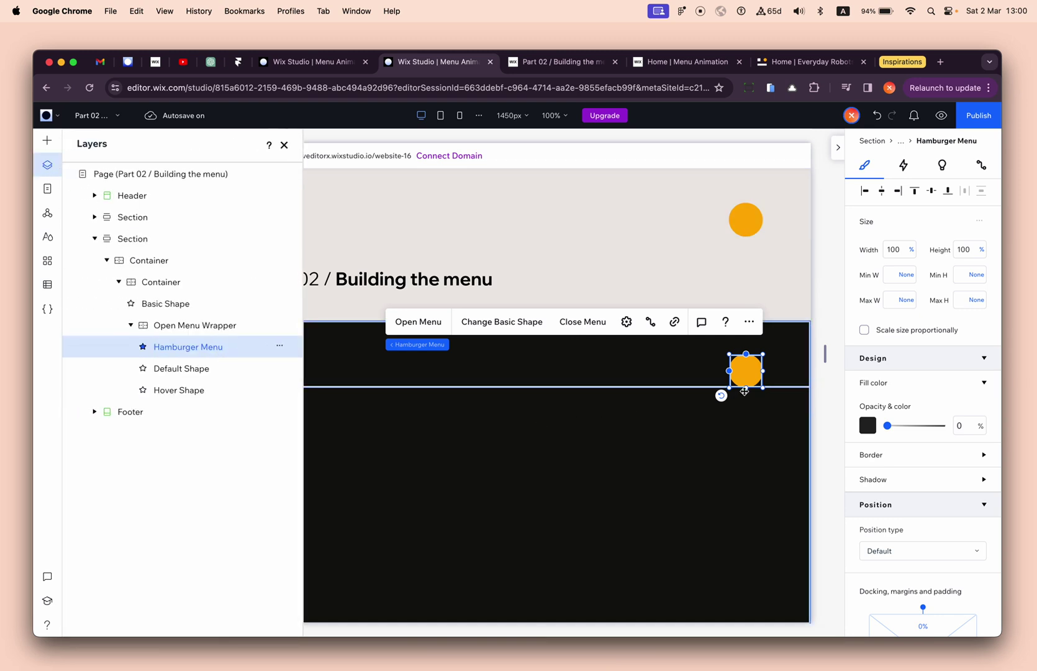
{"action": "left_click", "coordinate": [55, 142]}
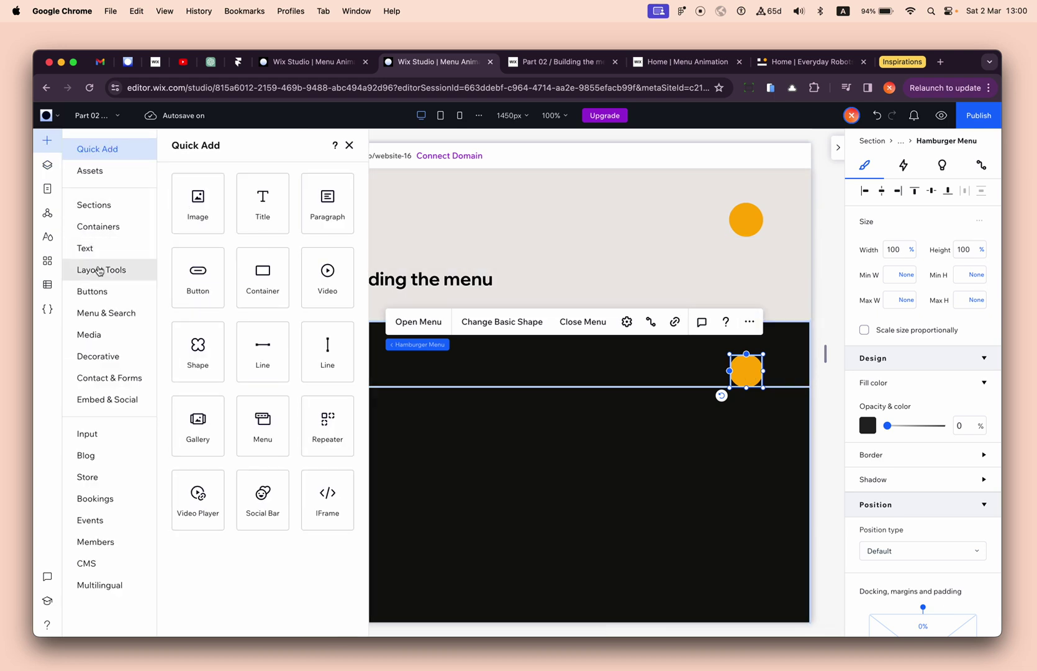
{"action": "left_click", "coordinate": [98, 293]}
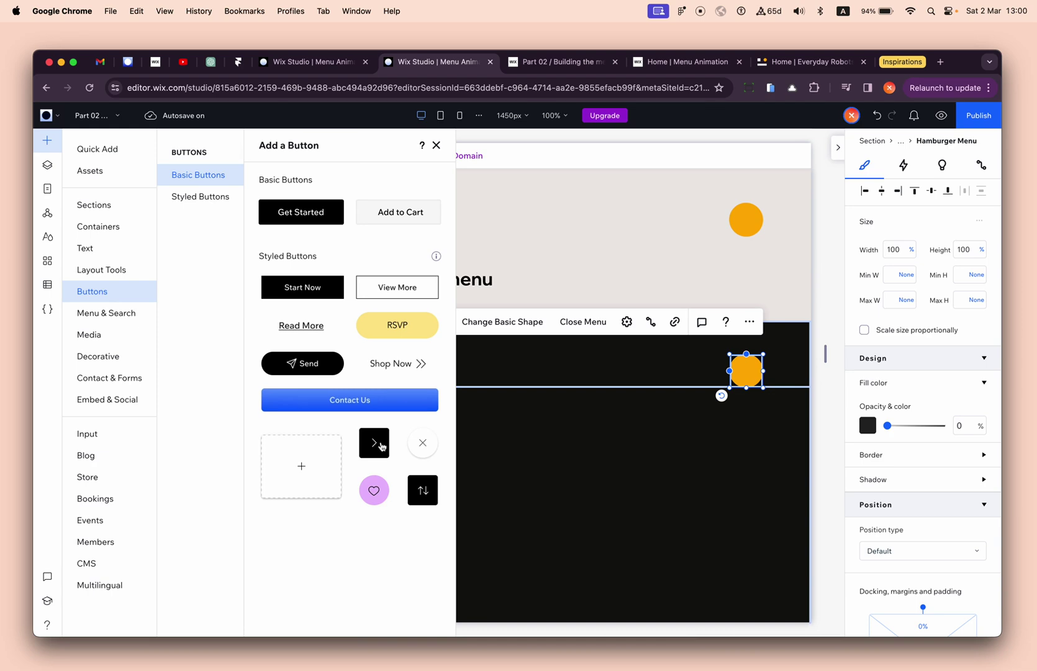
{"action": "left_click_drag", "start_coordinate": [376, 449], "coordinate": [588, 472]}
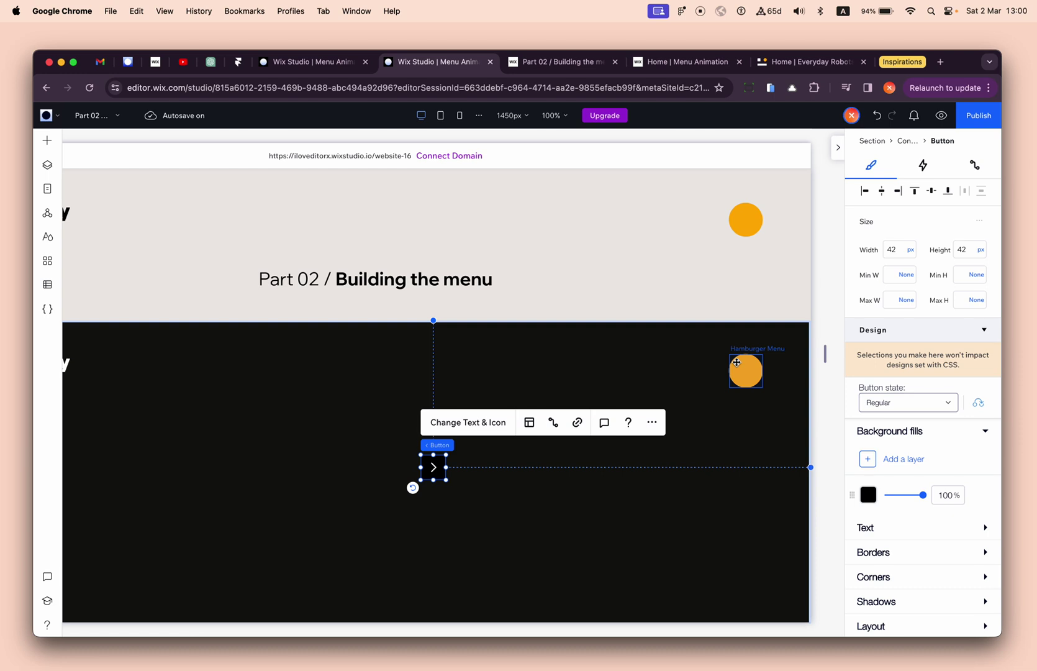
{"action": "left_click_drag", "start_coordinate": [447, 481], "coordinate": [544, 576]}
- Set the new button to display Nothing and give it the accessible name "Close menu"
{"action": "left_click", "coordinate": [505, 430]}
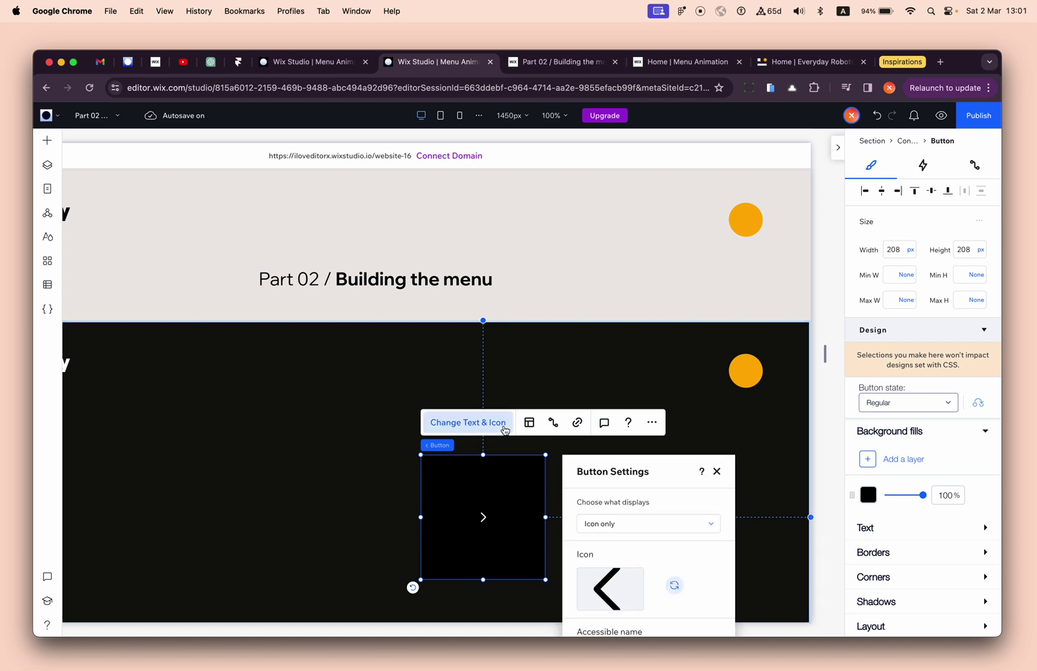
{"action": "left_click", "coordinate": [504, 428]}
{"action": "left_click", "coordinate": [488, 423]}
{"action": "left_click", "coordinate": [618, 520]}
{"action": "left_click", "coordinate": [614, 567]}
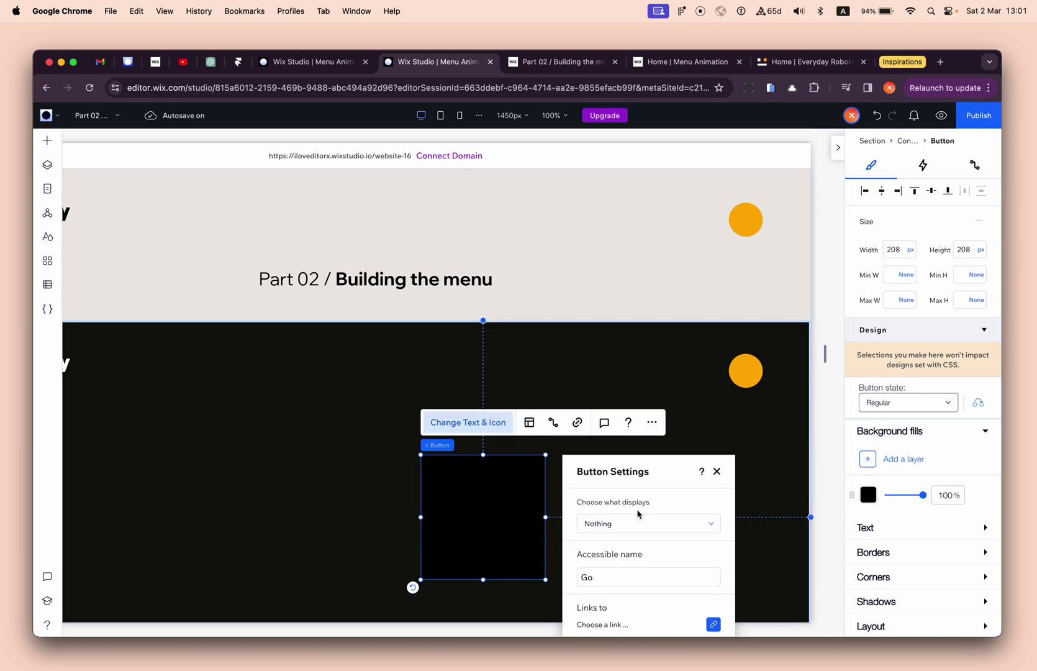
{"action": "left_click", "coordinate": [619, 452]}
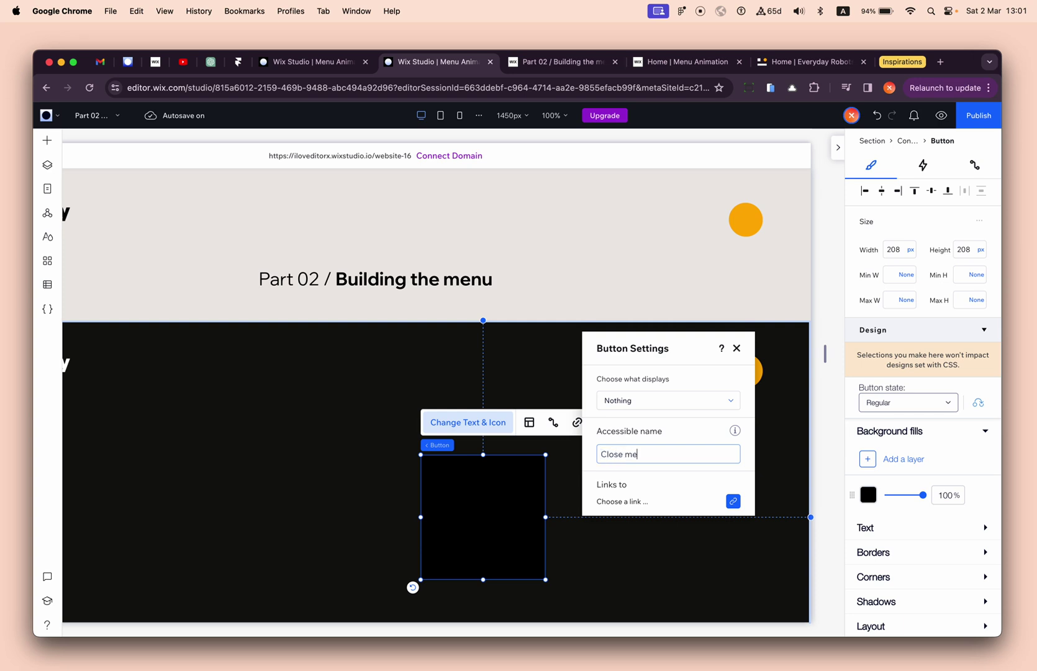
{"action": "key", "text": "Return"}
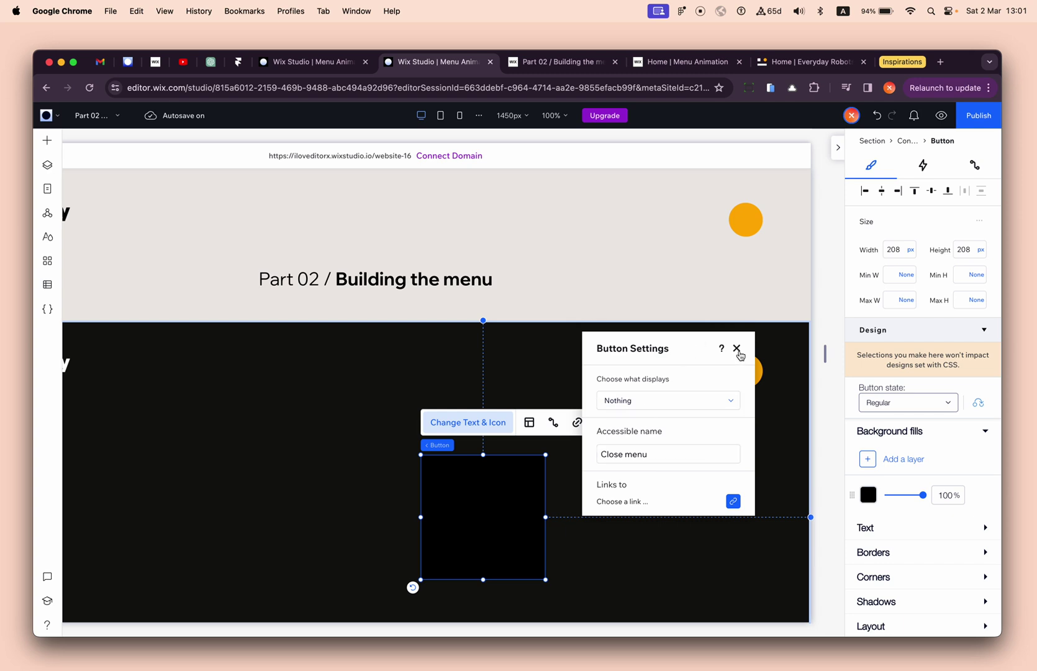
{"action": "left_click", "coordinate": [736, 349]}
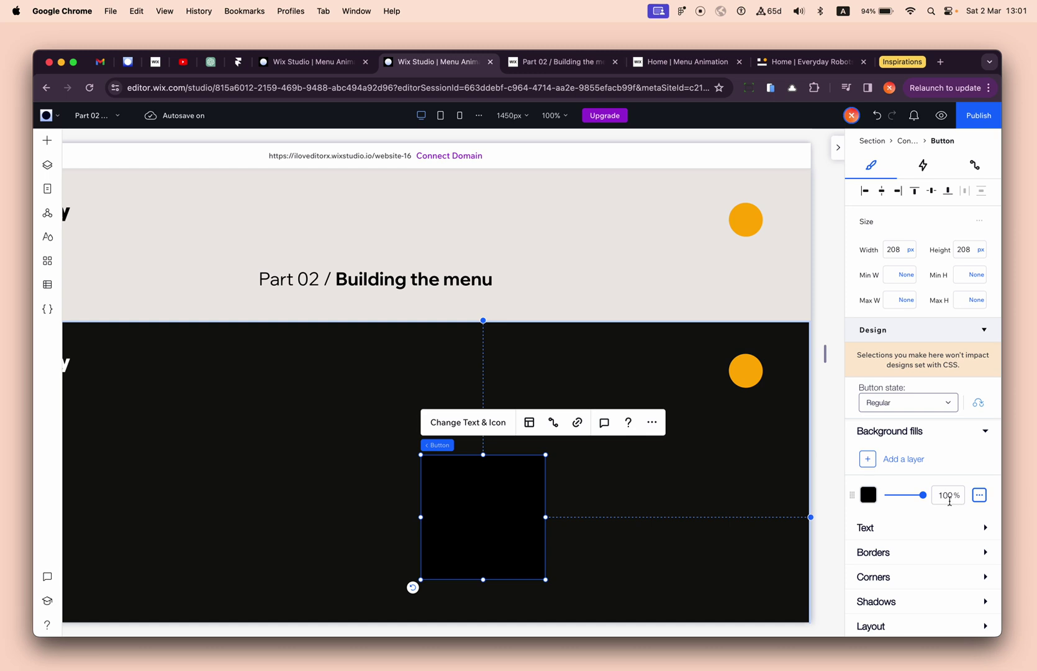
- Set the button's background fill opacity to 0% and switch to its hover state
{"action": "type", "text": "0"}
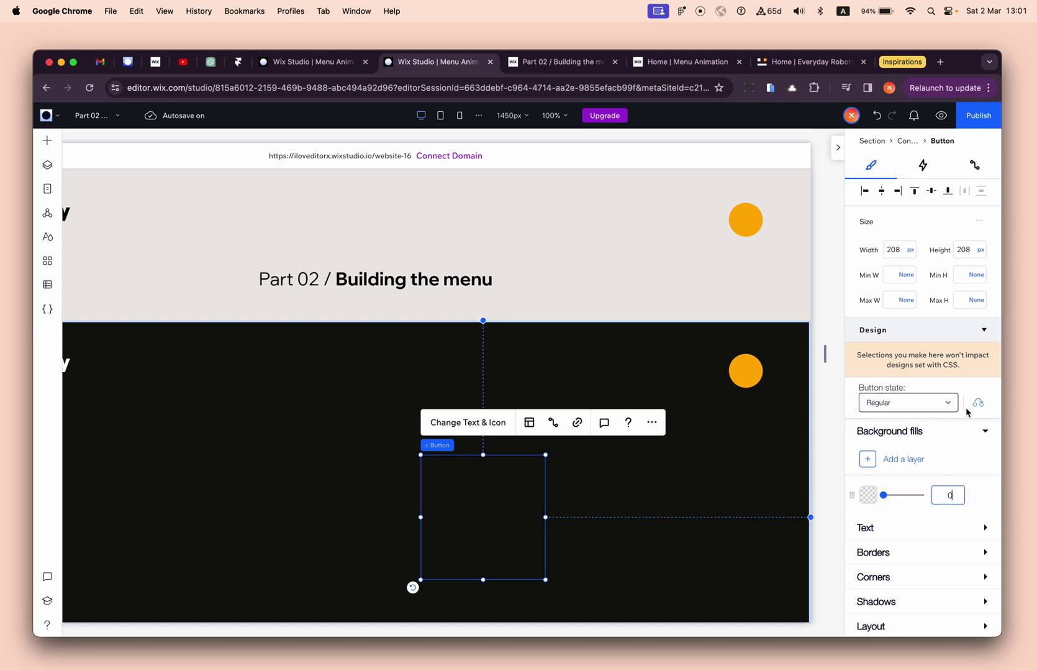
{"action": "left_click", "coordinate": [910, 405]}
{"action": "left_click", "coordinate": [907, 427]}
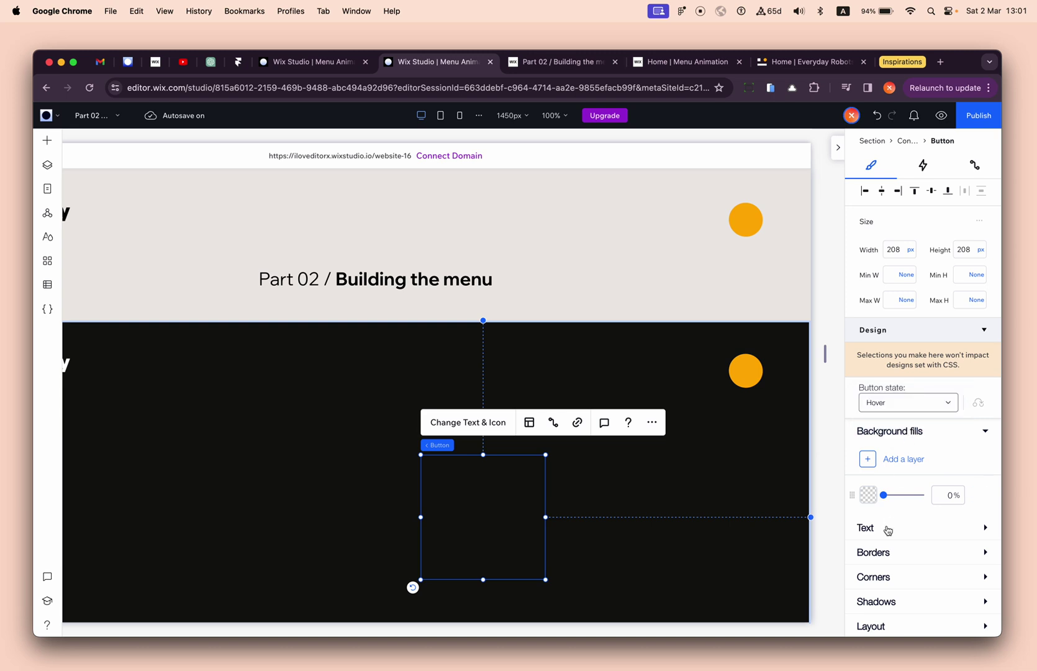
- Set the corner radius of the transparent button to 999 px on all four corners
{"action": "scroll", "coordinate": [888, 529], "scroll_direction": "down", "scroll_amount": 2}
{"action": "left_click", "coordinate": [889, 487]}
{"action": "left_click", "coordinate": [889, 485]}
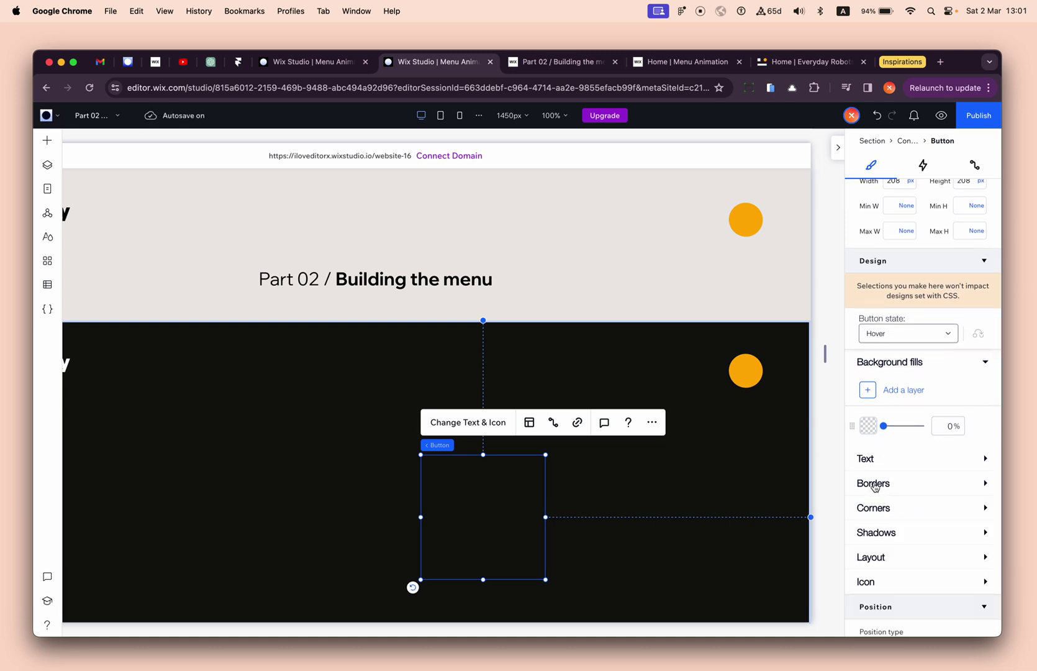
{"action": "left_click", "coordinate": [661, 486]}
{"action": "left_click", "coordinate": [538, 488]}
{"action": "left_click", "coordinate": [893, 515]}
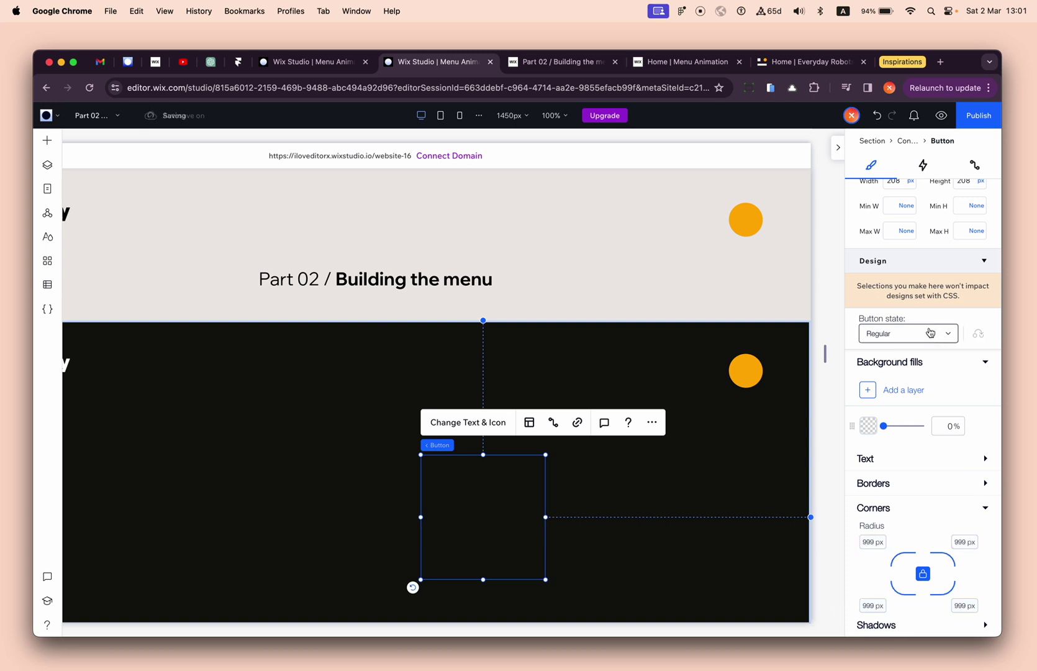
{"action": "left_click", "coordinate": [907, 333]}
{"action": "left_click", "coordinate": [919, 352]}
{"action": "left_click", "coordinate": [654, 470]}
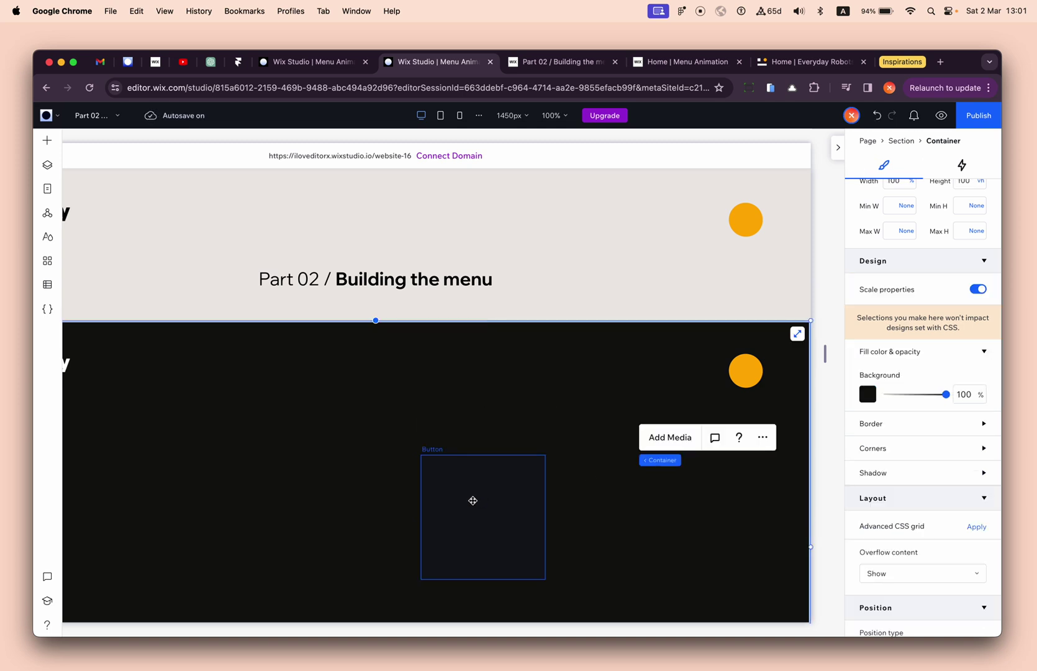
- Attach the transparent button to the wrapper around the orange circle and set its width and height to 100%
{"action": "left_click", "coordinate": [448, 506]}
{"action": "left_click_drag", "start_coordinate": [446, 503], "coordinate": [744, 371]}
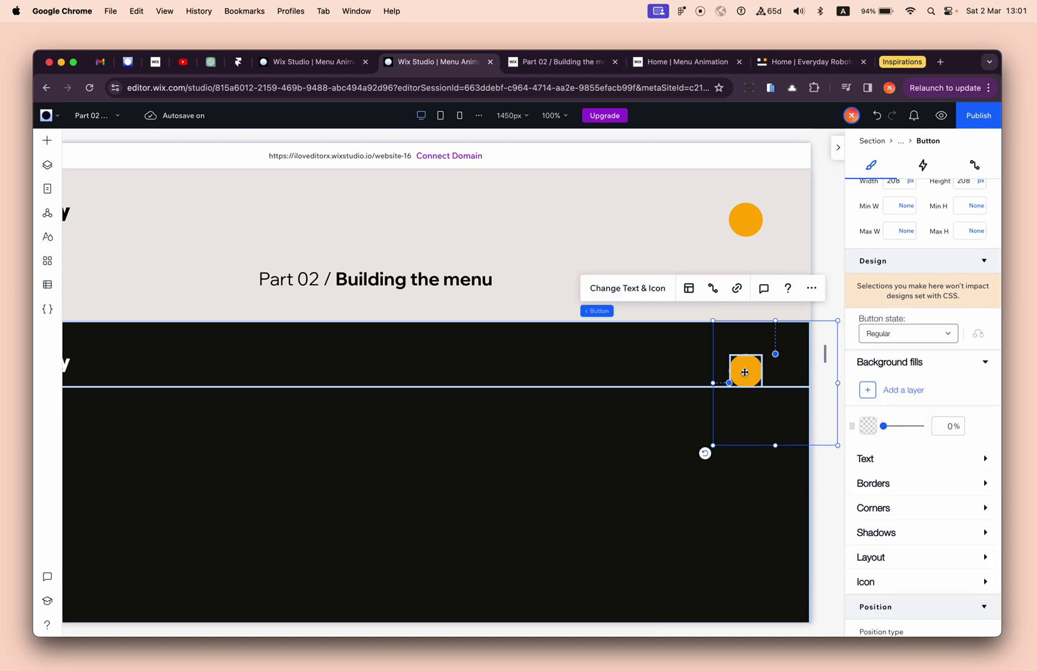
{"action": "scroll", "coordinate": [920, 256], "scroll_direction": "up", "scroll_amount": 3}
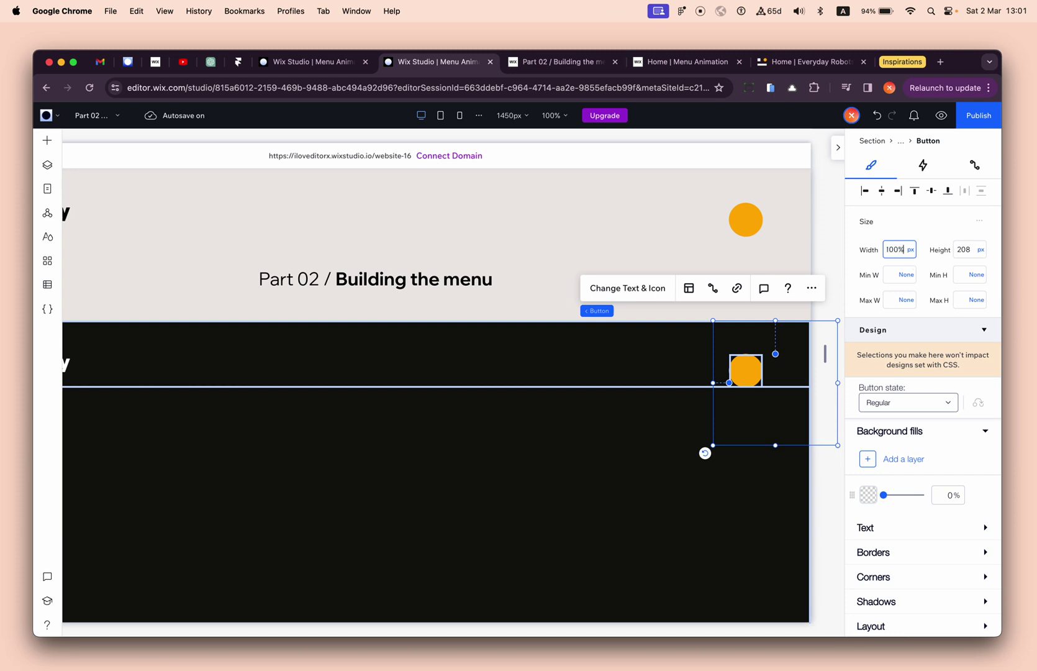
{"action": "key", "text": "Tab"}
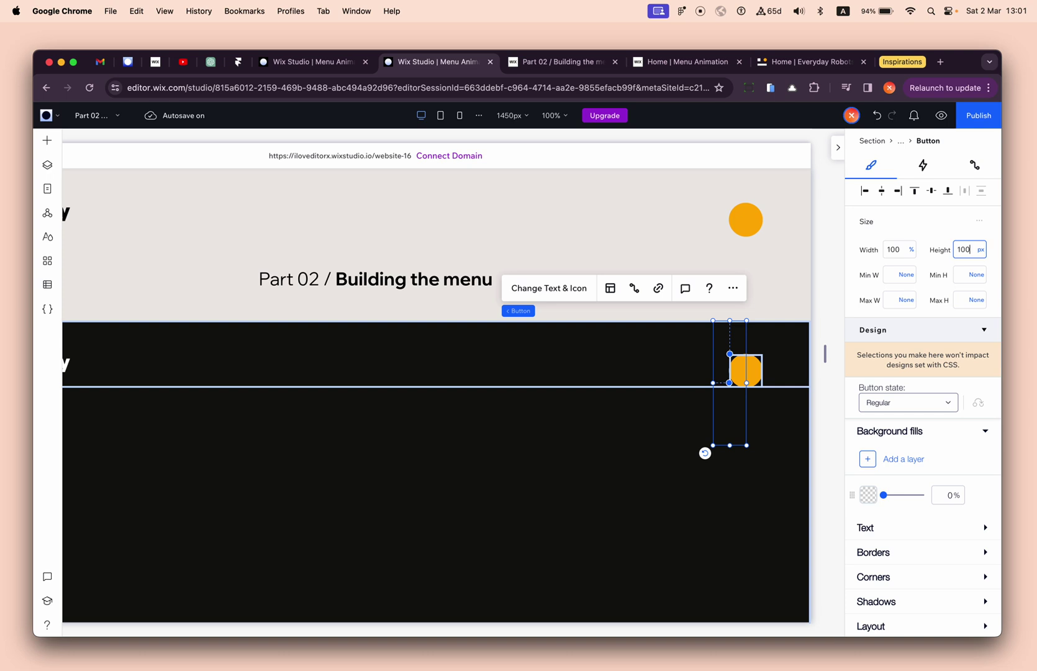
{"action": "key", "text": "Return"}
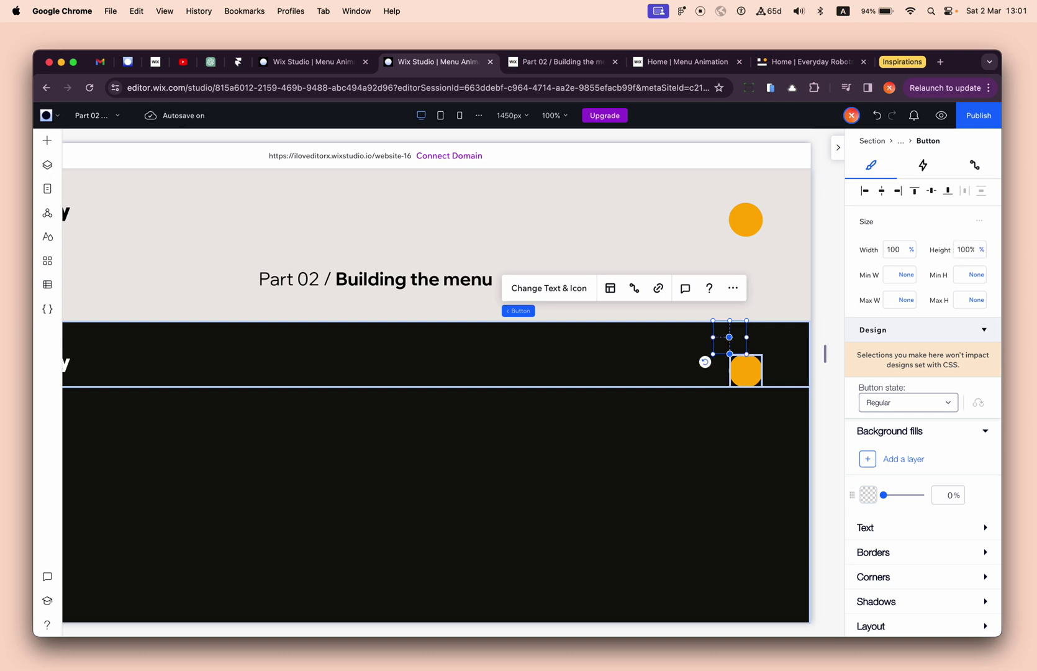
- Centre the button in its wrapper and dock it to the top, left, bottom and right edges
{"action": "scroll", "coordinate": [919, 426], "scroll_direction": "down", "scroll_amount": 10}
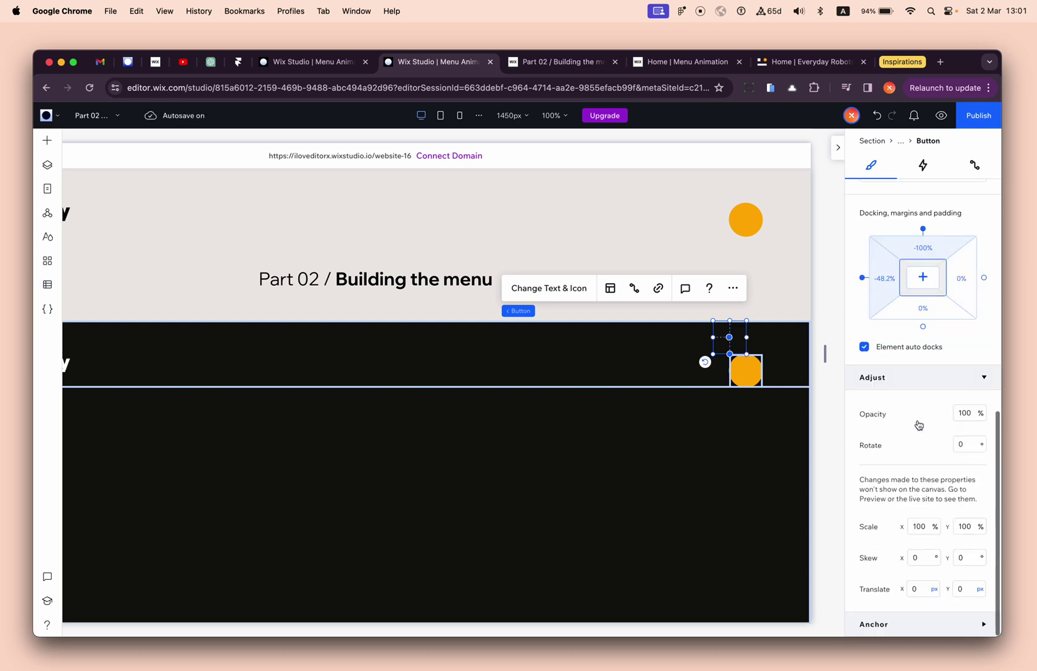
{"action": "left_click", "coordinate": [923, 278]}
{"action": "scroll", "coordinate": [922, 298], "scroll_direction": "up", "scroll_amount": 3}
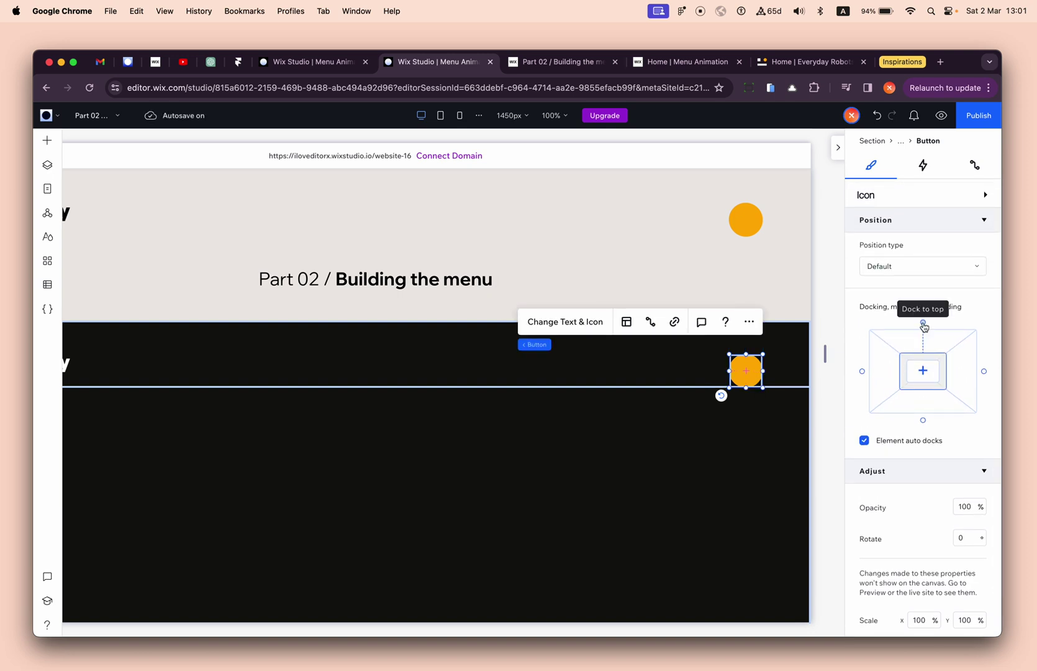
{"action": "left_click", "coordinate": [923, 323]}
{"action": "left_click", "coordinate": [862, 372]}
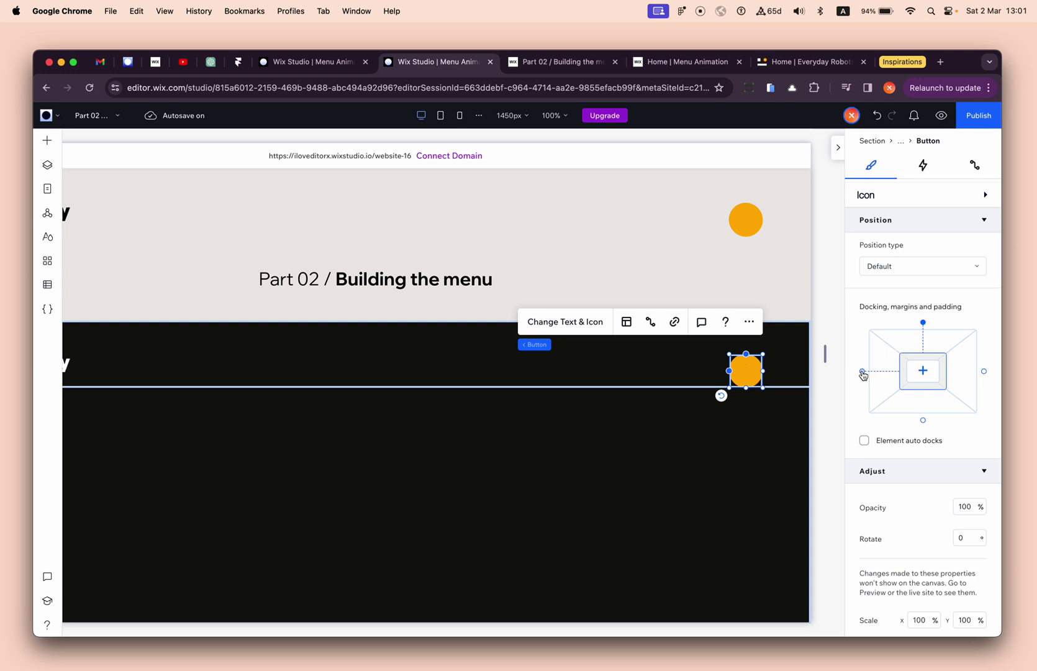
{"action": "left_click", "coordinate": [923, 419]}
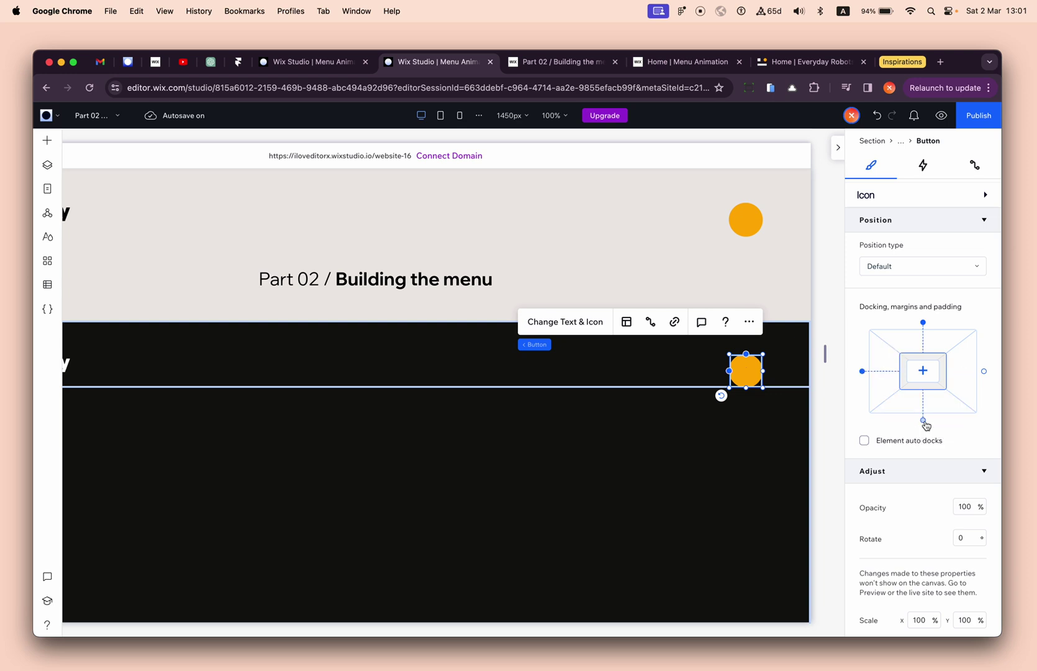
{"action": "left_click", "coordinate": [983, 370]}
{"action": "scroll", "coordinate": [978, 343], "scroll_direction": "up", "scroll_amount": 10}
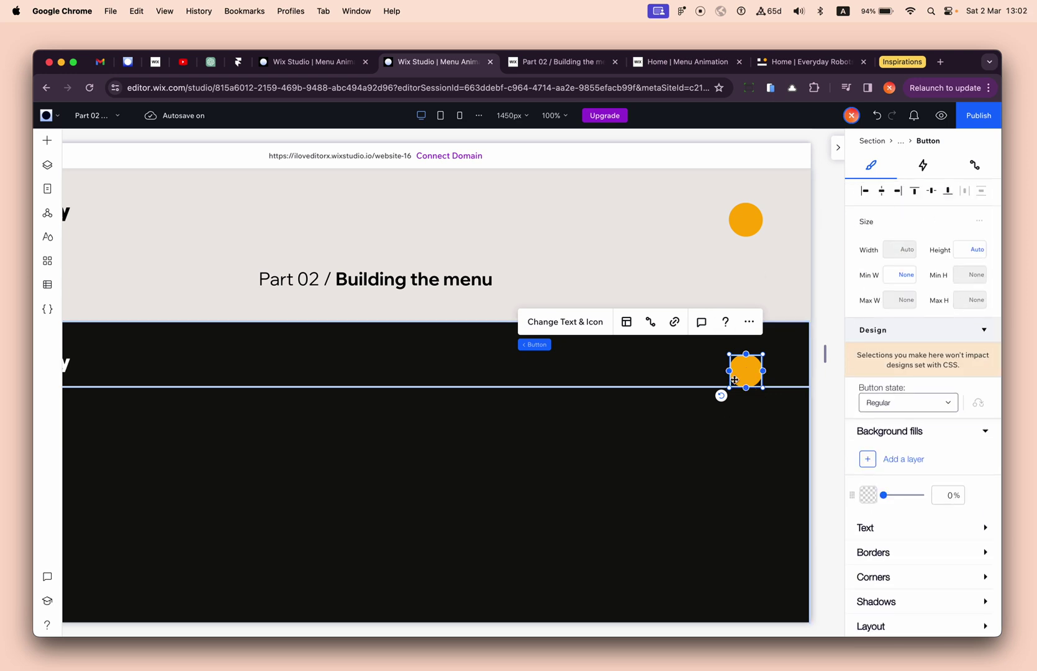
- Examine the layer structure of the Close menu button and compare it with the hamburger menu in the header
{"action": "left_click", "coordinate": [47, 165]}
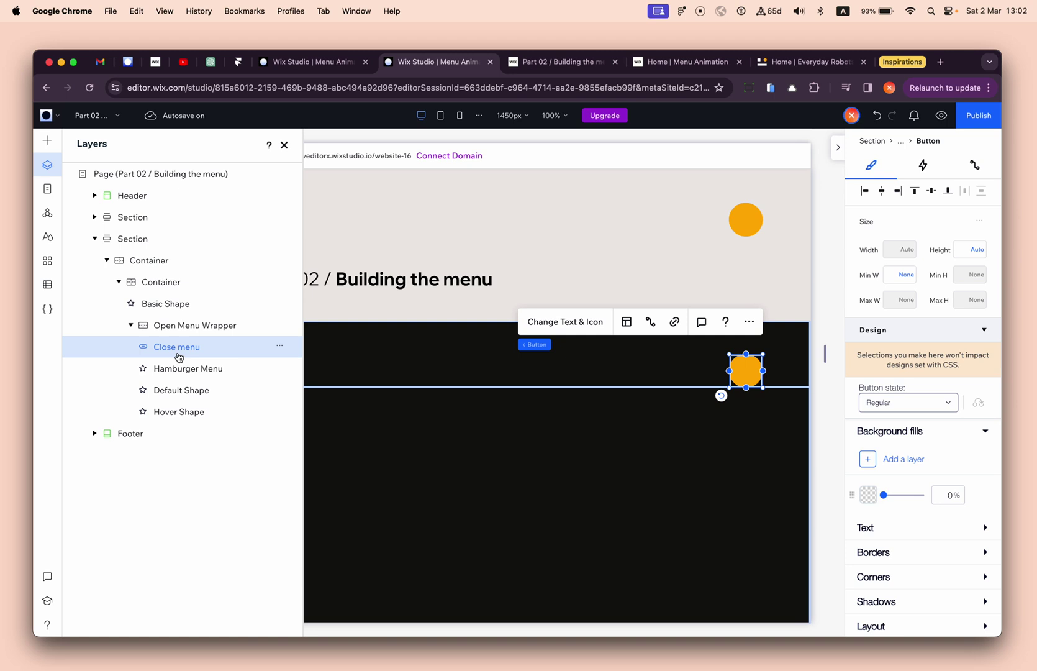
{"action": "left_click", "coordinate": [283, 145]}
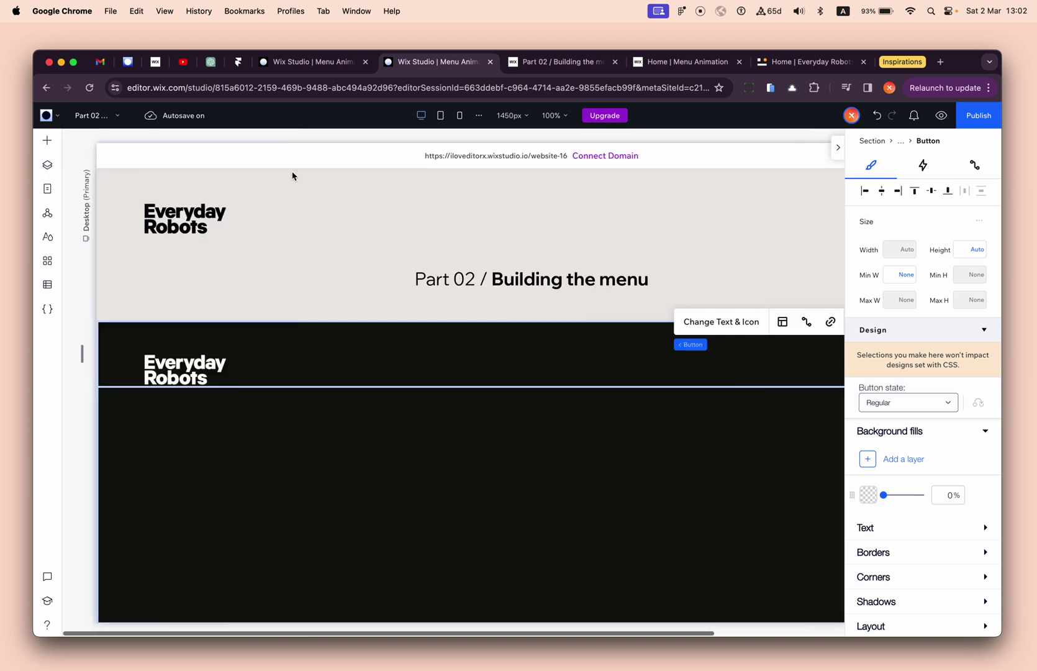
{"action": "left_click", "coordinate": [53, 166]}
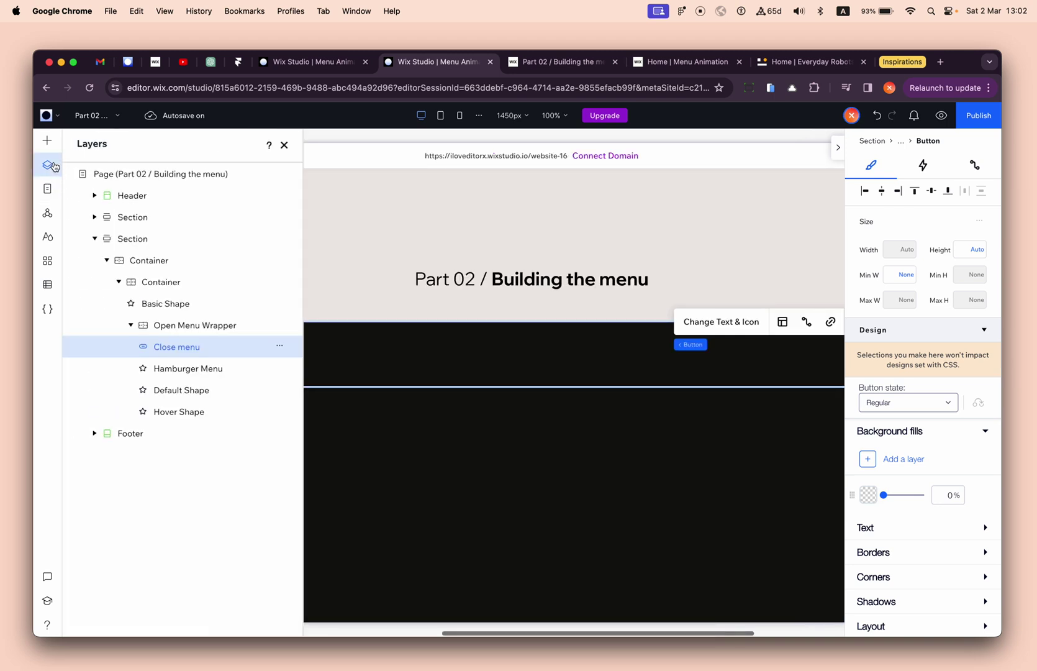
{"action": "left_click", "coordinate": [198, 373]}
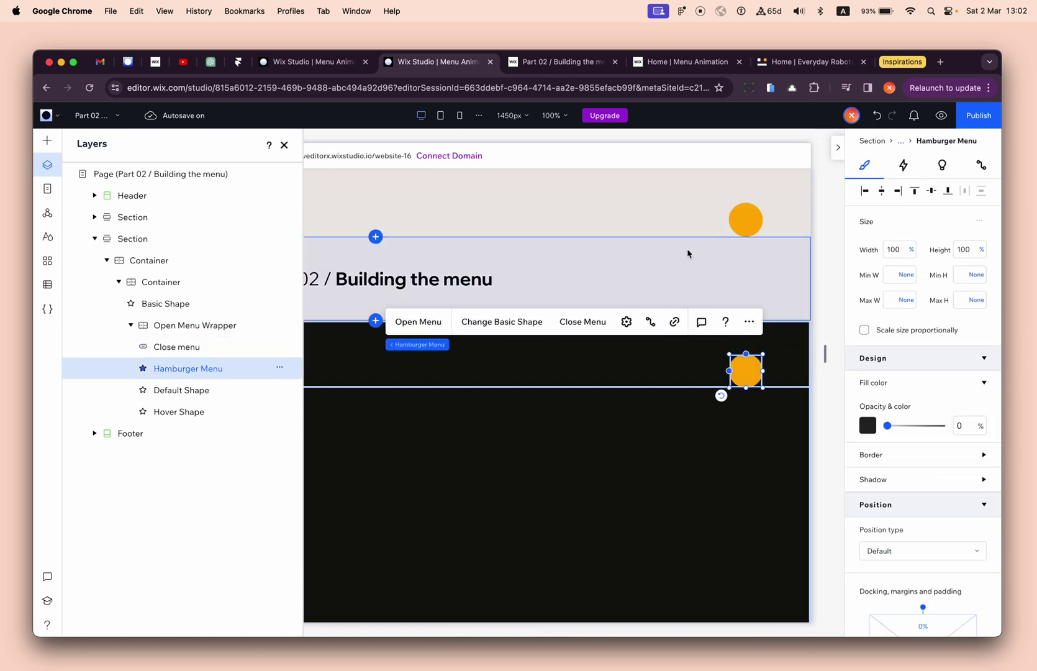
{"action": "left_click", "coordinate": [753, 218]}
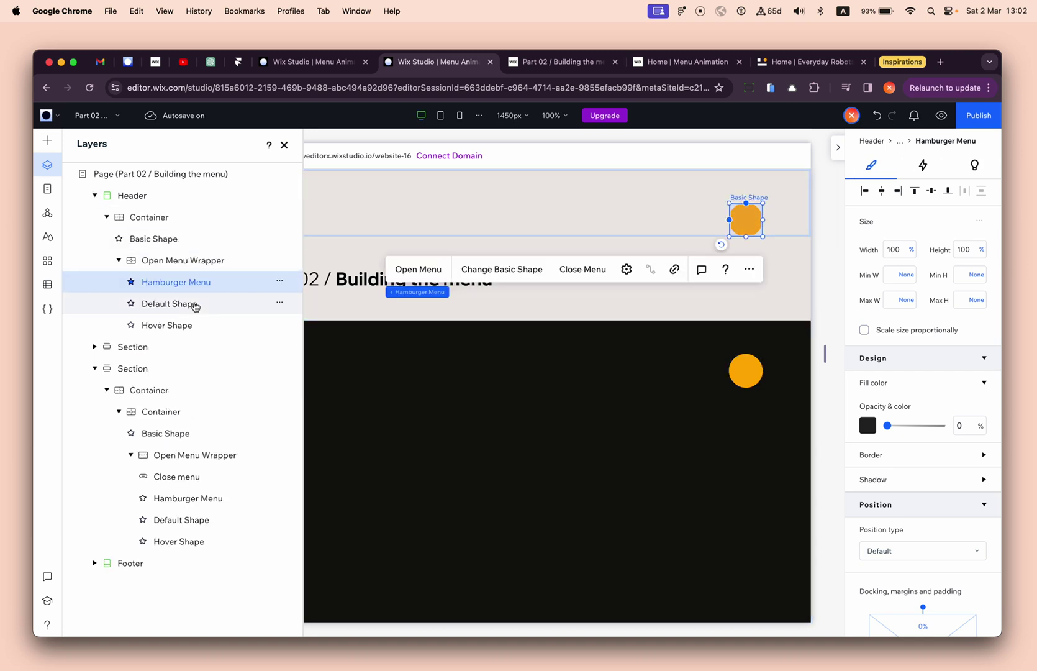
{"action": "left_click", "coordinate": [743, 370]}
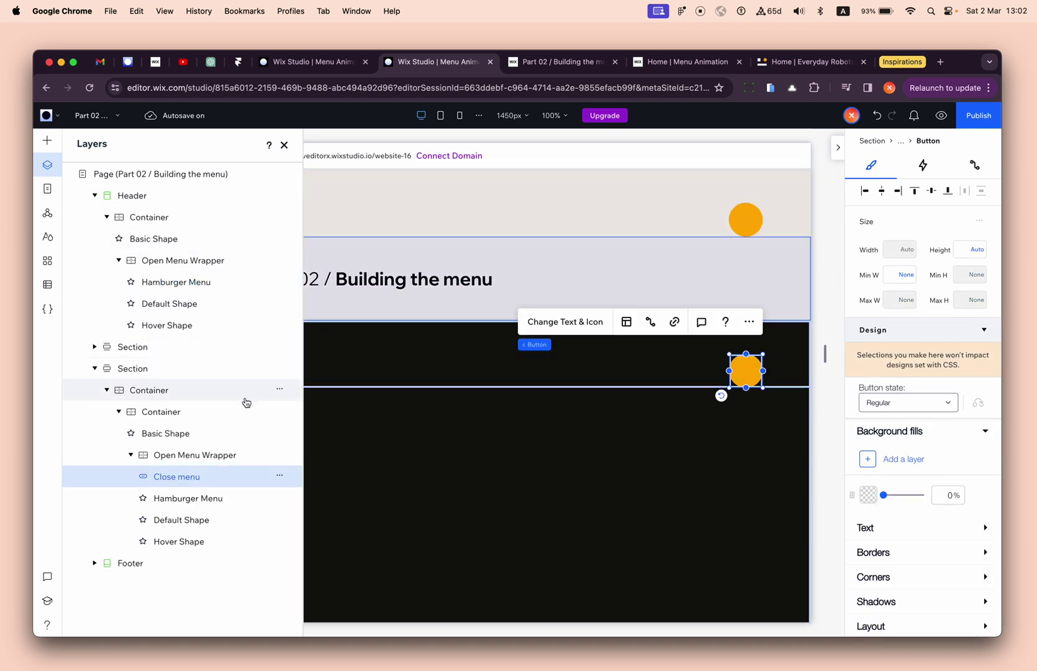
- Delete the Hamburger Menu shape from the Open Menu Wrapper in the black section and close the layer list
{"action": "left_click", "coordinate": [190, 497]}
{"action": "key", "text": "Delete"}
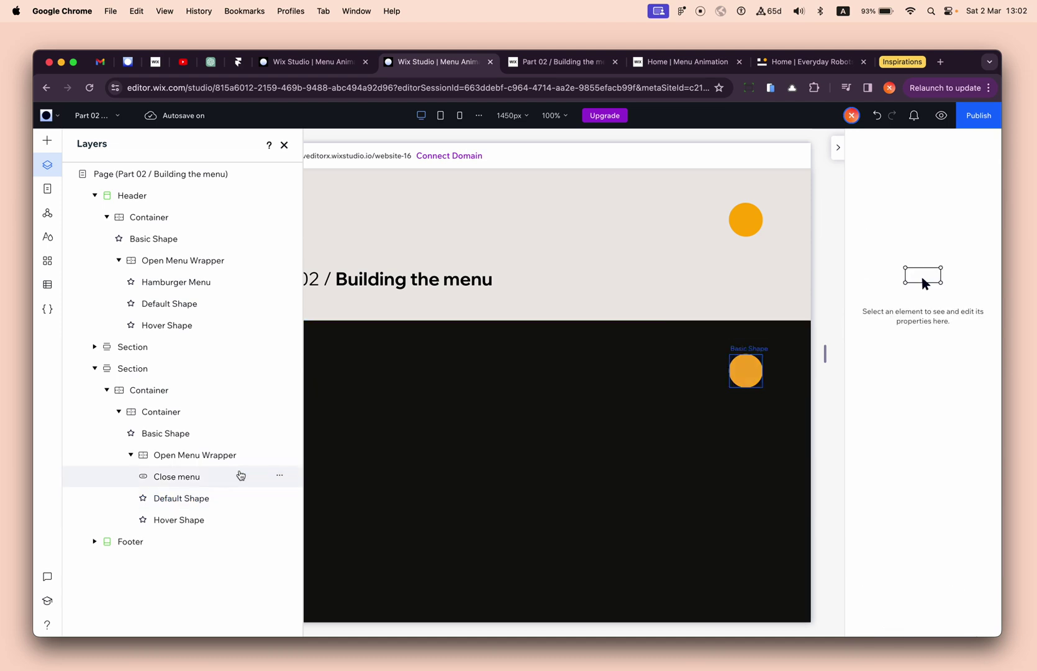
{"action": "left_click", "coordinate": [284, 146]}
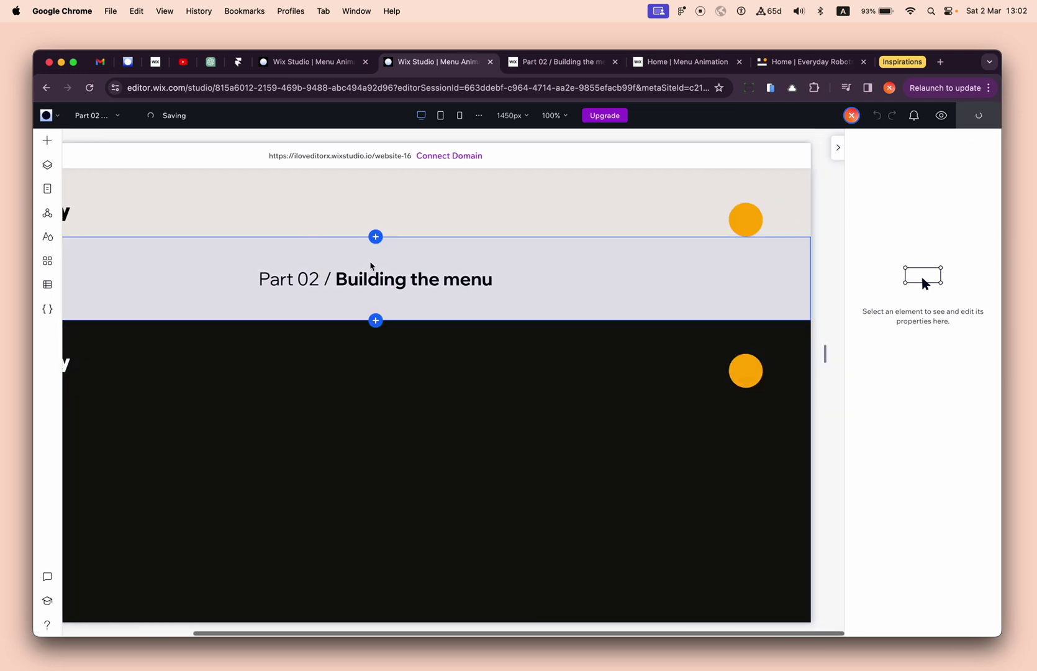
- Publish the site with the updated black menu section and hide the properties inspector
{"action": "left_click", "coordinate": [47, 189]}
{"action": "left_click", "coordinate": [48, 188]}
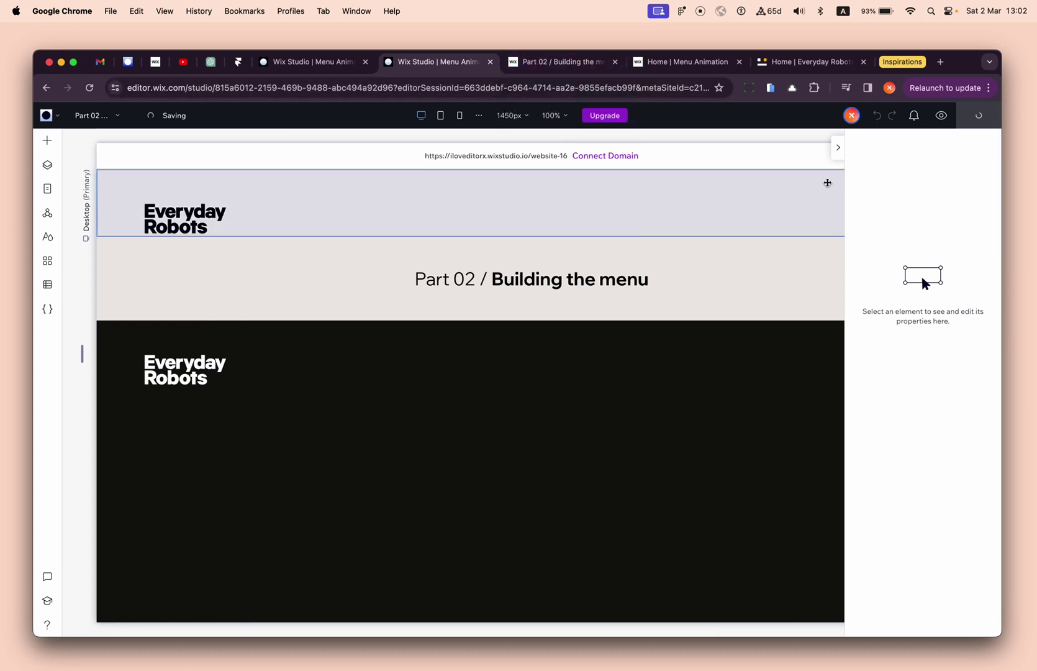
{"action": "left_click", "coordinate": [837, 148]}
{"action": "left_click", "coordinate": [792, 366]}
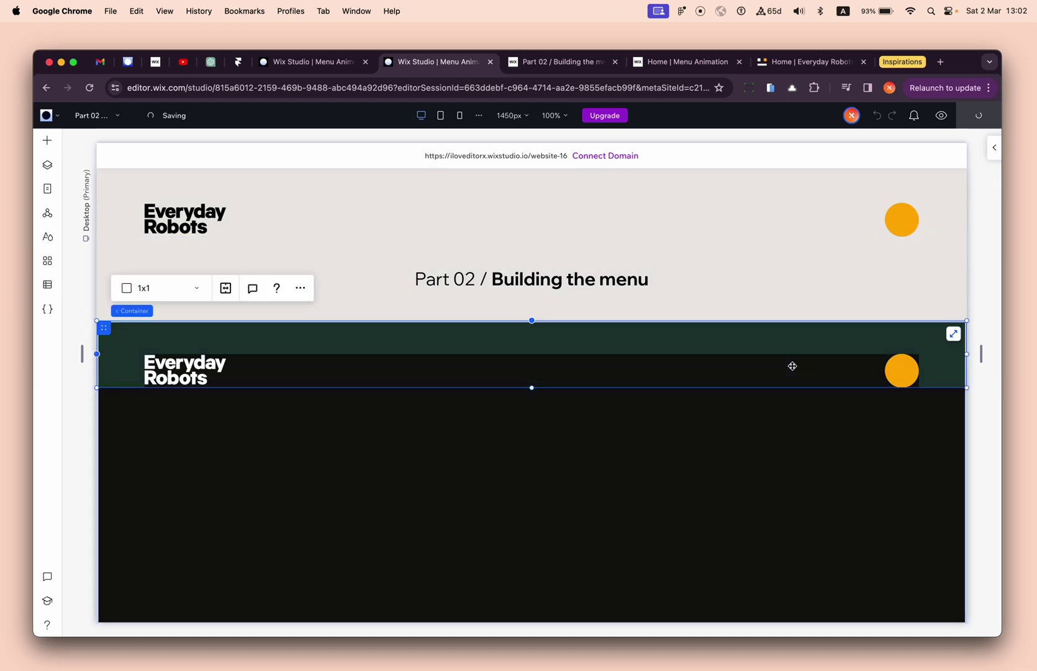
{"action": "left_click", "coordinate": [986, 418]}
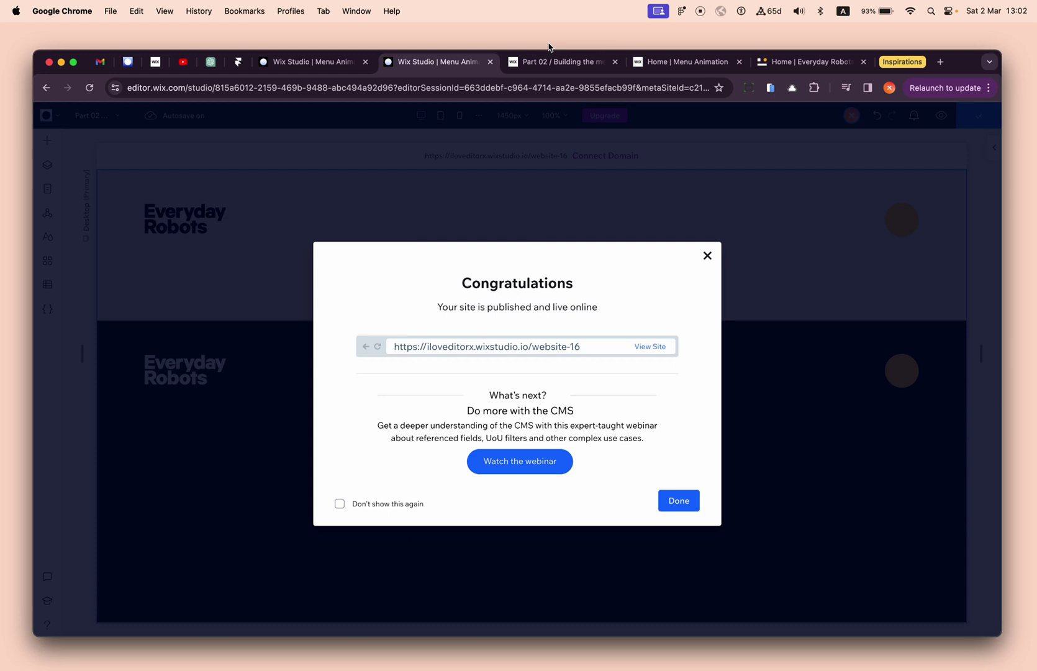
- Reload the live Part 02 page and check the published black menu section
{"action": "left_click", "coordinate": [549, 61]}
{"action": "left_click", "coordinate": [549, 86]}
{"action": "key", "text": "Return"}
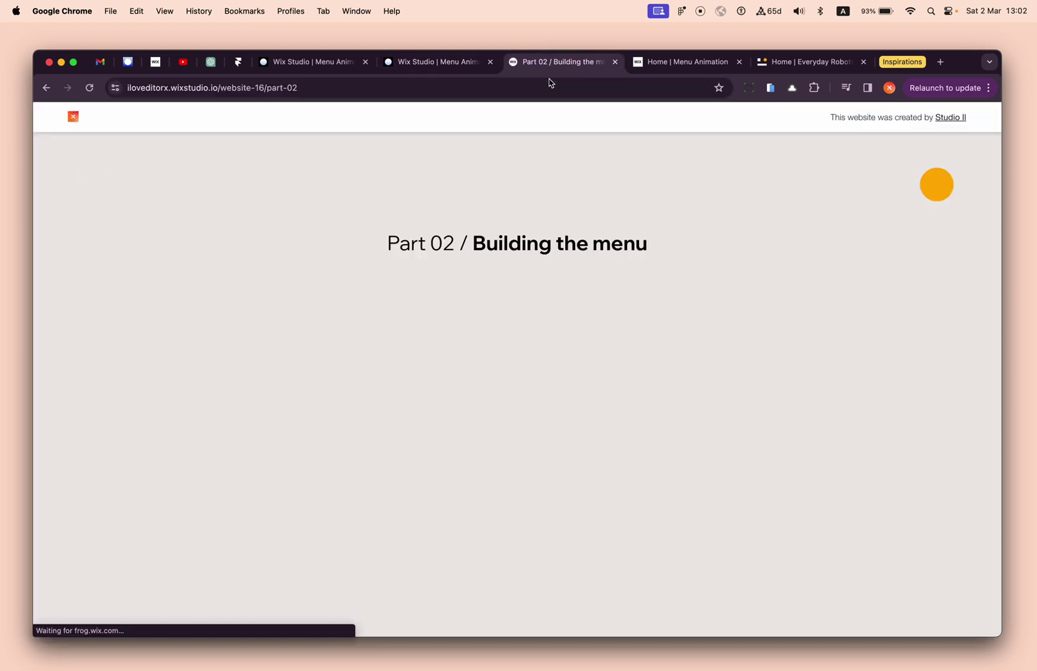
{"action": "left_click", "coordinate": [537, 86]}
{"action": "key", "text": "Return"}
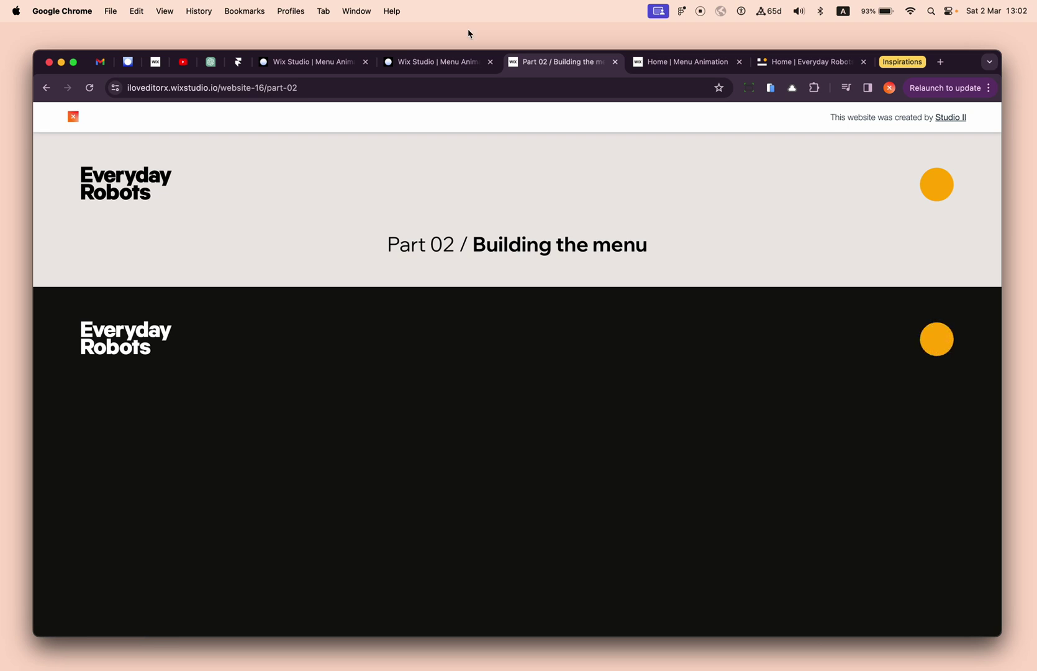
- Return to the Wix Studio editor and select the black menu container
{"action": "left_click", "coordinate": [438, 62]}
{"action": "left_click", "coordinate": [201, 245]}
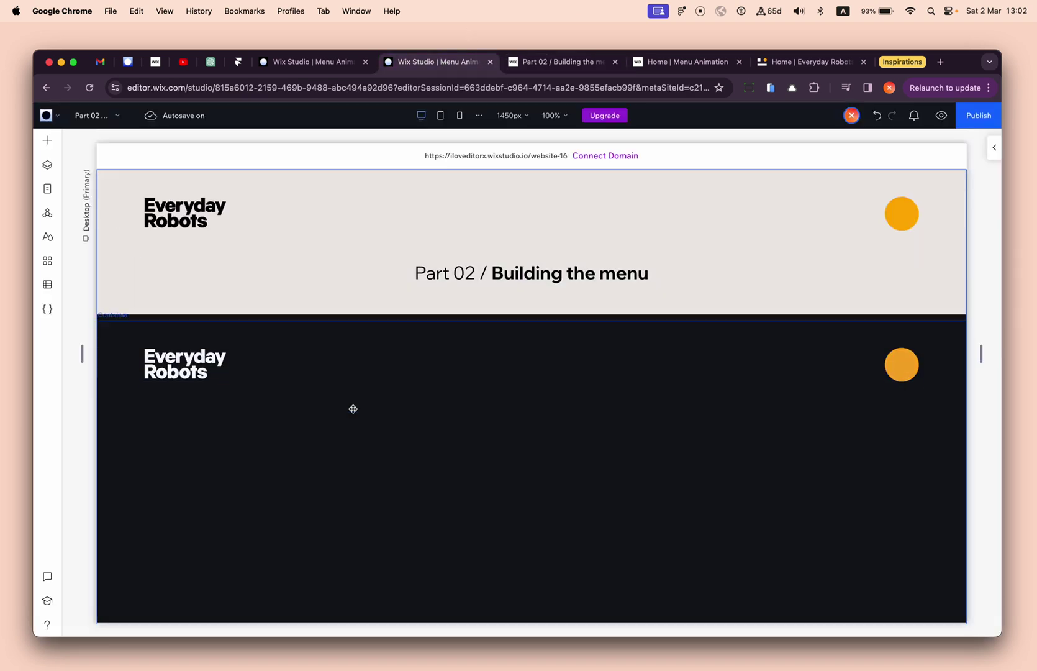
{"action": "left_click", "coordinate": [438, 362]}
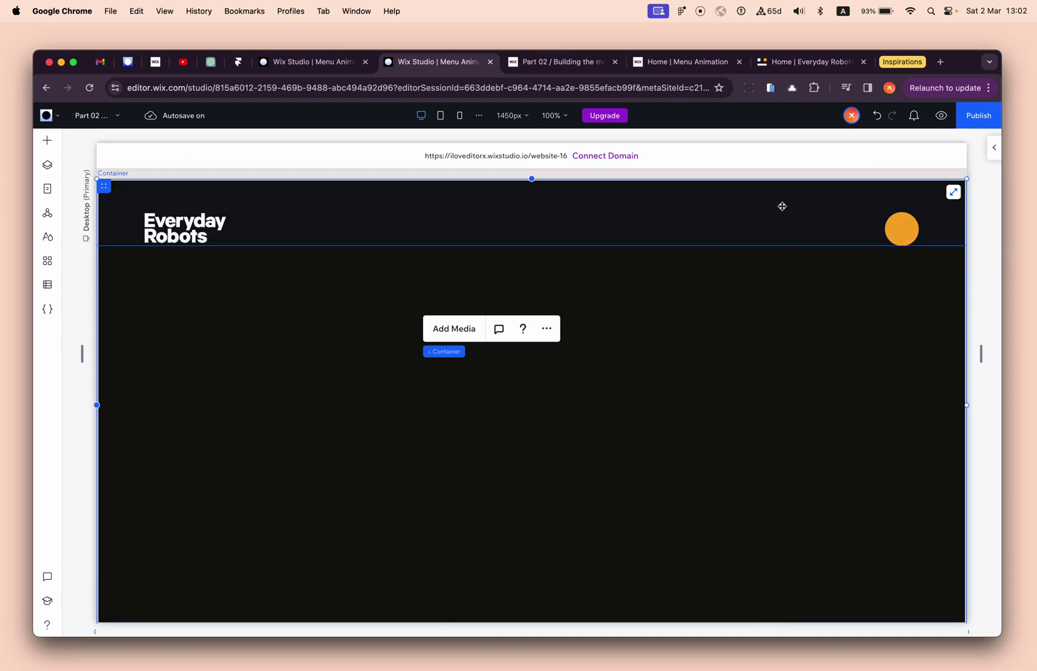
- Switch to the Everyday Robots site, reload it and preview it in the developer tools' device emulation with Responsive dimensions
{"action": "left_click", "coordinate": [800, 64]}
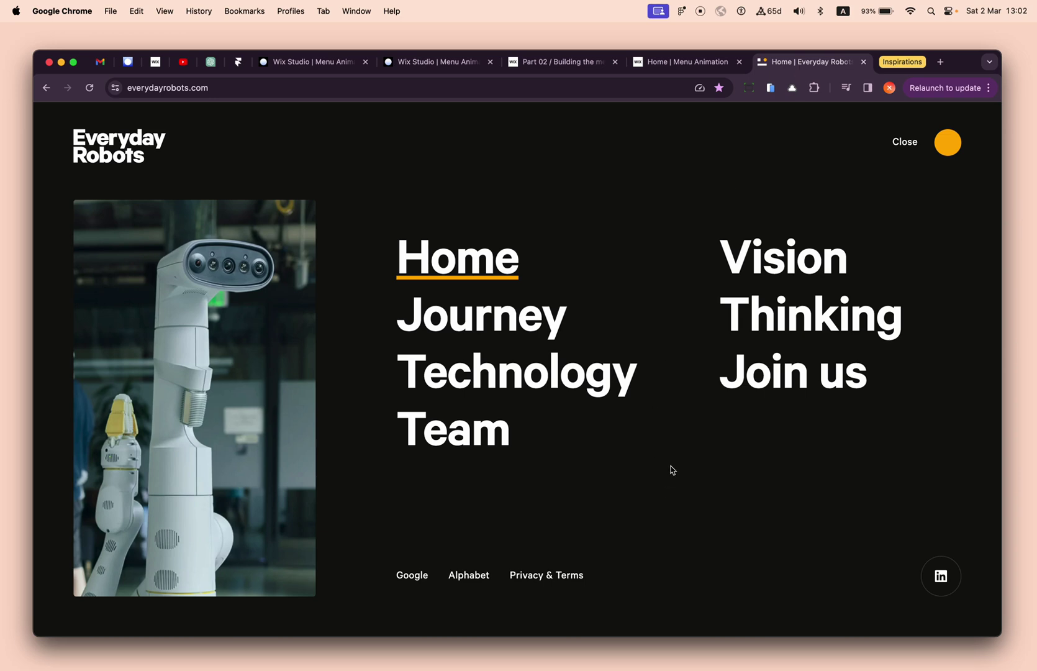
{"action": "key", "text": "super+r"}
{"action": "key", "text": "super+alt+j"}
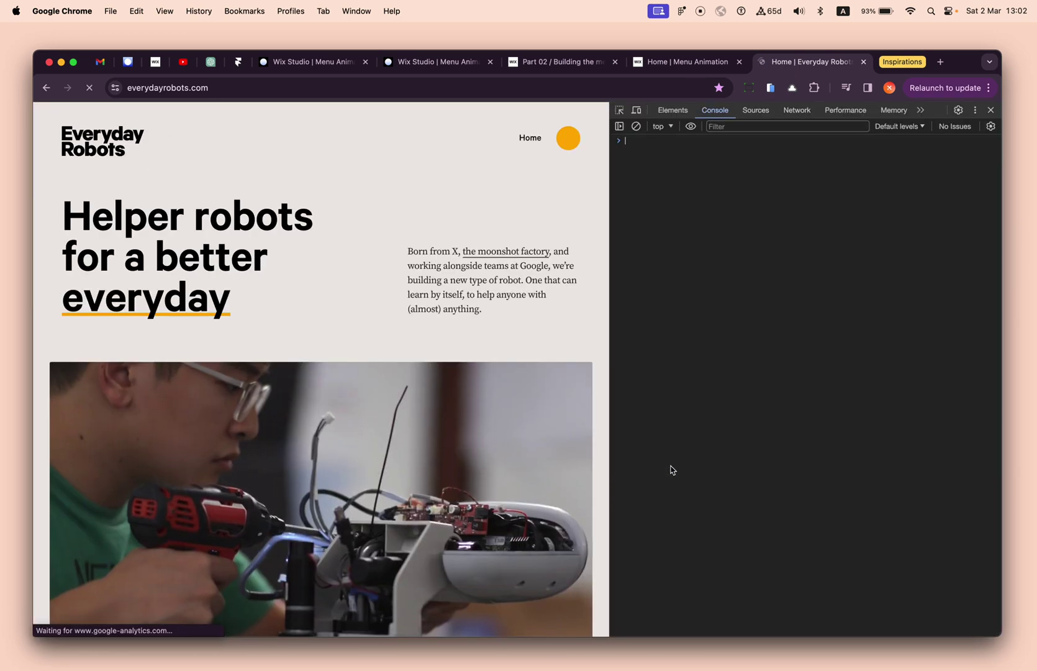
{"action": "left_click_drag", "start_coordinate": [609, 181], "coordinate": [728, 181]}
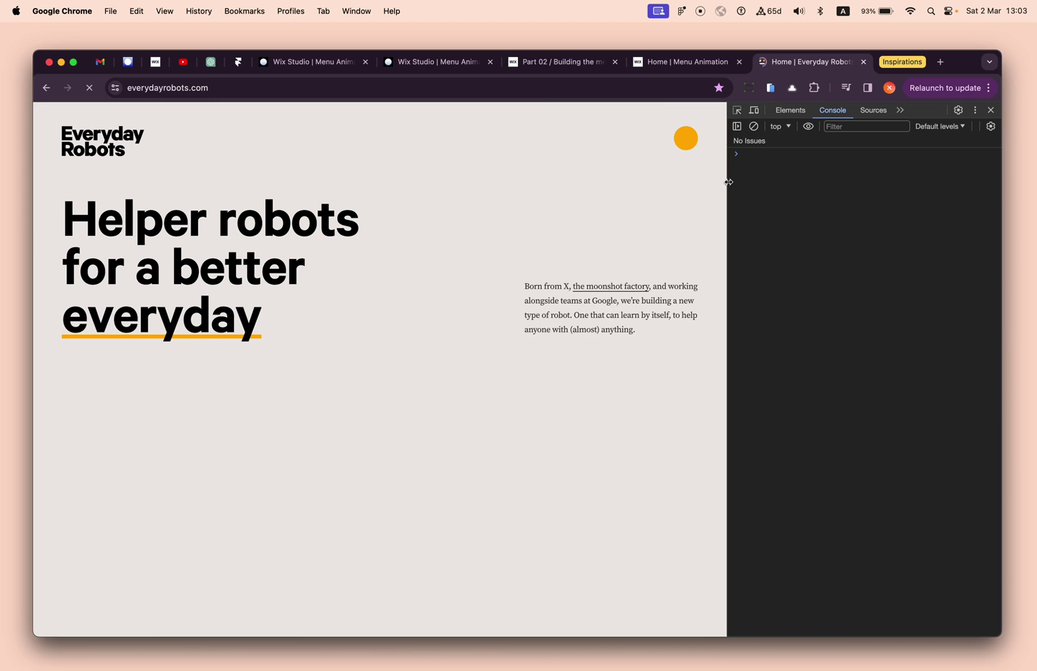
{"action": "left_click", "coordinate": [754, 110]}
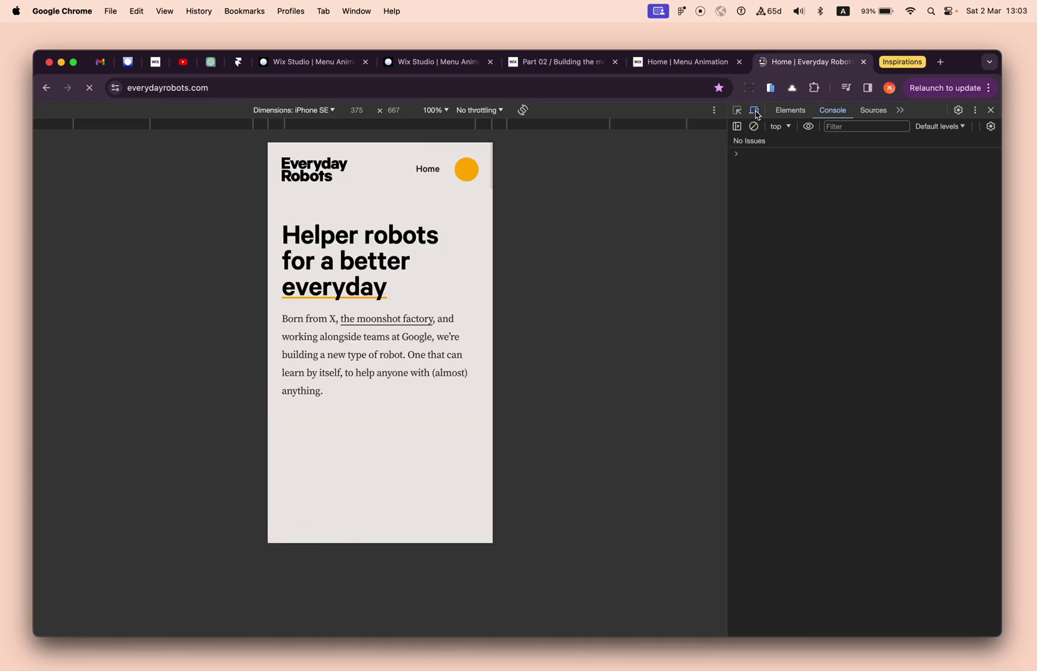
{"action": "left_click", "coordinate": [754, 110]}
{"action": "left_click", "coordinate": [754, 111]}
{"action": "left_click", "coordinate": [293, 110]}
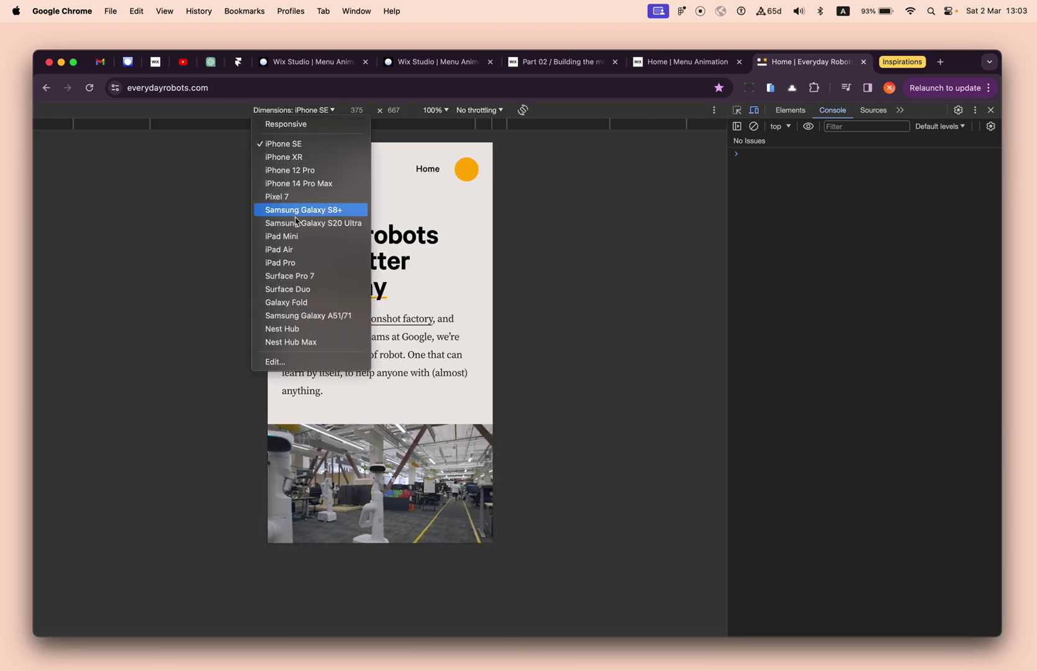
{"action": "left_click", "coordinate": [285, 124]}
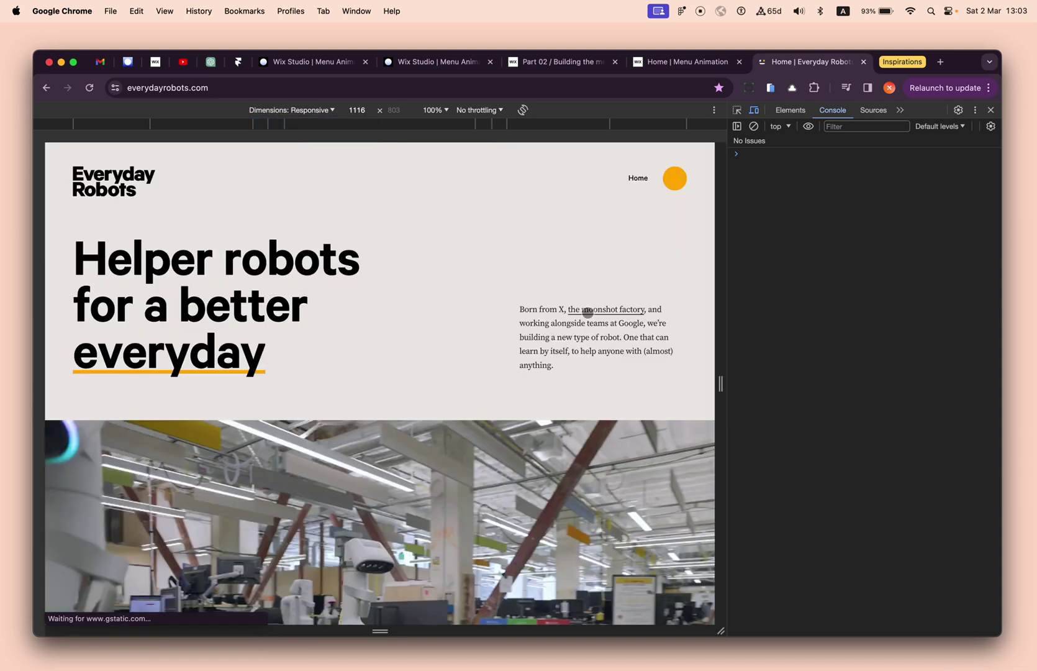
- Reduce the preview height to 476 px, open the site's menu and examine how its contents scroll, then enlarge the preview again
{"action": "left_click_drag", "start_coordinate": [399, 631], "coordinate": [400, 428]}
{"action": "left_click", "coordinate": [675, 182]}
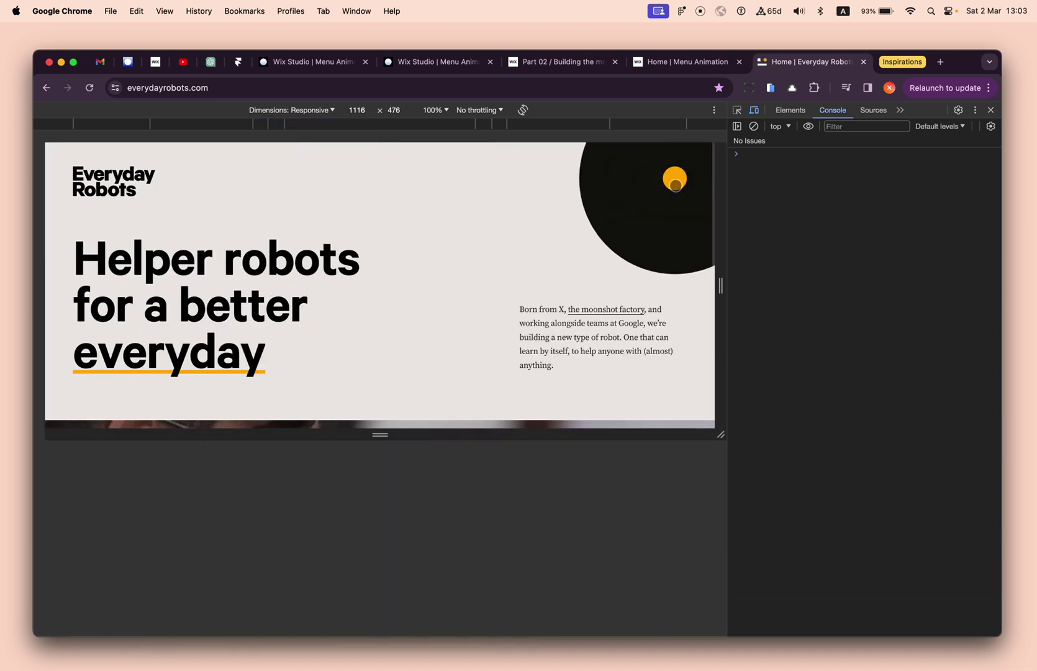
{"action": "scroll", "coordinate": [443, 323], "scroll_direction": "down", "scroll_amount": 2}
{"action": "scroll", "coordinate": [443, 323], "scroll_direction": "up", "scroll_amount": 1}
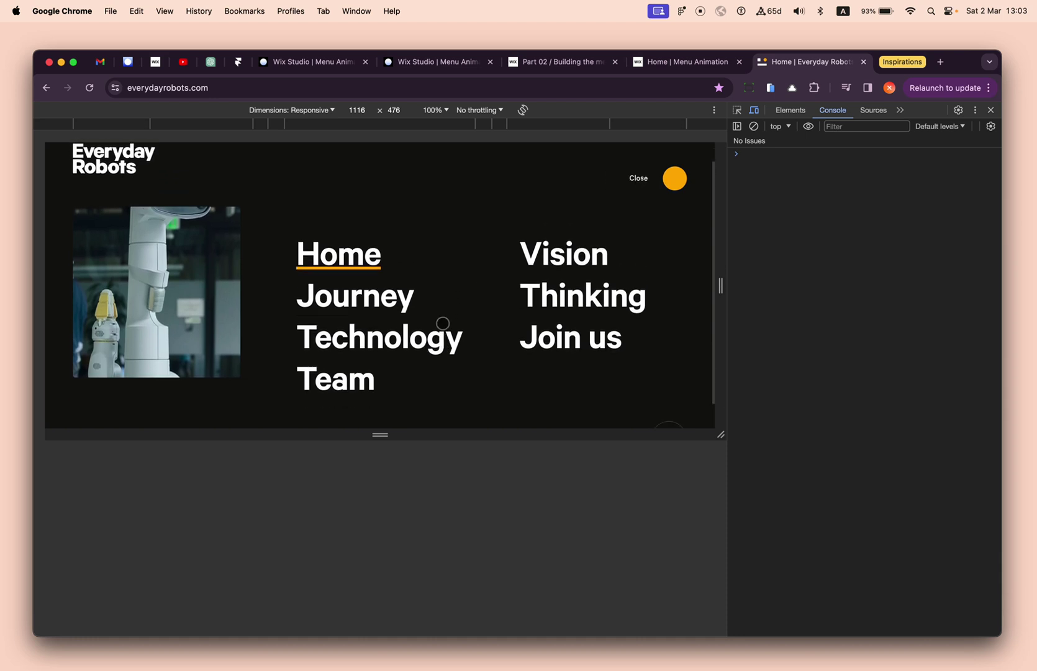
{"action": "scroll", "coordinate": [443, 323], "scroll_direction": "up", "scroll_amount": 1}
{"action": "scroll", "coordinate": [442, 323], "scroll_direction": "down", "scroll_amount": 2}
{"action": "scroll", "coordinate": [443, 323], "scroll_direction": "up", "scroll_amount": 2}
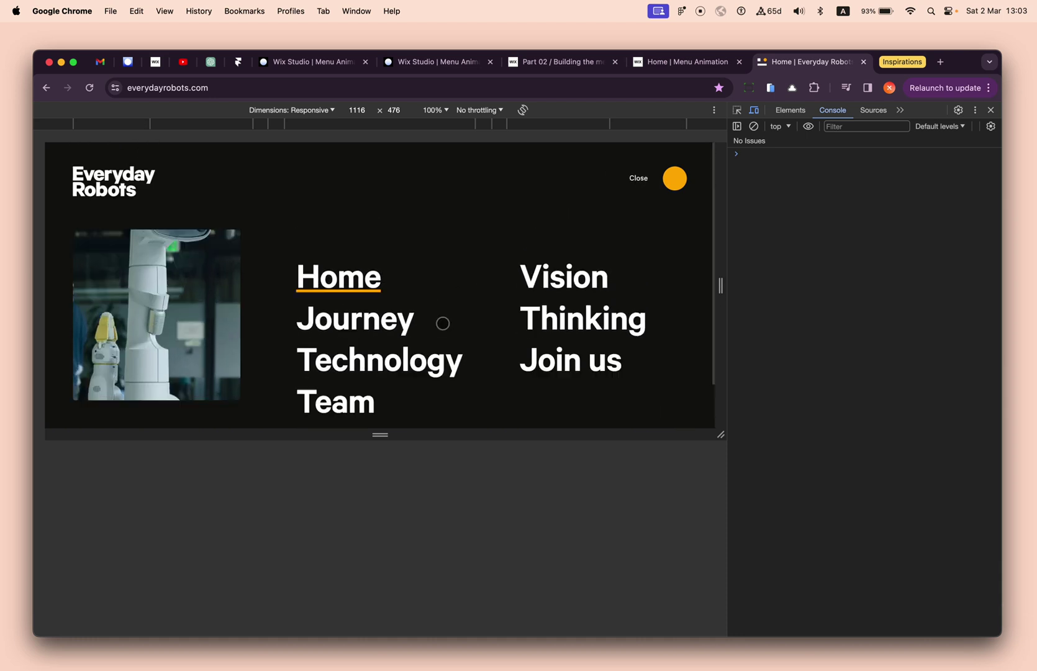
{"action": "scroll", "coordinate": [442, 323], "scroll_direction": "down", "scroll_amount": 2}
{"action": "scroll", "coordinate": [443, 323], "scroll_direction": "up", "scroll_amount": 2}
{"action": "scroll", "coordinate": [443, 323], "scroll_direction": "down", "scroll_amount": 2}
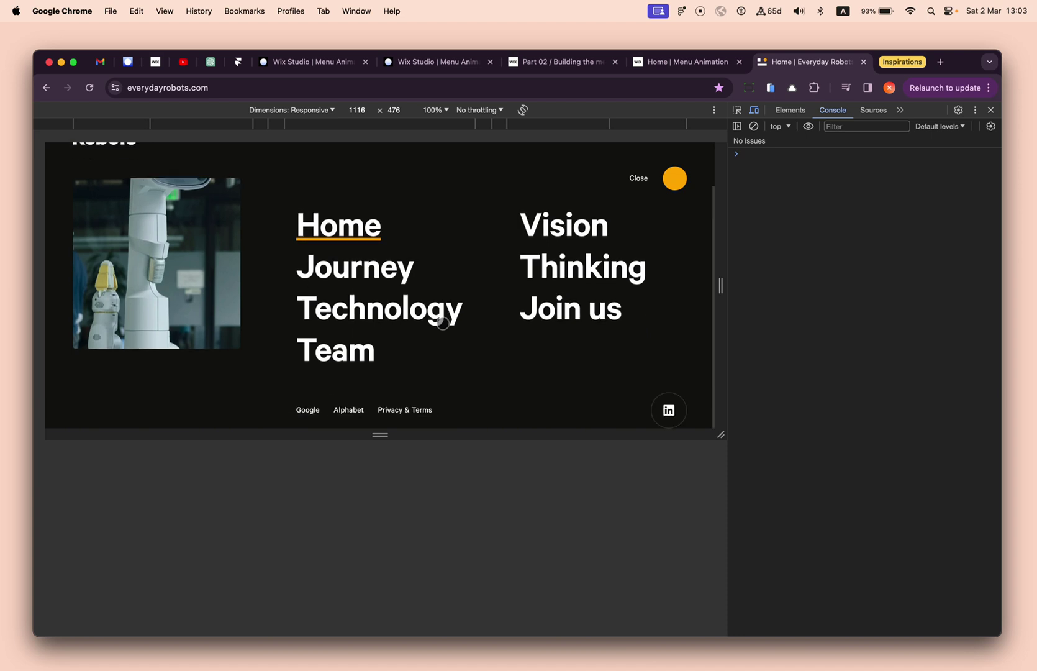
{"action": "scroll", "coordinate": [443, 323], "scroll_direction": "up", "scroll_amount": 2}
{"action": "scroll", "coordinate": [373, 311], "scroll_direction": "down", "scroll_amount": 2}
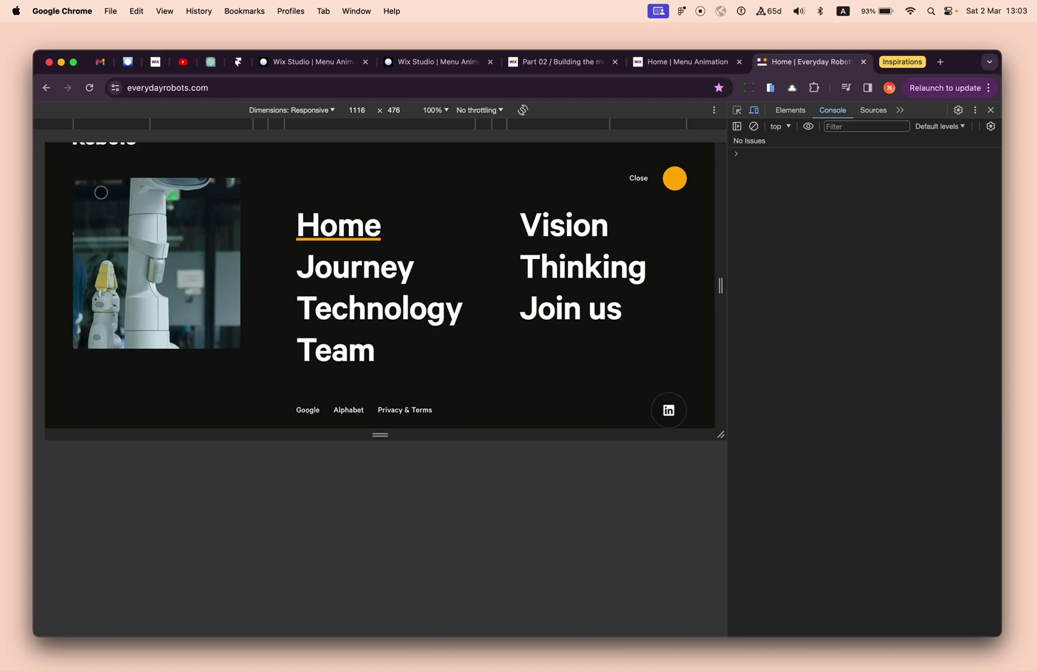
{"action": "scroll", "coordinate": [149, 223], "scroll_direction": "up", "scroll_amount": 2}
{"action": "scroll", "coordinate": [380, 298], "scroll_direction": "down", "scroll_amount": 1}
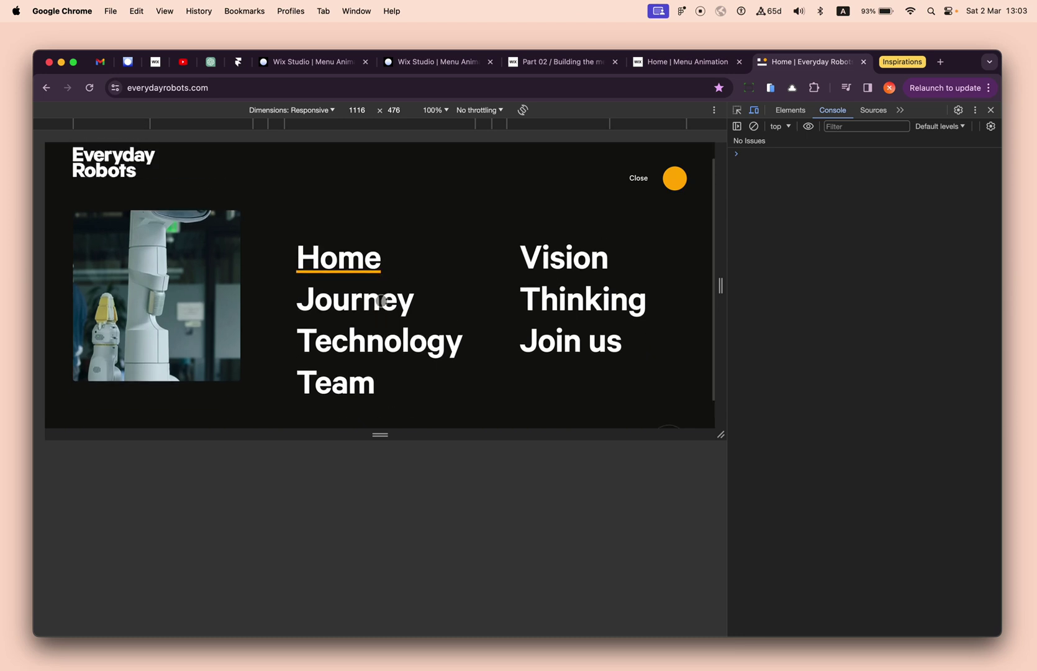
{"action": "scroll", "coordinate": [377, 289], "scroll_direction": "up", "scroll_amount": 1}
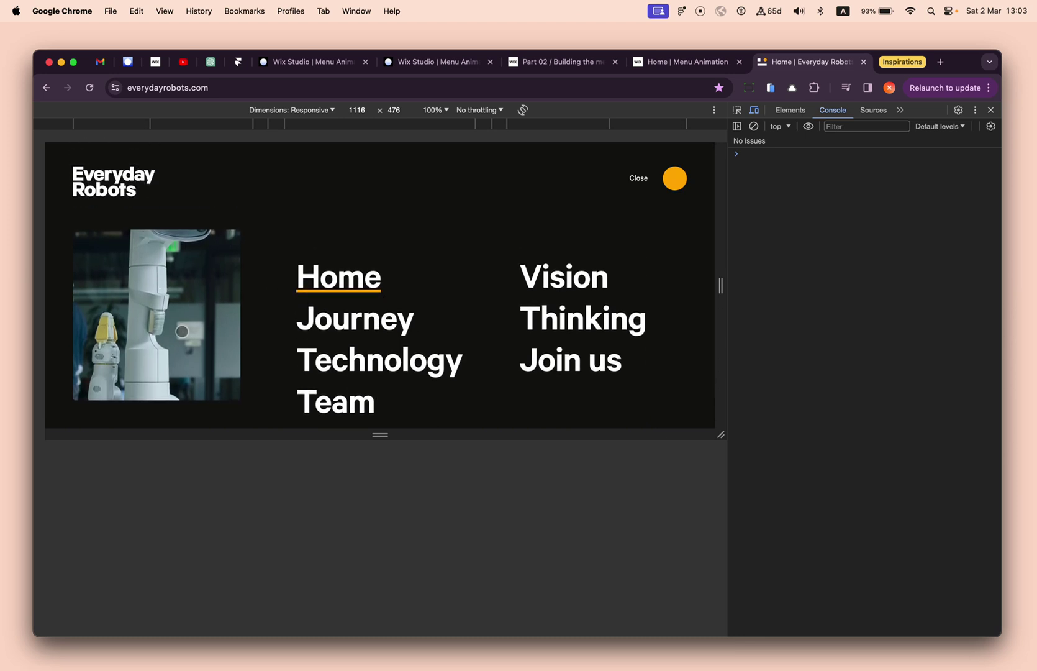
{"action": "left_click_drag", "start_coordinate": [380, 434], "coordinate": [381, 578]}
- Back in the Wix Studio editor, apply an advanced CSS grid to the black menu container and choose the 1x2 layout
{"action": "left_click", "coordinate": [454, 72]}
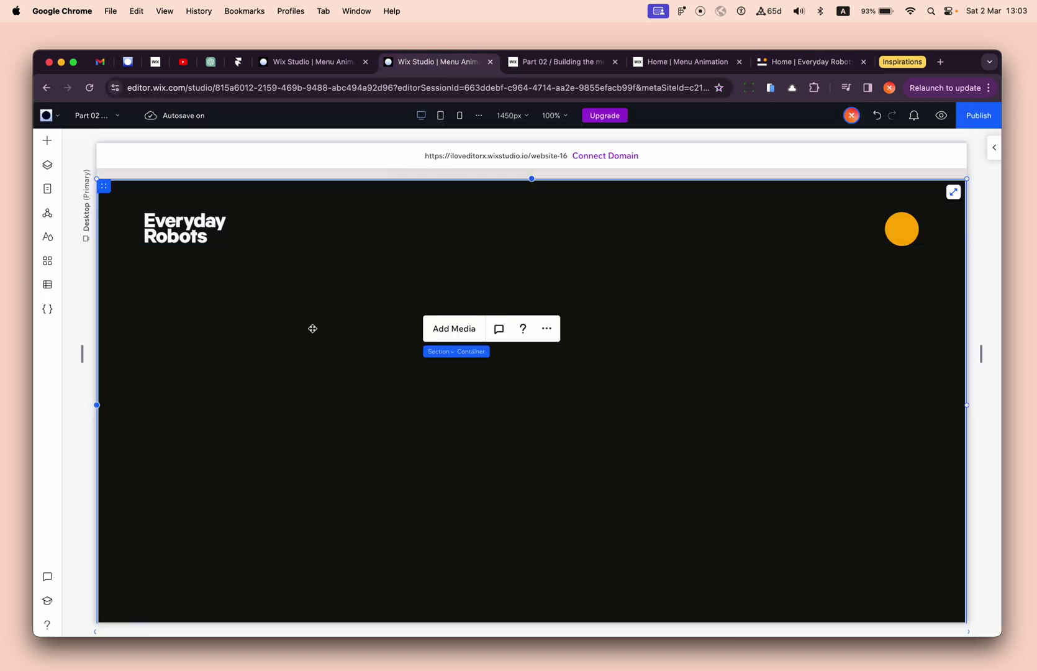
{"action": "left_click", "coordinate": [291, 328]}
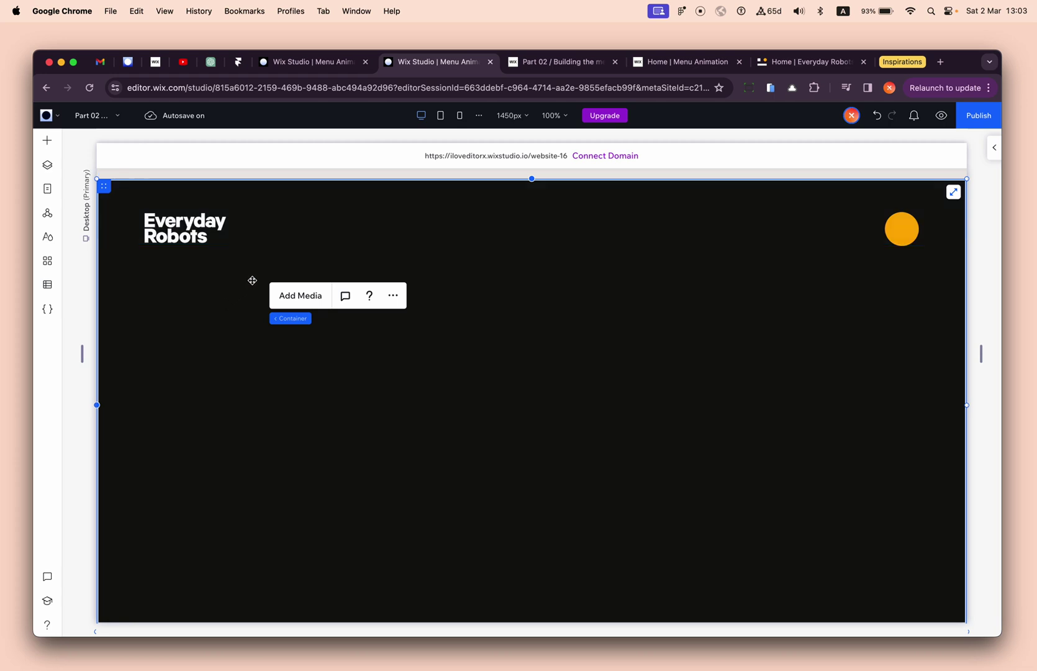
{"action": "left_click", "coordinate": [195, 289]}
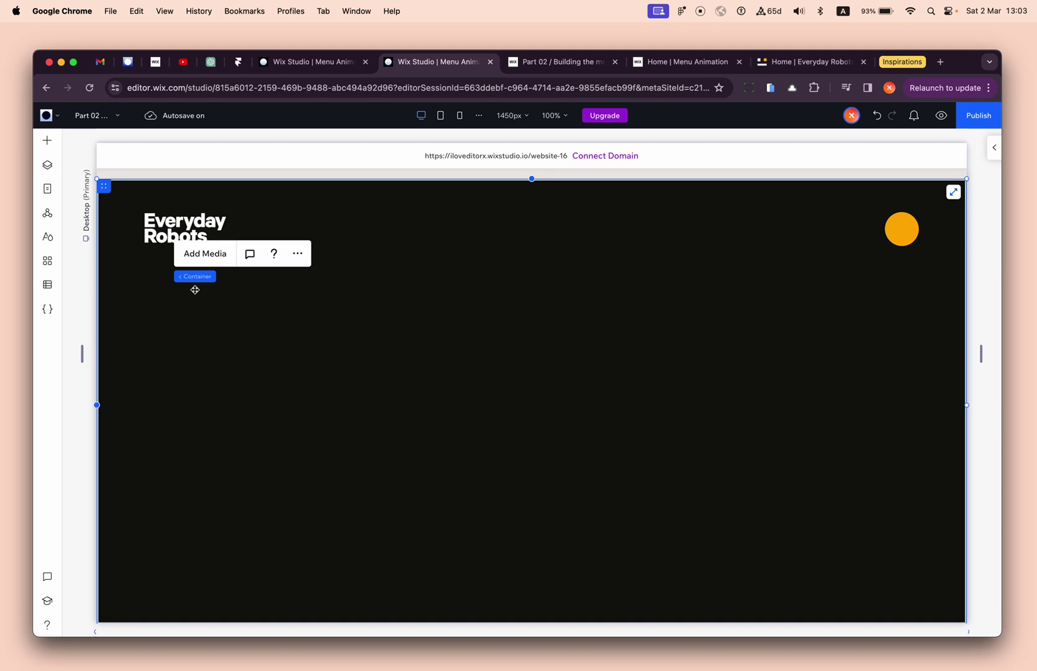
{"action": "left_click", "coordinate": [298, 255]}
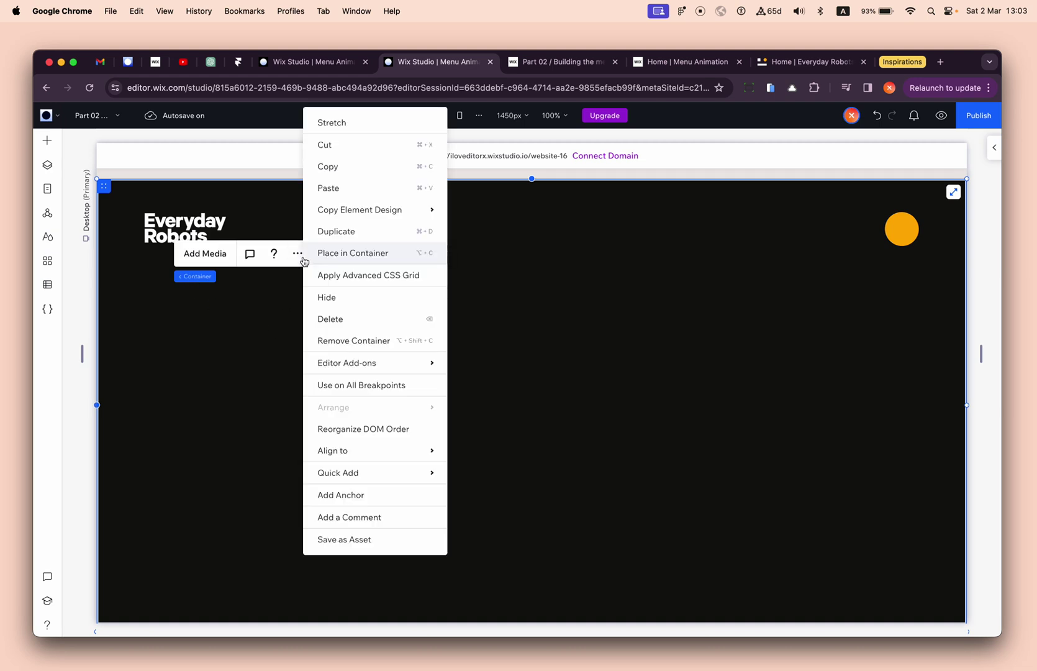
{"action": "left_click", "coordinate": [345, 277]}
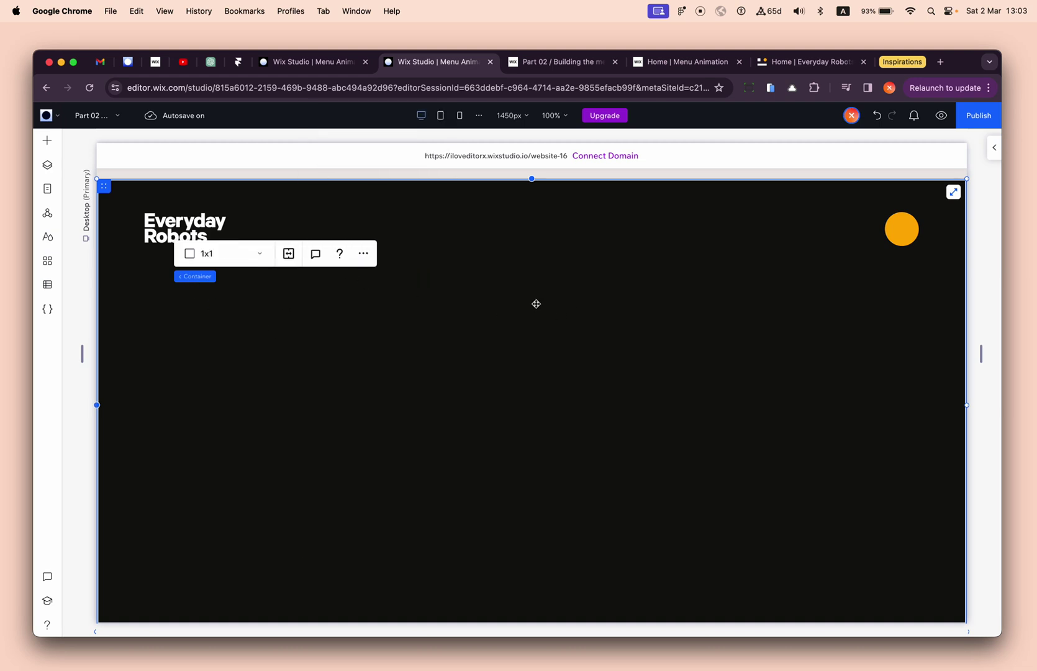
{"action": "left_click", "coordinate": [251, 254]}
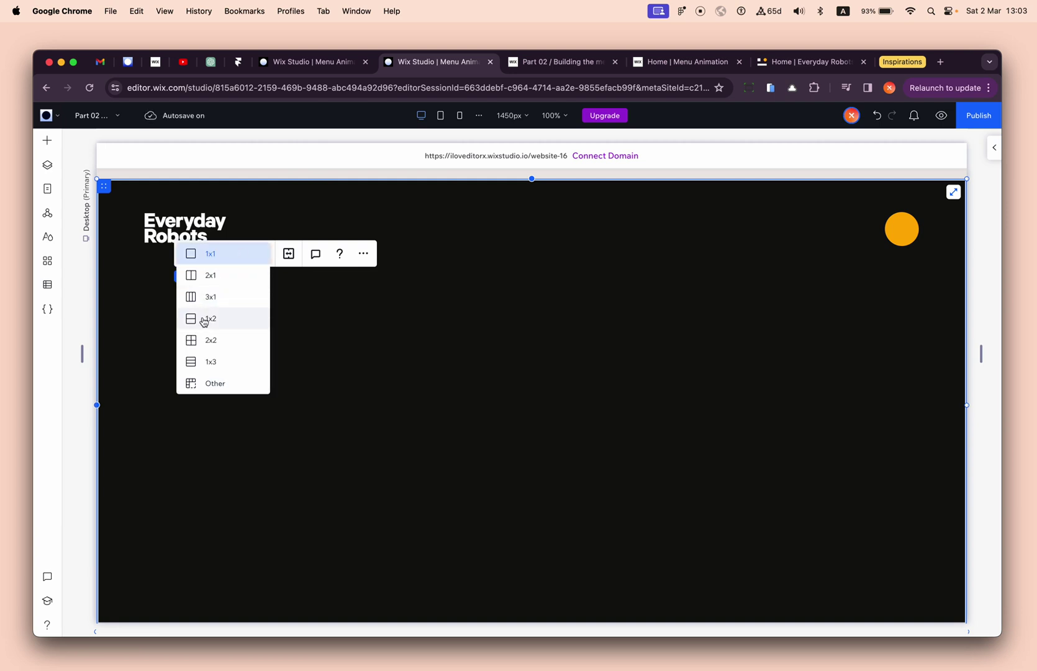
{"action": "left_click", "coordinate": [203, 318]}
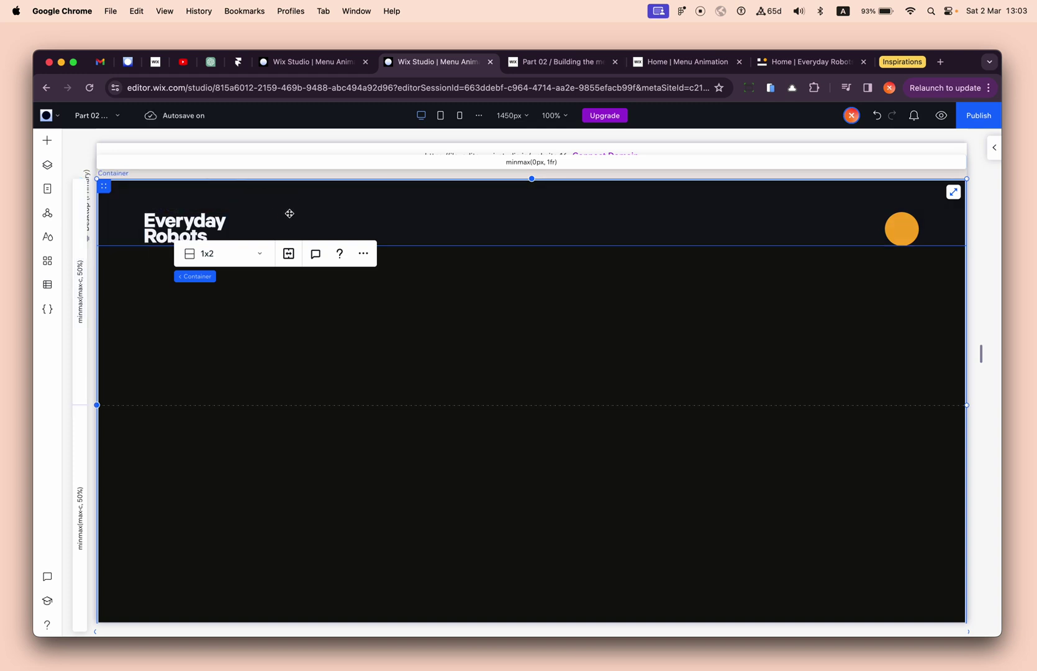
- Set the menu container's first grid row to max-content and its second row to 1 fr
{"action": "left_click", "coordinate": [80, 292]}
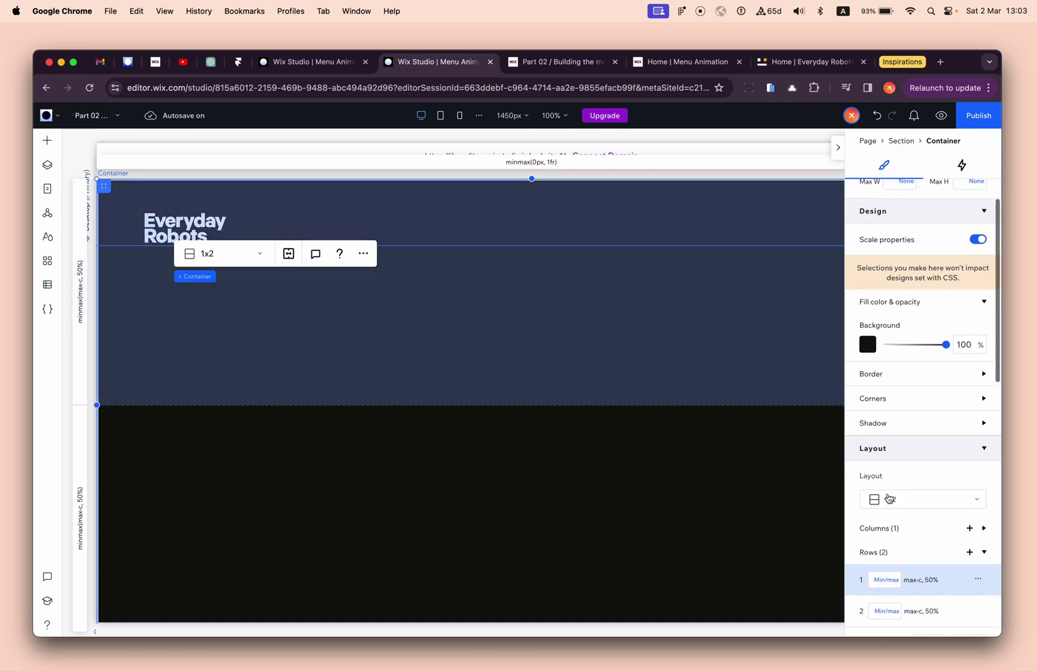
{"action": "scroll", "coordinate": [888, 497], "scroll_direction": "down", "scroll_amount": 2}
{"action": "left_click", "coordinate": [886, 511]}
{"action": "left_click", "coordinate": [914, 472]}
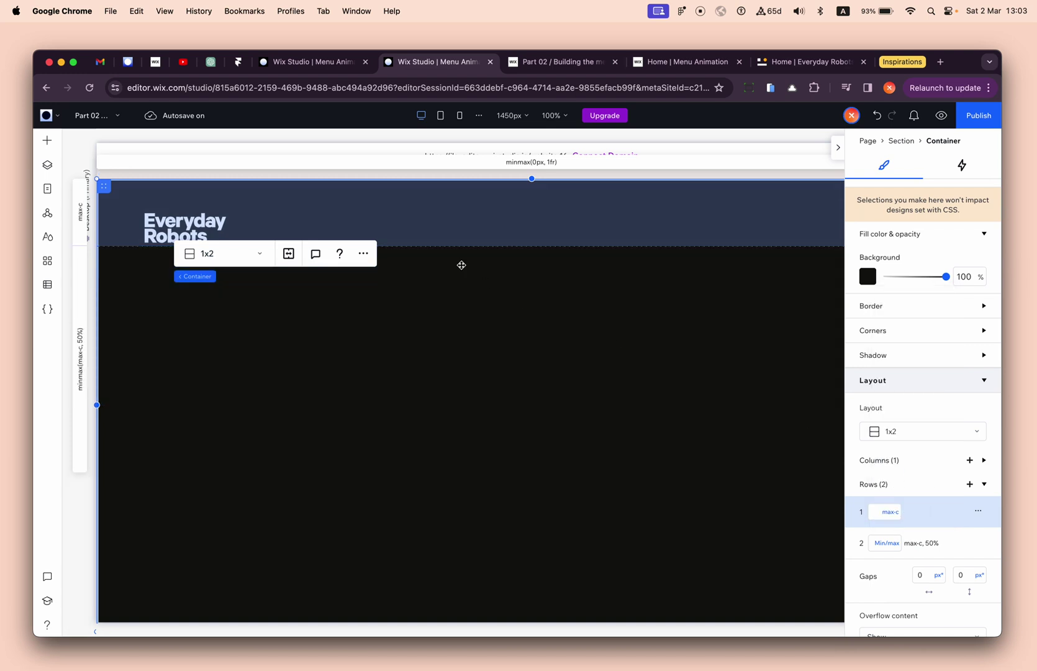
{"action": "left_click", "coordinate": [888, 544]}
{"action": "left_click", "coordinate": [917, 358]}
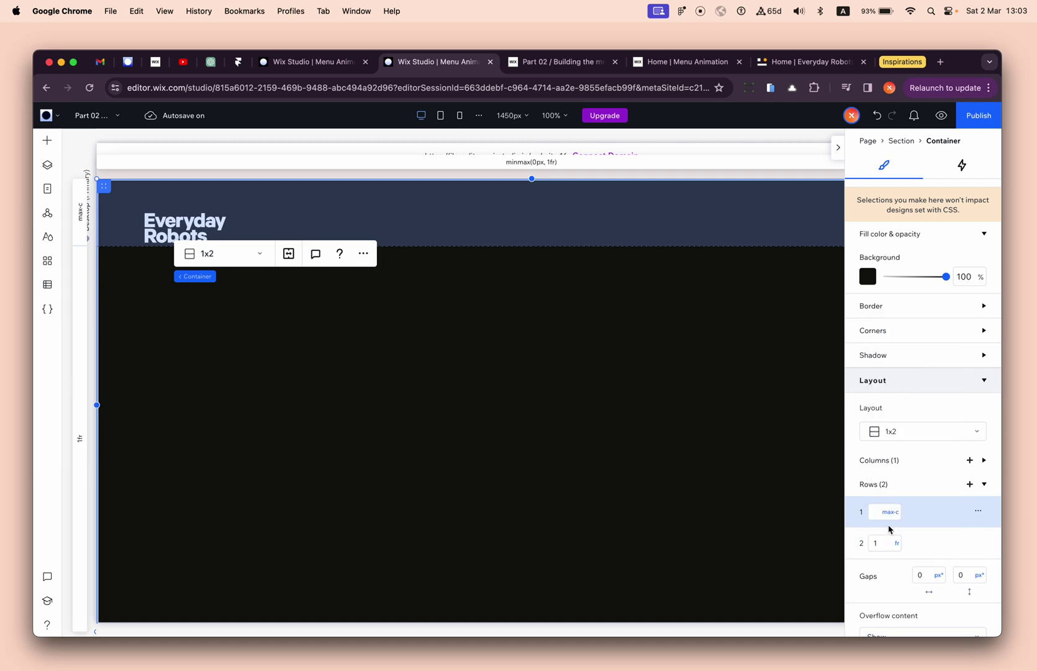
{"action": "scroll", "coordinate": [621, 507], "scroll_direction": "down", "scroll_amount": 2}
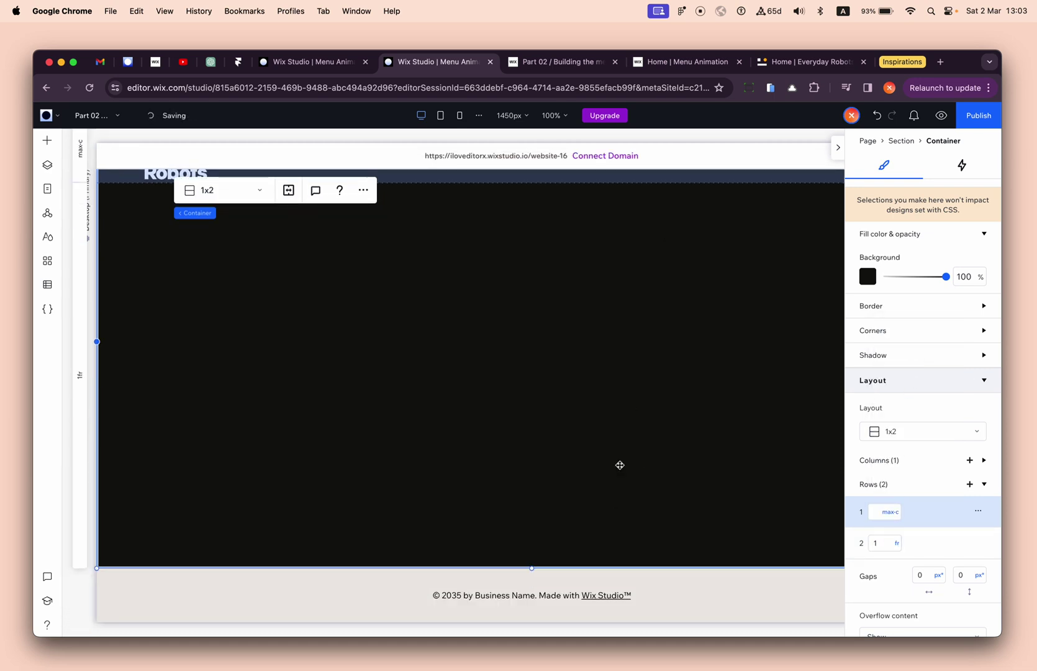
{"action": "scroll", "coordinate": [935, 429], "scroll_direction": "up", "scroll_amount": 3}
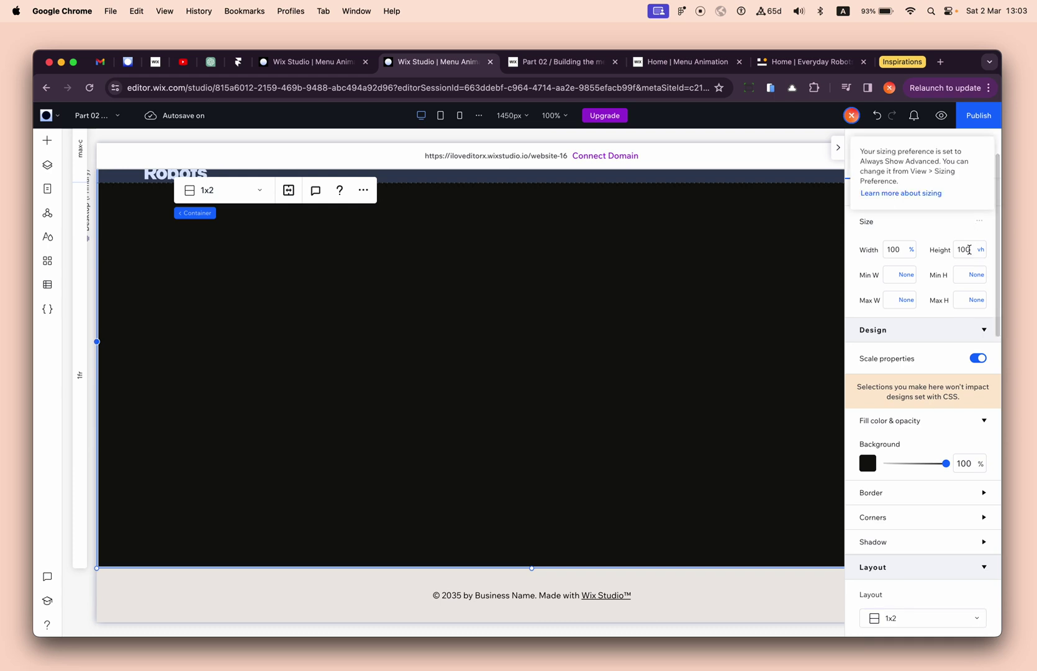
{"action": "scroll", "coordinate": [562, 315], "scroll_direction": "up", "scroll_amount": 4}
{"action": "scroll", "coordinate": [564, 315], "scroll_direction": "down", "scroll_amount": 2}
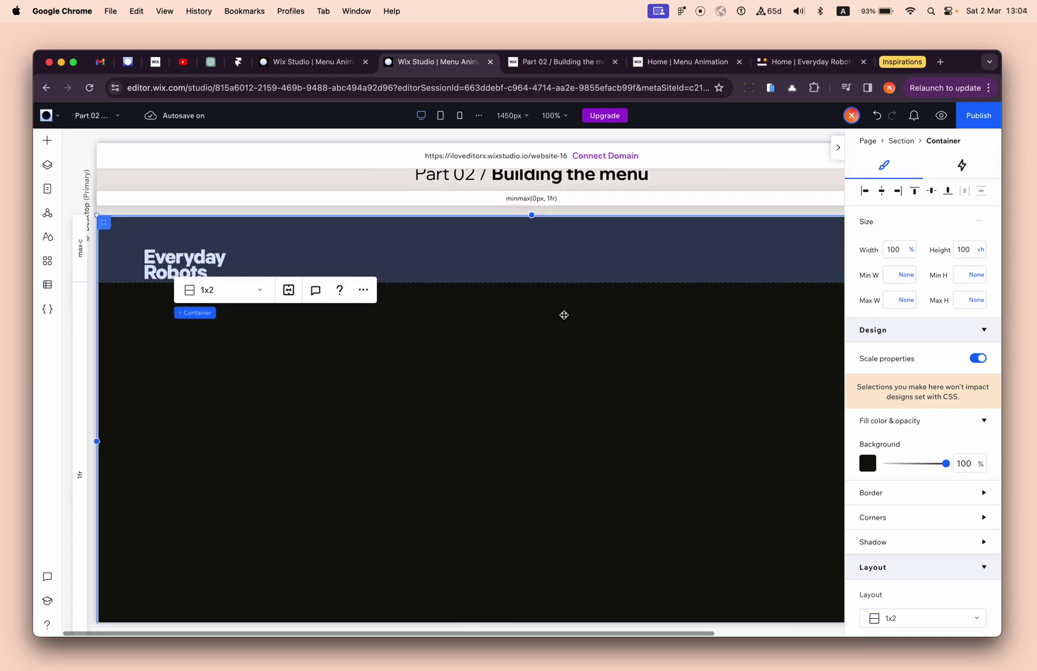
- Add a new container to the second row of the black menu container, below the logo bar
{"action": "left_click", "coordinate": [134, 197]}
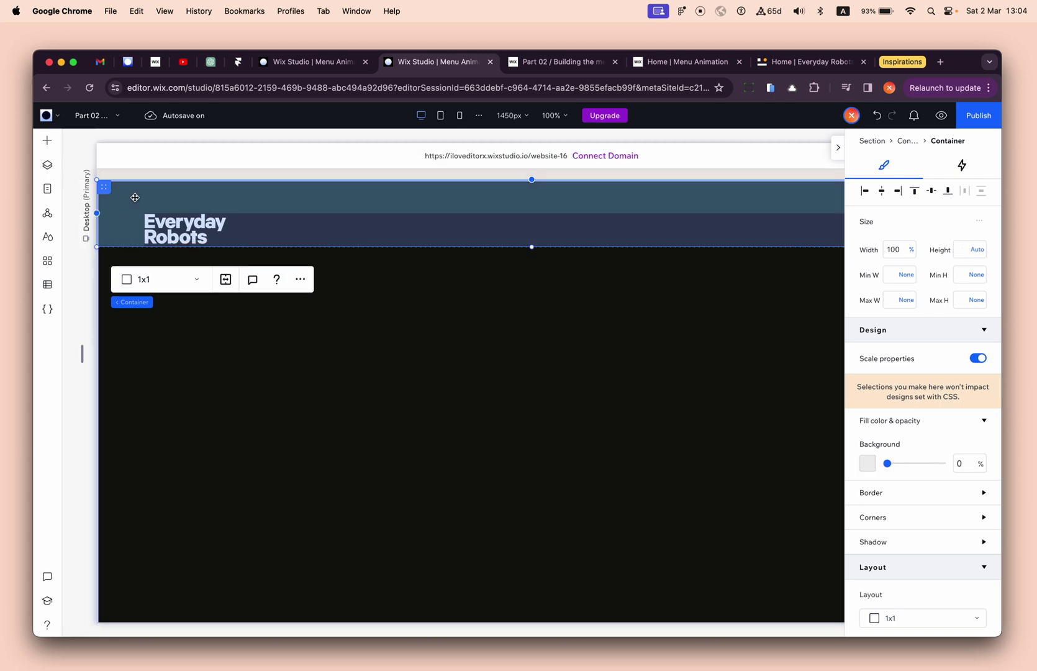
{"action": "left_click", "coordinate": [47, 141]}
{"action": "left_click", "coordinate": [122, 154]}
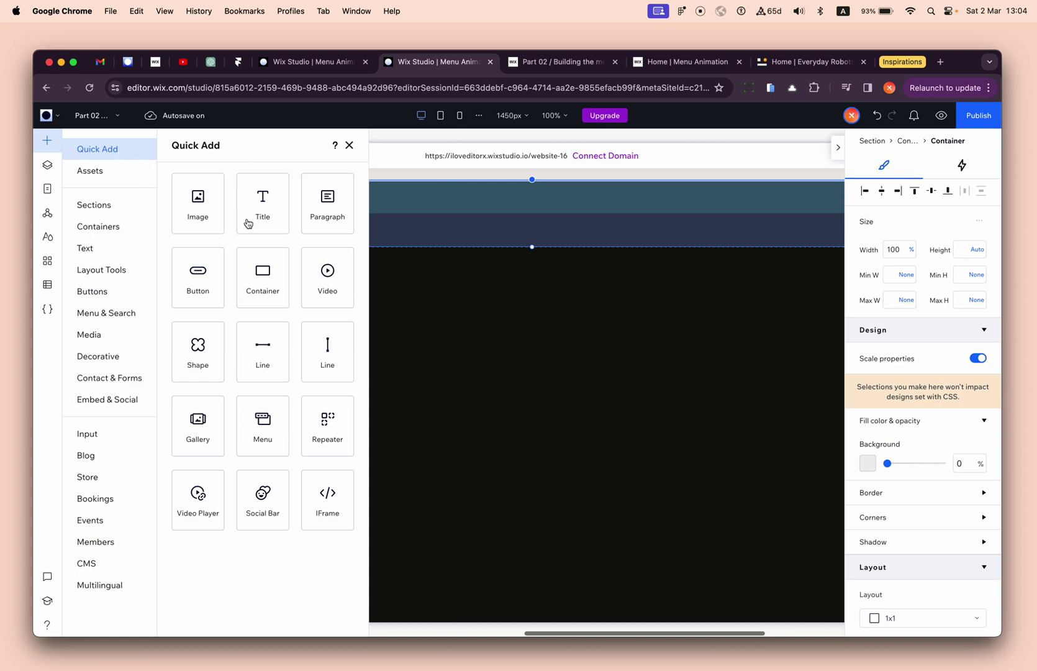
{"action": "left_click_drag", "start_coordinate": [261, 275], "coordinate": [530, 364]}
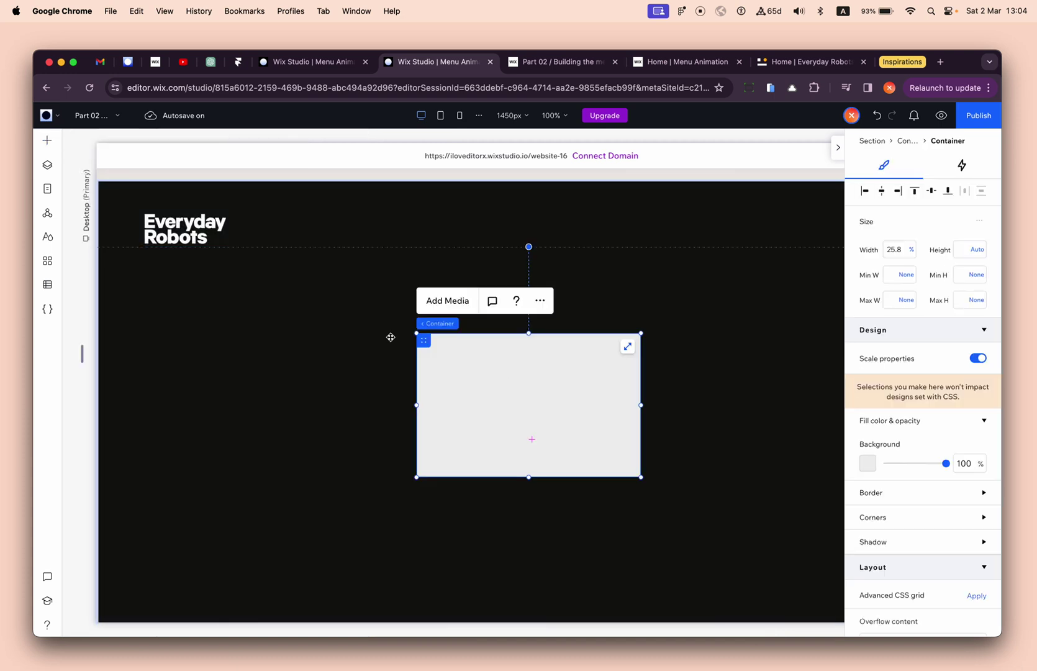
- Rename the new container's layer as Menu Content Wrapper
{"action": "left_click", "coordinate": [47, 164]}
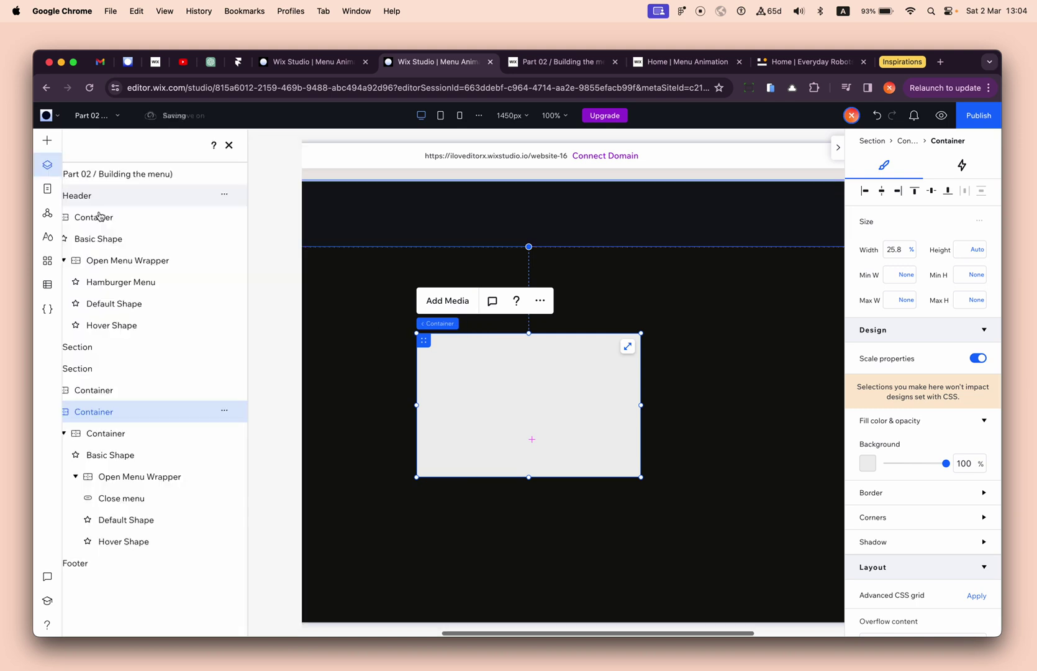
{"action": "double_click", "coordinate": [140, 414]}
{"action": "type", "text": "Menu"}
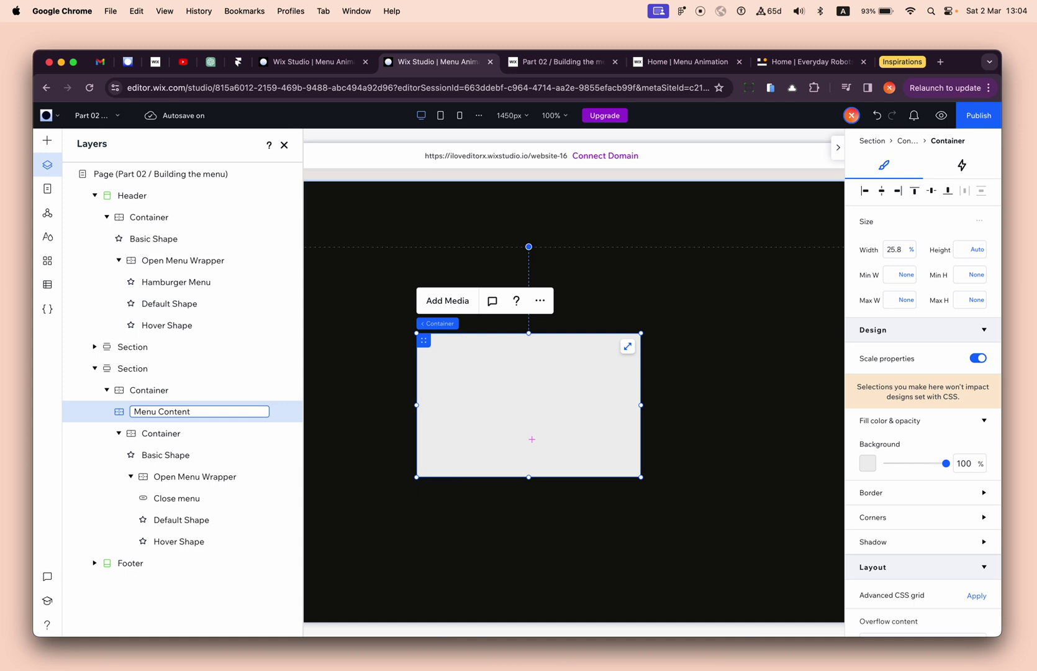
{"action": "key", "text": "Return"}
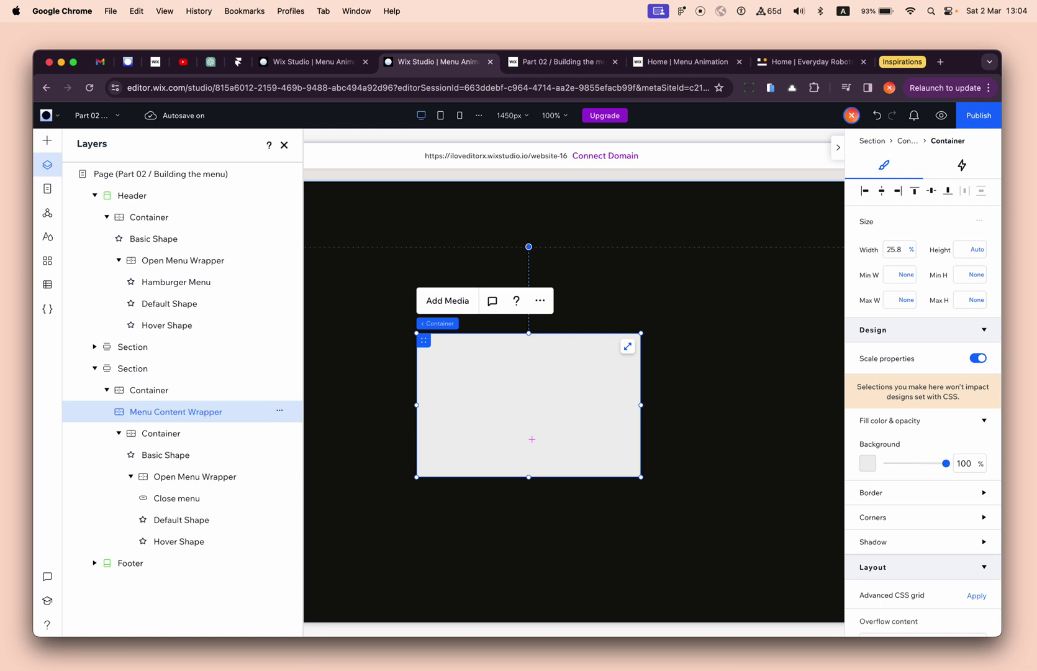
- Stretch the Menu Content Wrapper to fill its grid cell and set its background opacity to 0%
{"action": "left_click", "coordinate": [628, 348]}
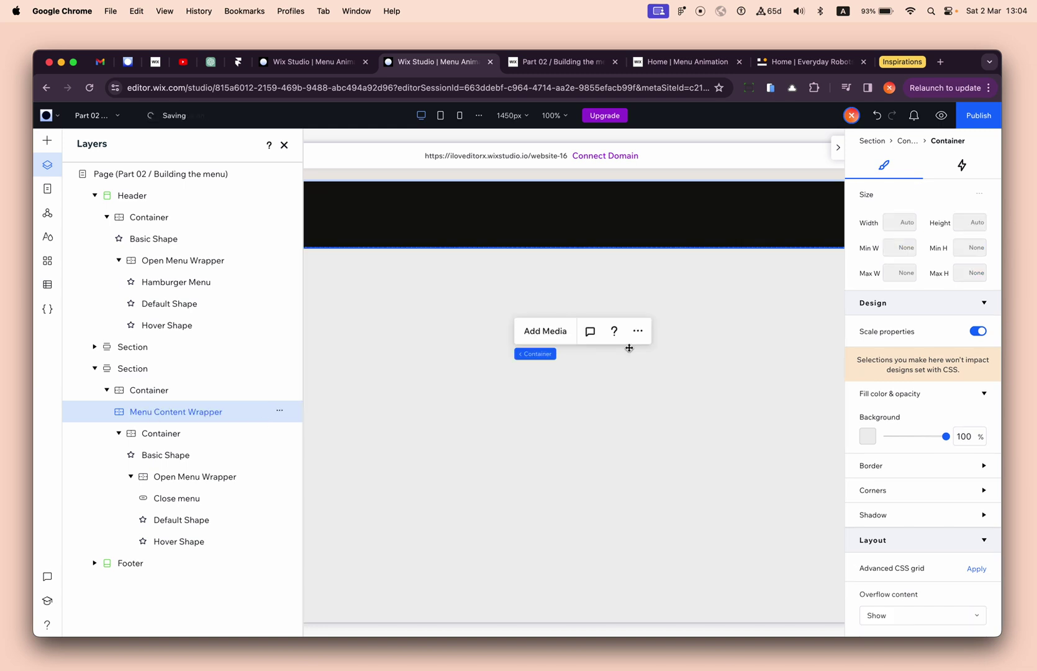
{"action": "left_click", "coordinate": [284, 144]}
{"action": "left_click", "coordinate": [955, 439]}
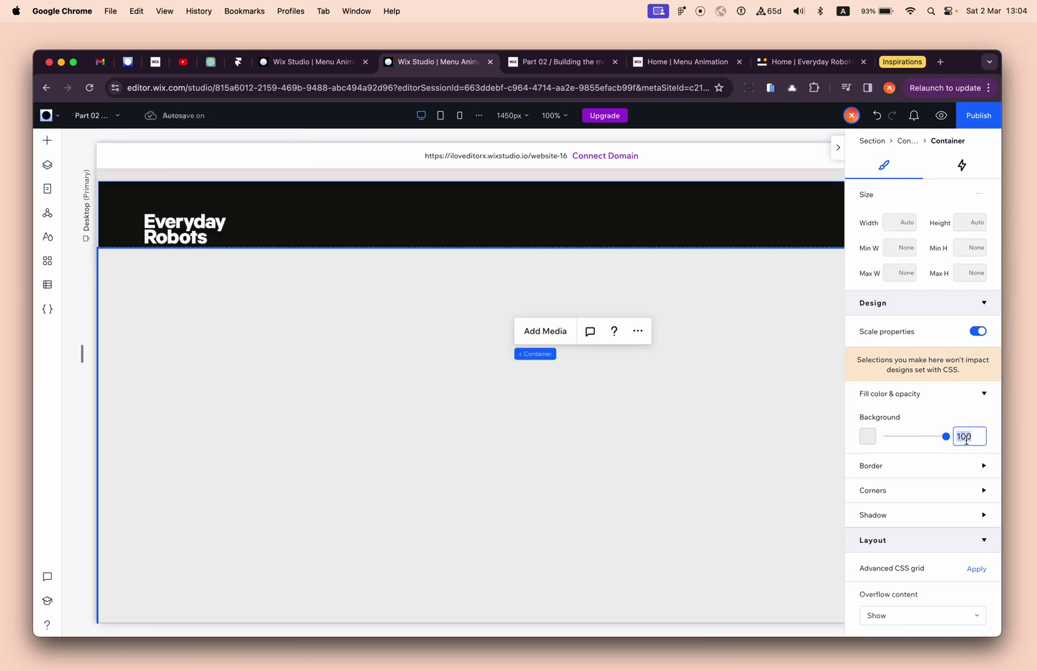
{"action": "type", "text": "0"}
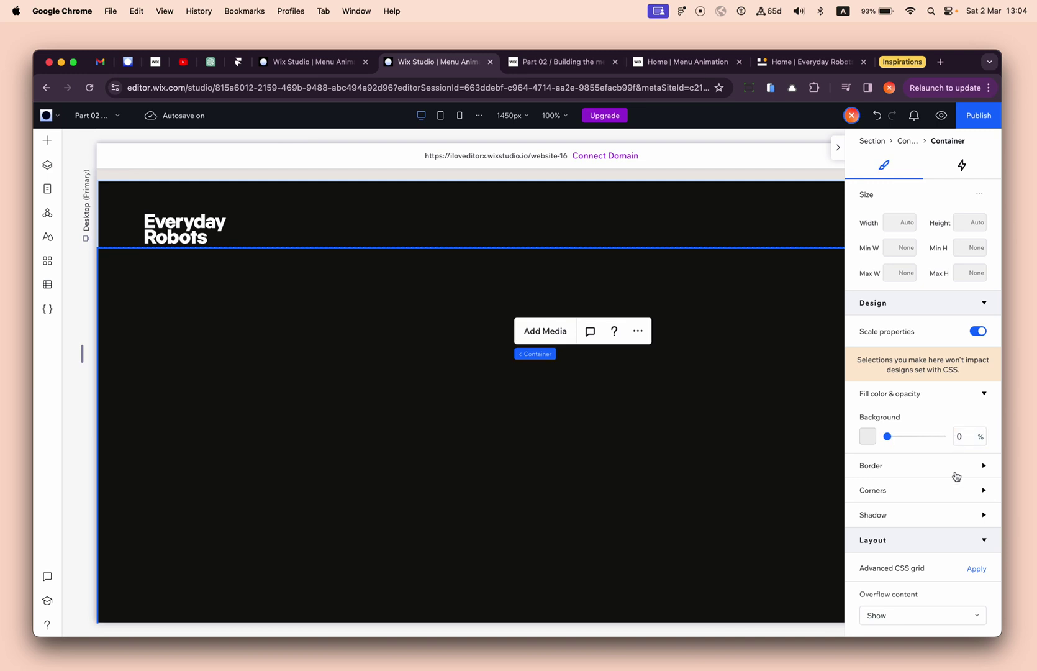
- Set the Menu Content Wrapper's left and right padding to 80 px each
{"action": "scroll", "coordinate": [957, 474], "scroll_direction": "down", "scroll_amount": 5}
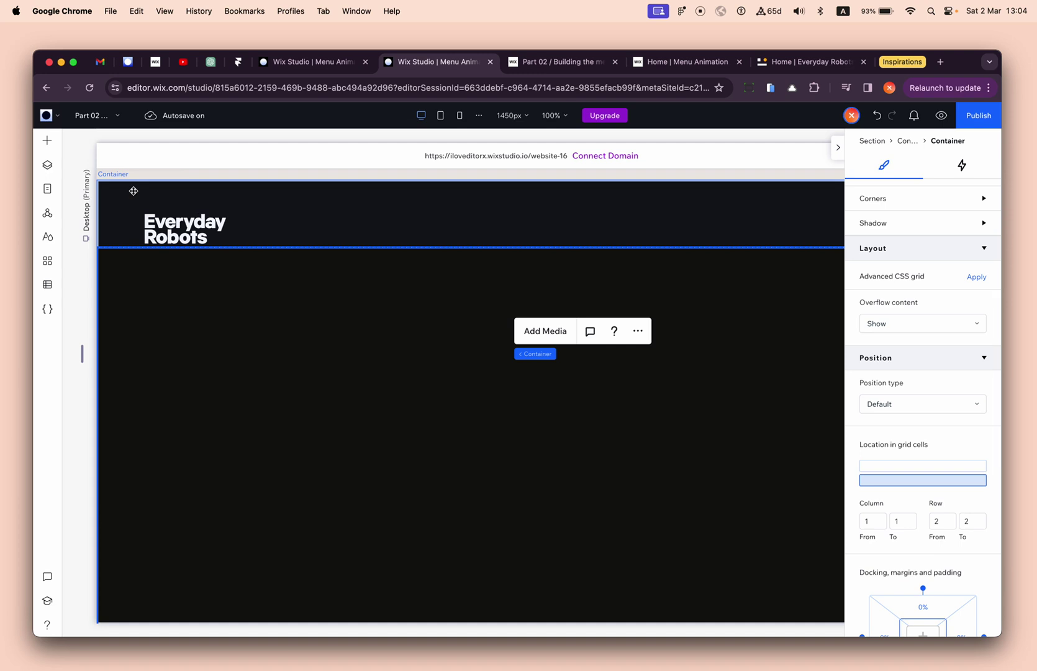
{"action": "left_click", "coordinate": [196, 194]}
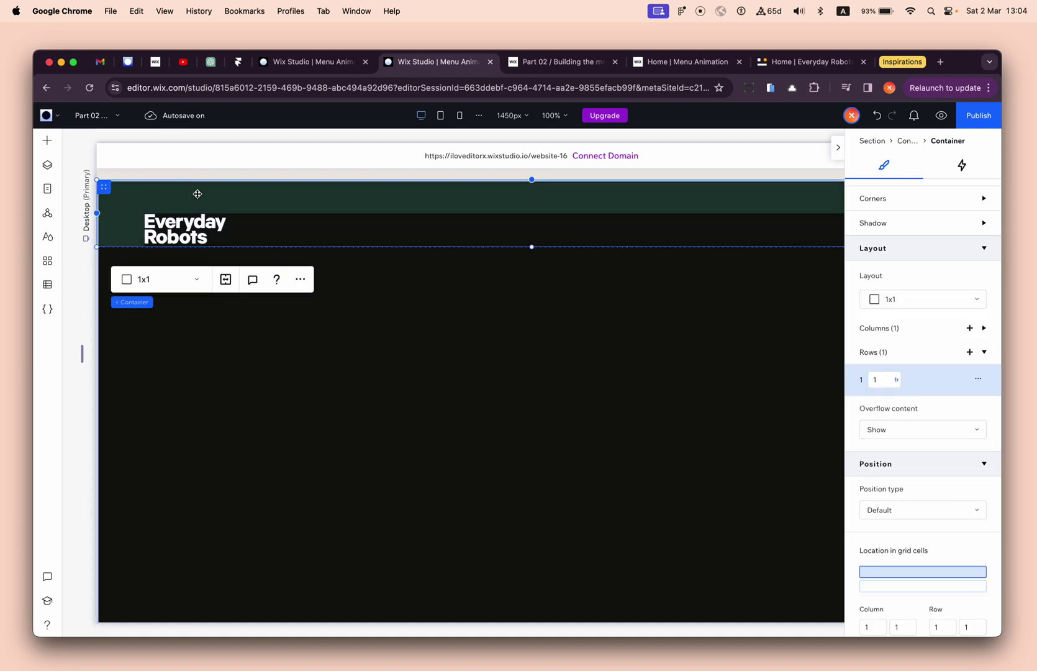
{"action": "left_click", "coordinate": [404, 262]}
{"action": "scroll", "coordinate": [900, 534], "scroll_direction": "down", "scroll_amount": 5}
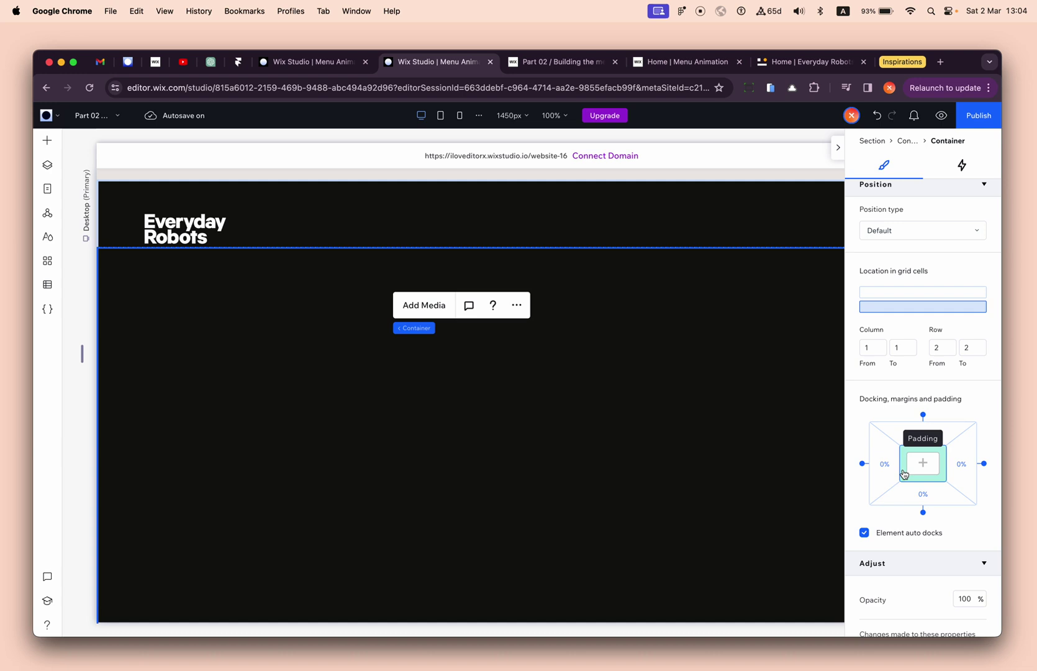
{"action": "left_click", "coordinate": [903, 474]}
{"action": "type", "text": "80px"}
{"action": "key", "text": "Return"}
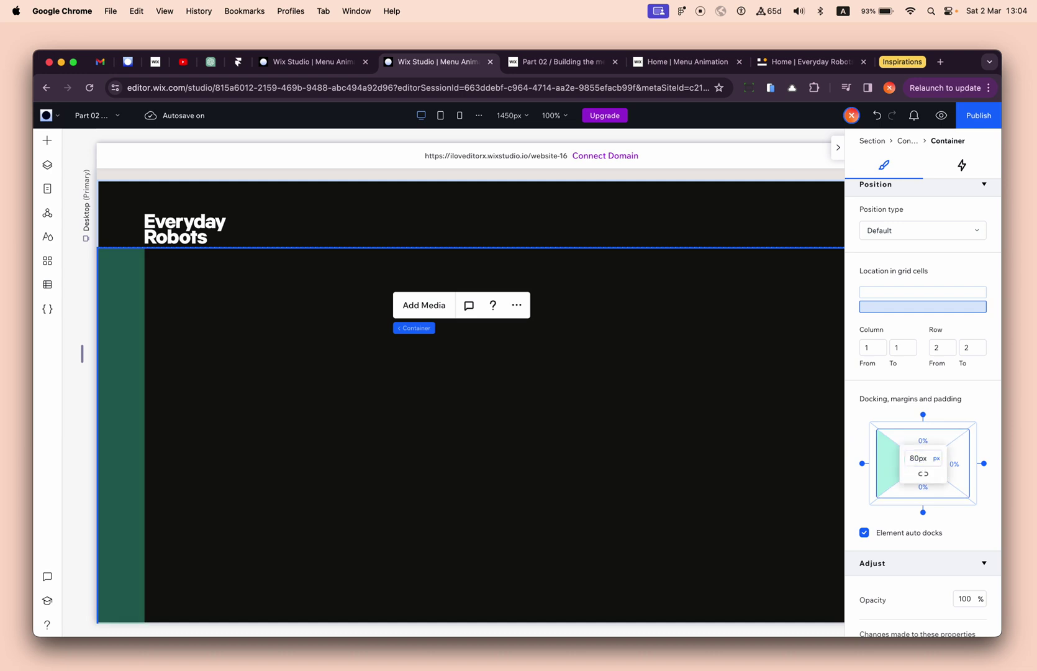
{"action": "left_click", "coordinate": [960, 464]}
{"action": "type", "text": "80"}
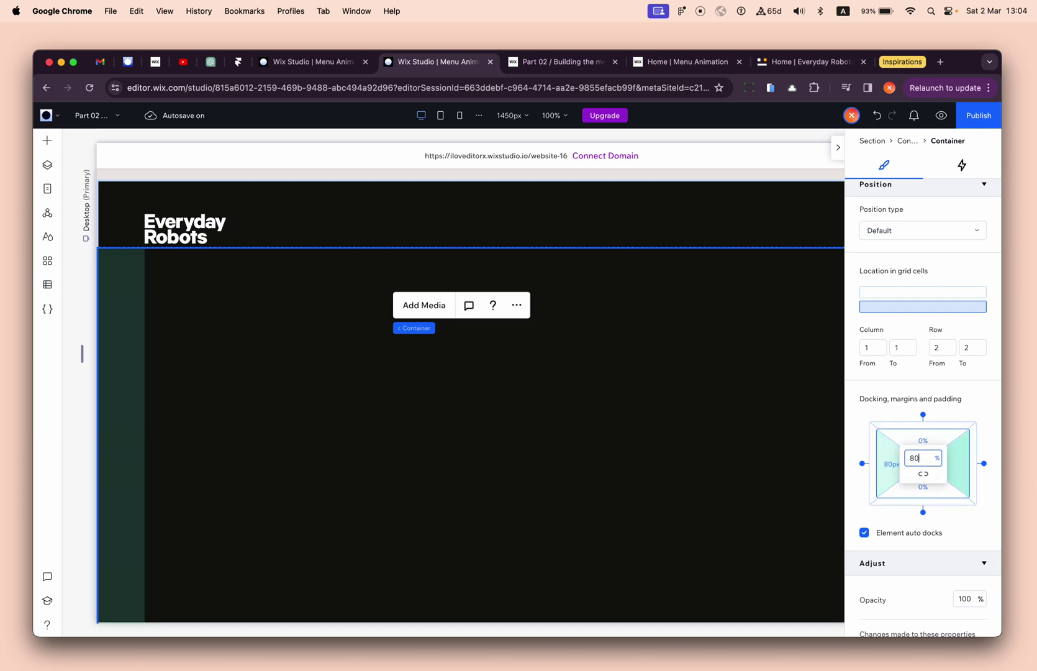
{"action": "type", "text": "px"}
{"action": "key", "text": "Return"}
- Set the Menu Content Wrapper's bottom padding to 56 px
{"action": "scroll", "coordinate": [754, 426], "scroll_direction": "down", "scroll_amount": 2}
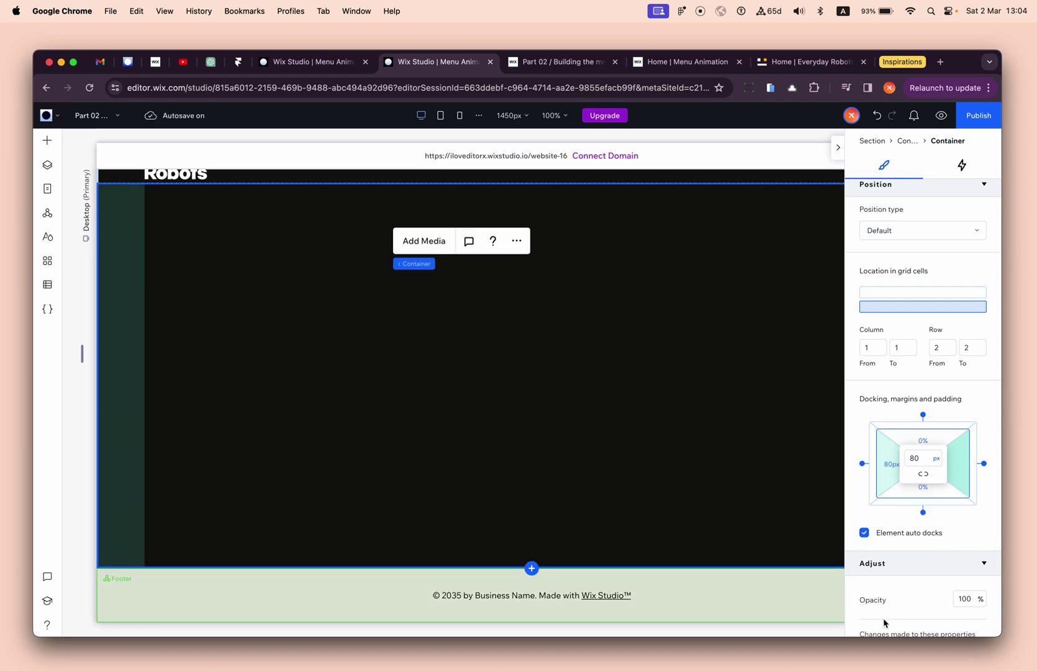
{"action": "left_click", "coordinate": [931, 494]}
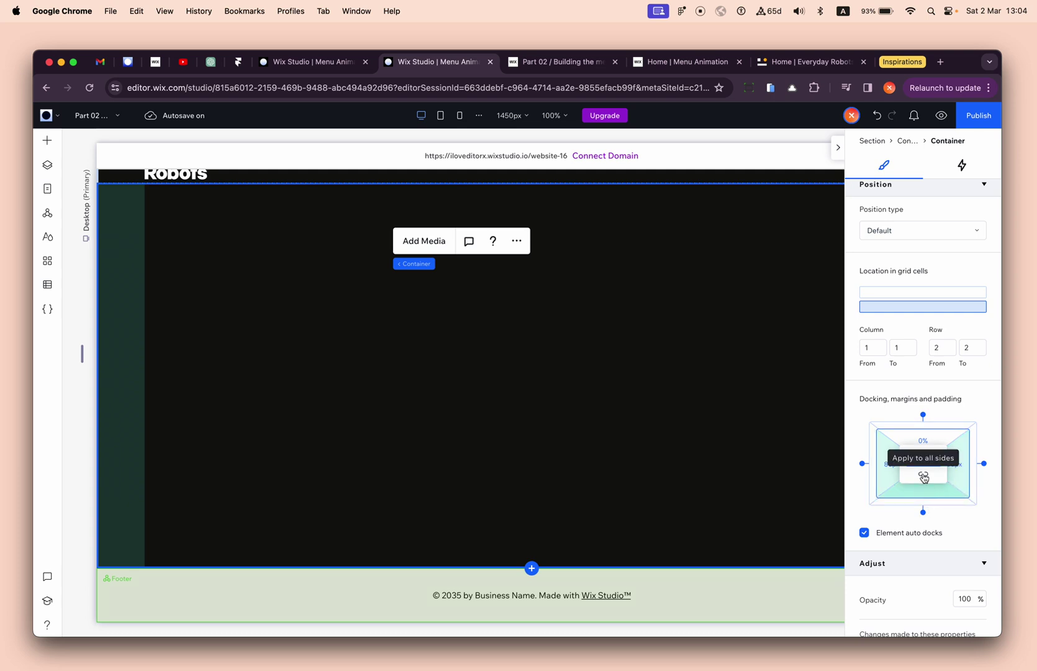
{"action": "type", "text": "56"}
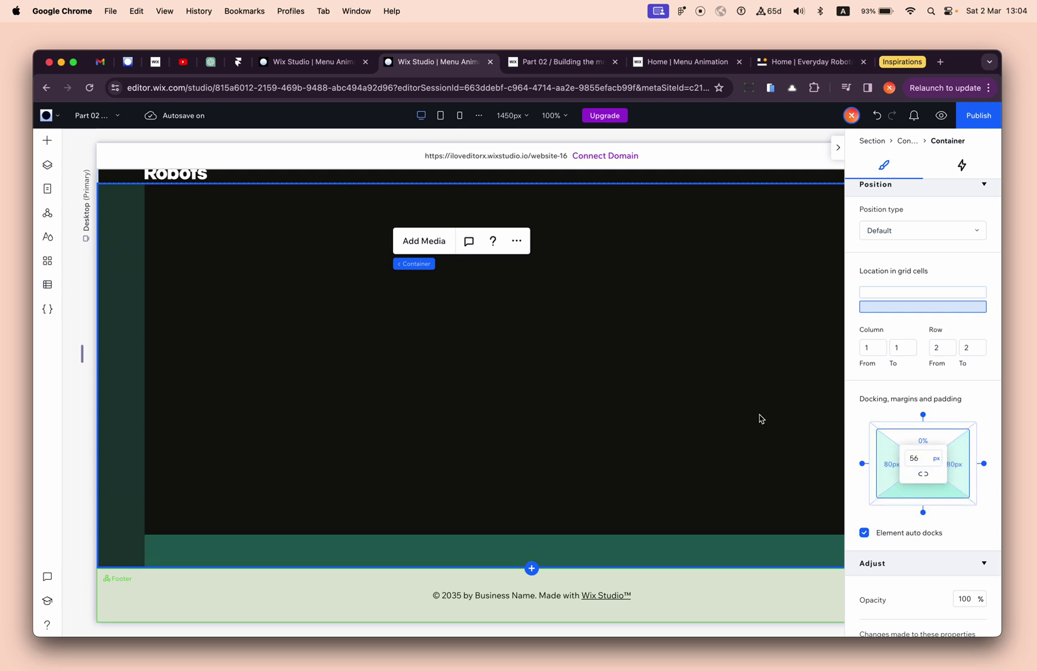
- Set the vertical gap between the black menu container's two grid rows to 56 px
{"action": "scroll", "coordinate": [729, 414], "scroll_direction": "up", "scroll_amount": 2}
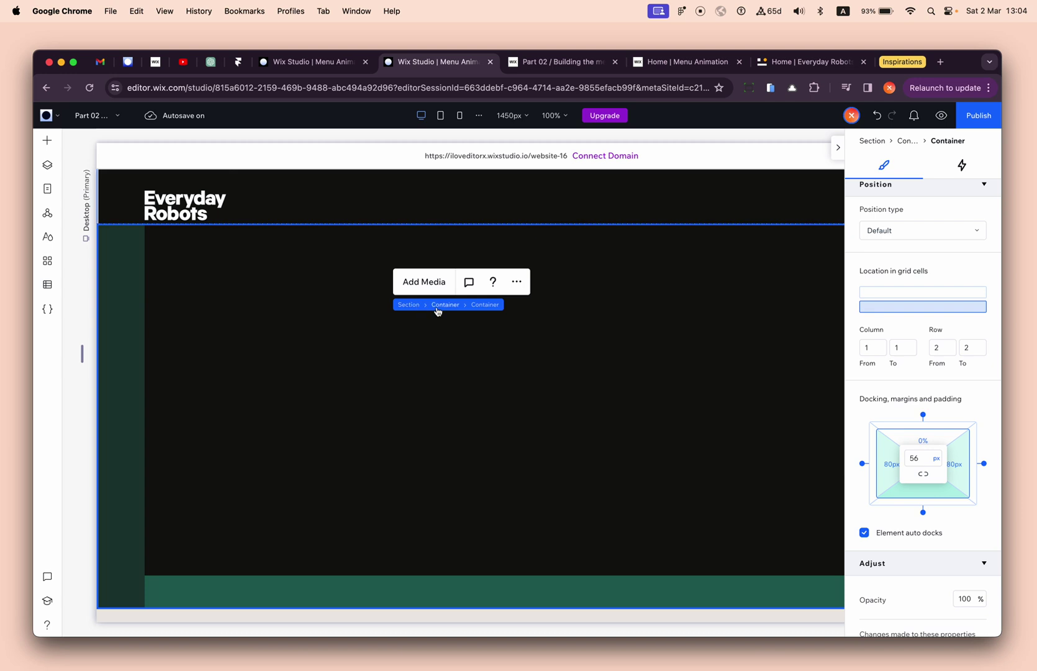
{"action": "left_click", "coordinate": [438, 312]}
{"action": "scroll", "coordinate": [958, 385], "scroll_direction": "up", "scroll_amount": 3}
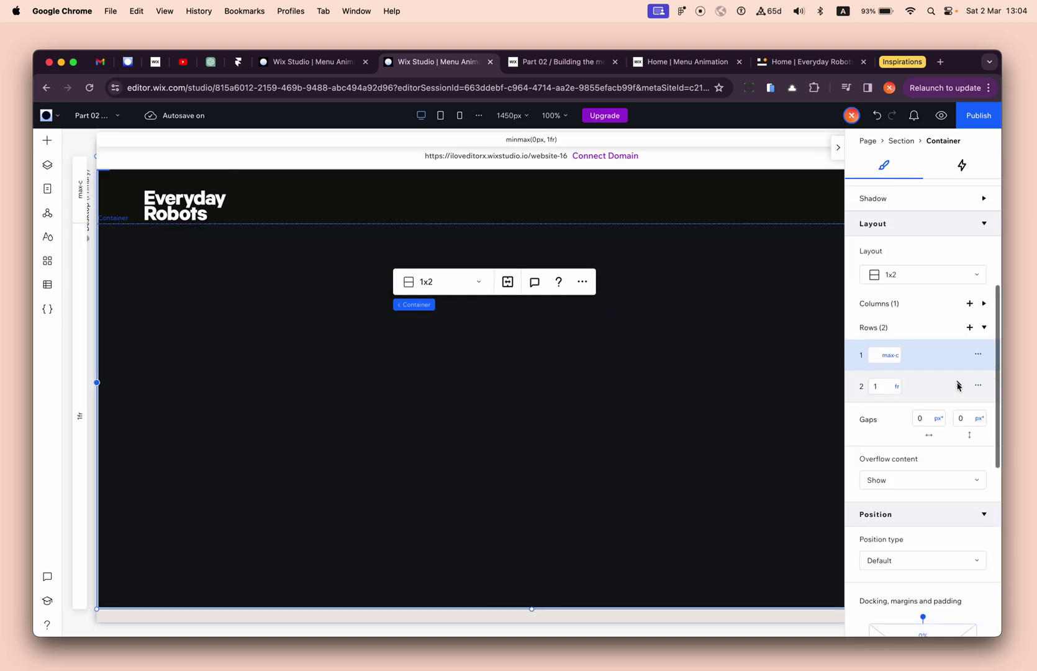
{"action": "left_click", "coordinate": [968, 418]}
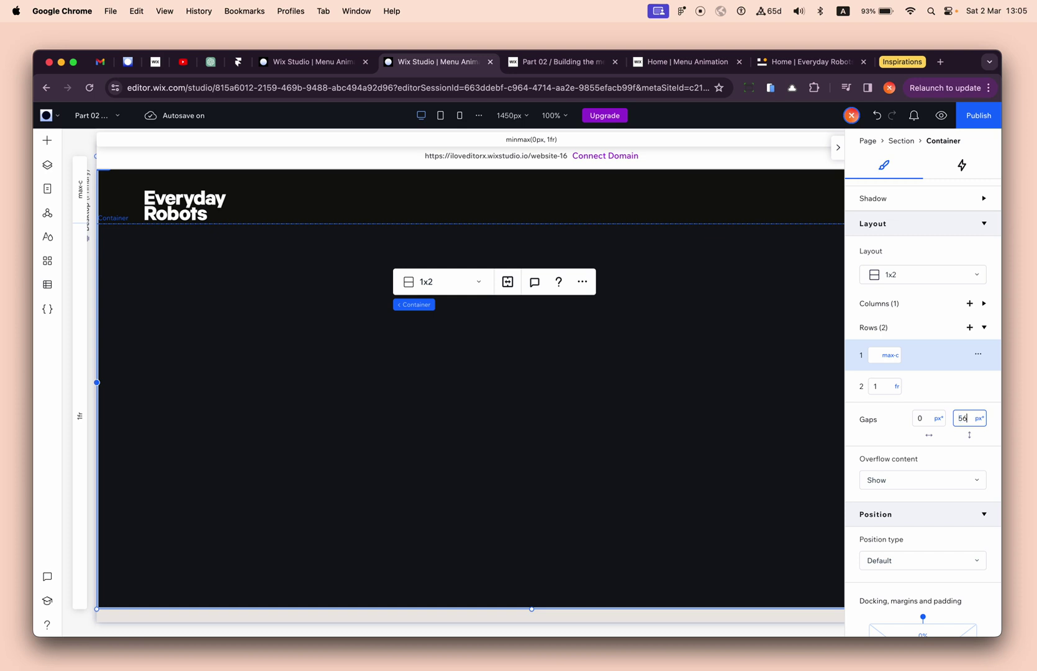
{"action": "key", "text": "Return"}
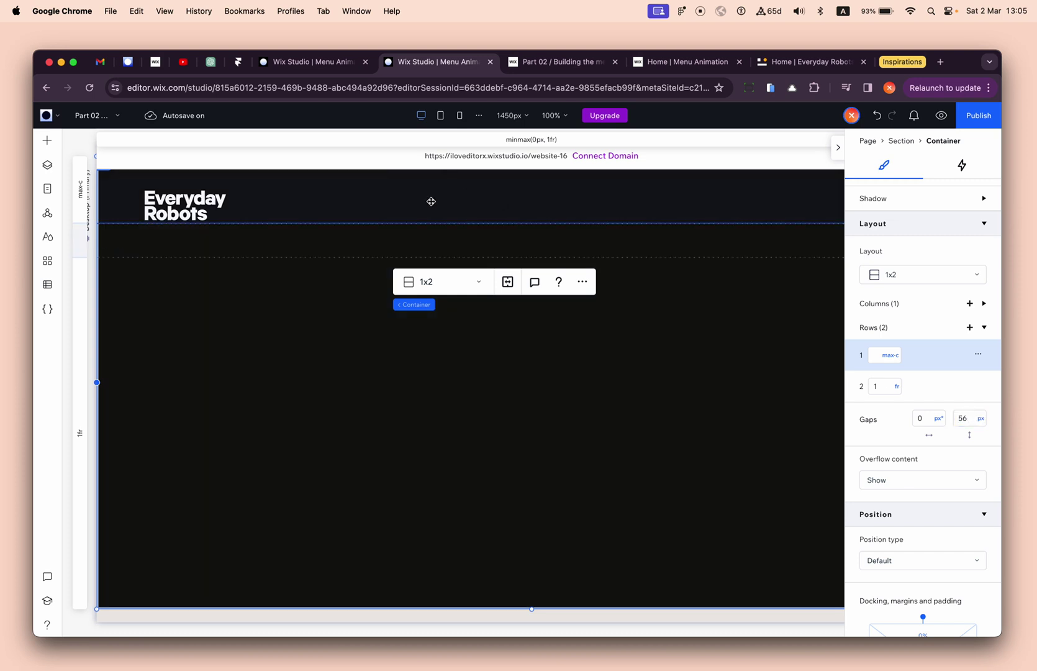
- Check the Menu Content Wrapper's placement across the page, then switch to the Everyday Robots site to examine its menu's column layout
{"action": "left_click", "coordinate": [289, 240]}
{"action": "left_click", "coordinate": [257, 354]}
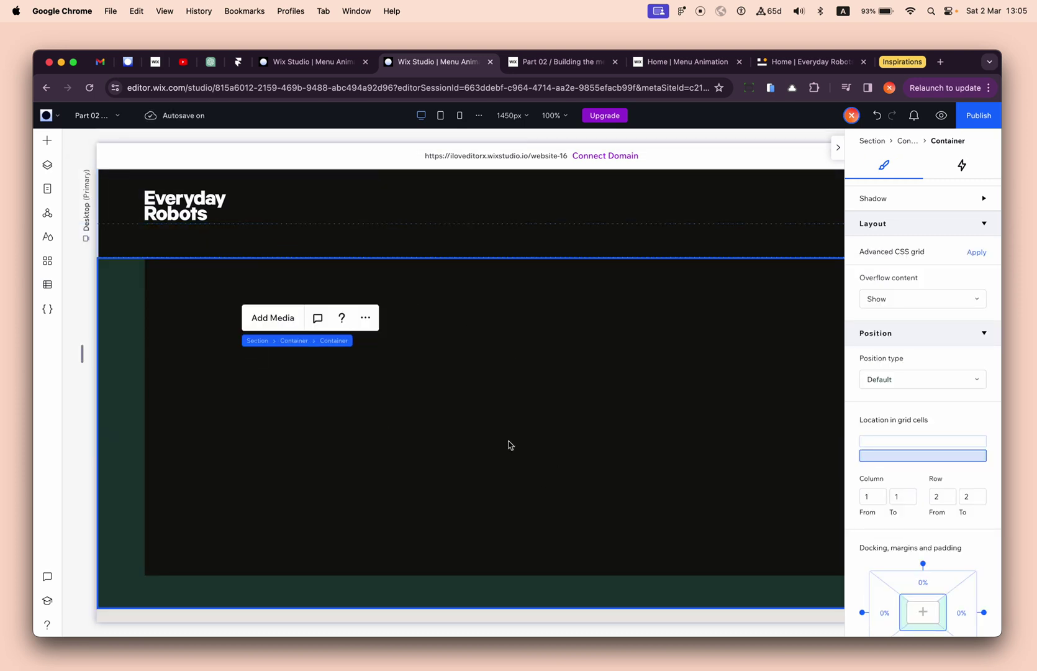
{"action": "scroll", "coordinate": [571, 317], "scroll_direction": "right", "scroll_amount": 5}
{"action": "scroll", "coordinate": [552, 320], "scroll_direction": "left", "scroll_amount": 6}
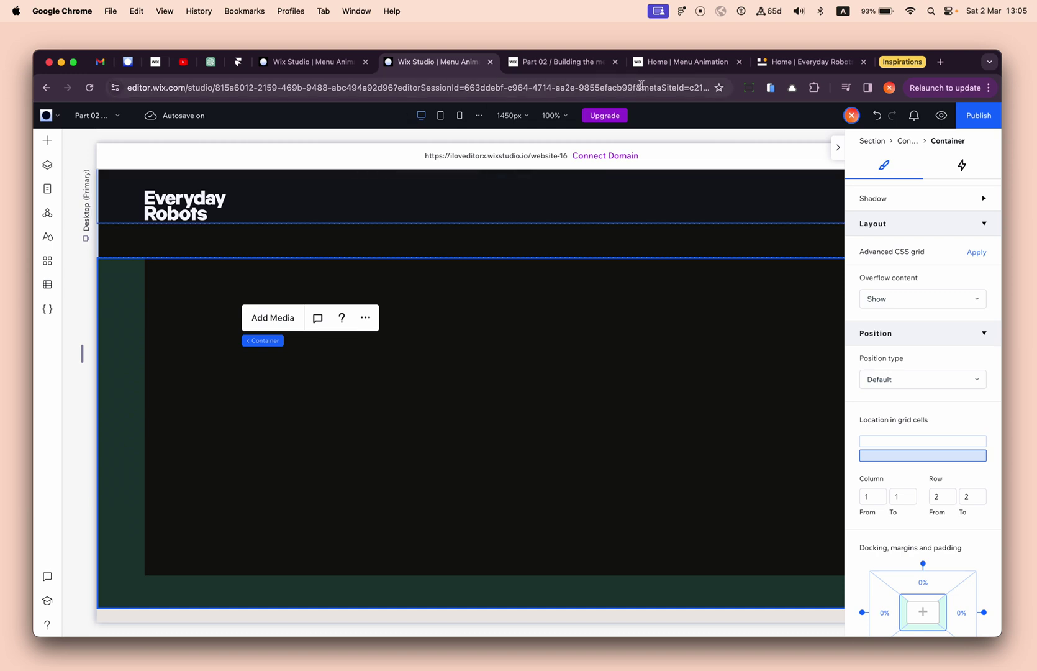
{"action": "left_click", "coordinate": [807, 70]}
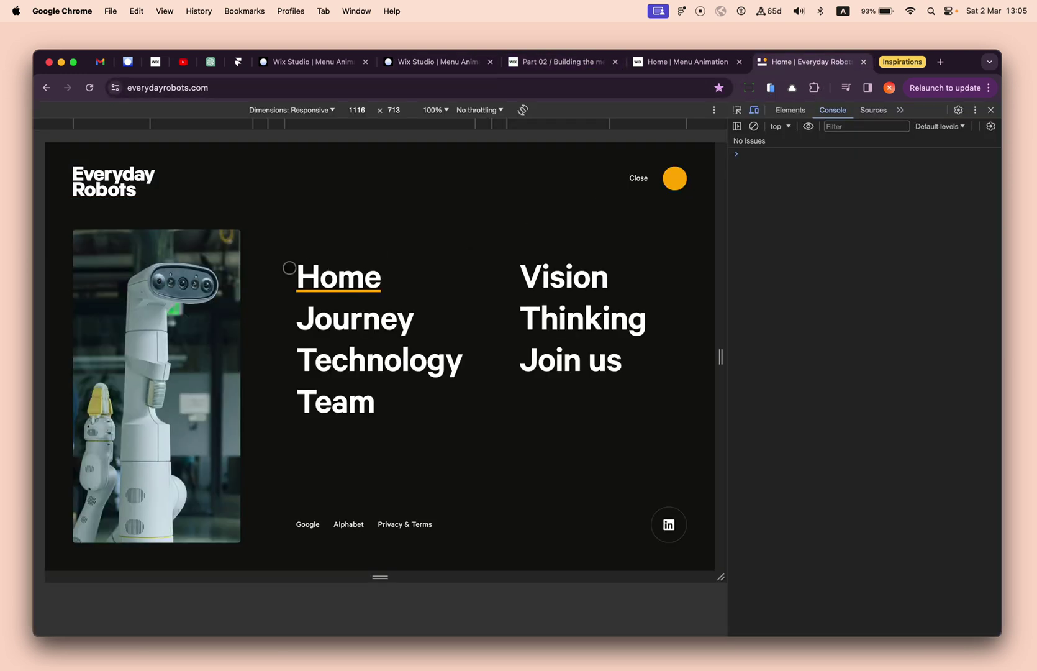
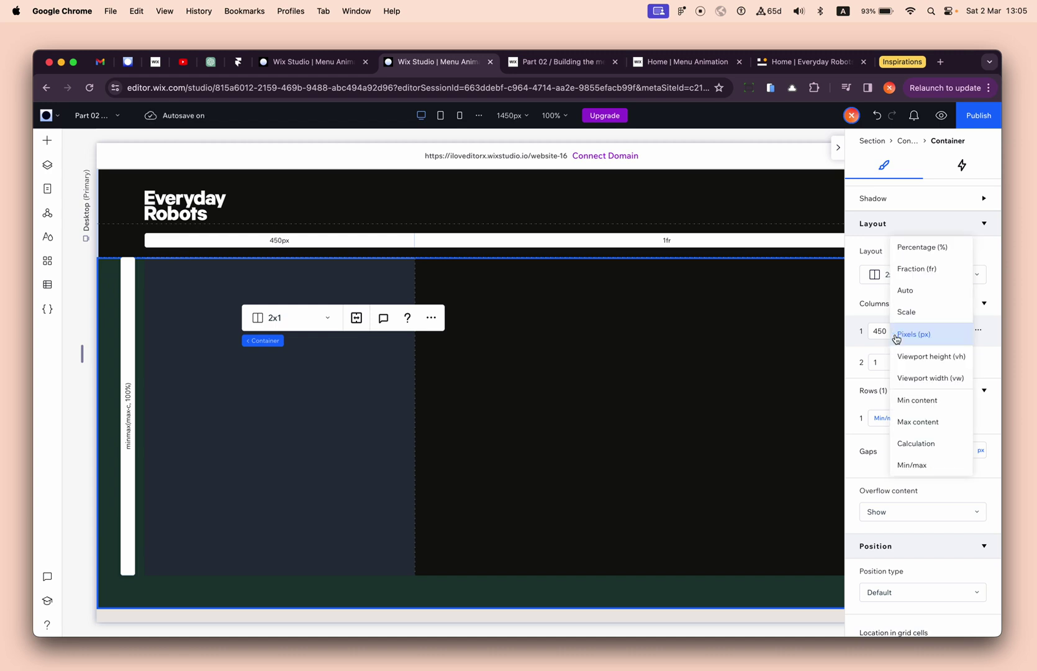
- Change the first column of the Menu Content Wrapper's 2x1 grid to a percentage width of 35%
{"action": "left_click", "coordinate": [922, 247]}
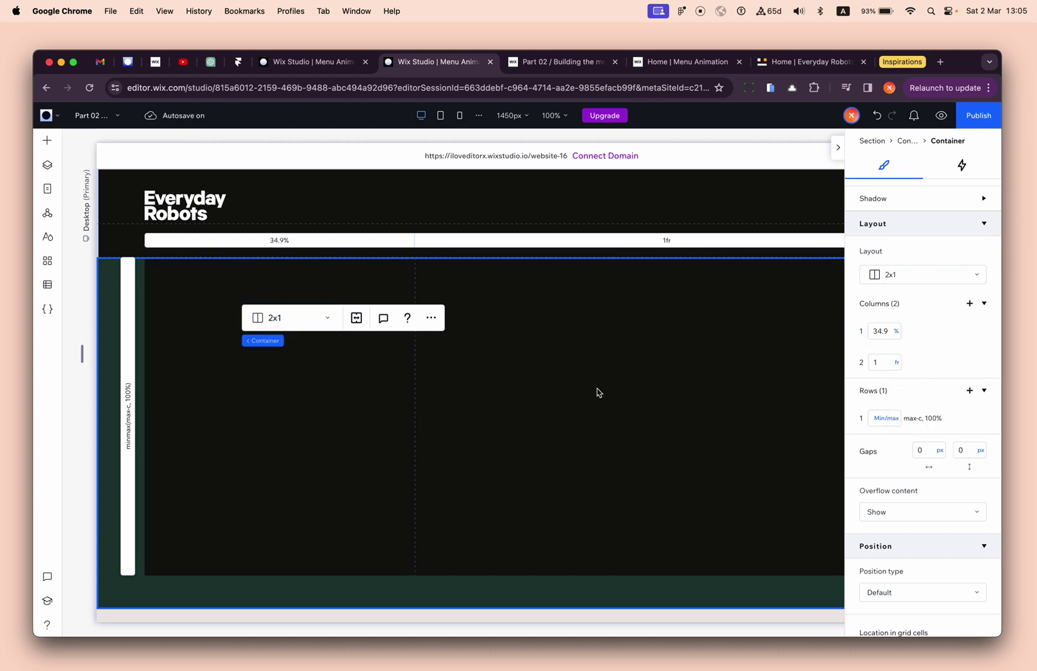
{"action": "left_click", "coordinate": [880, 331]}
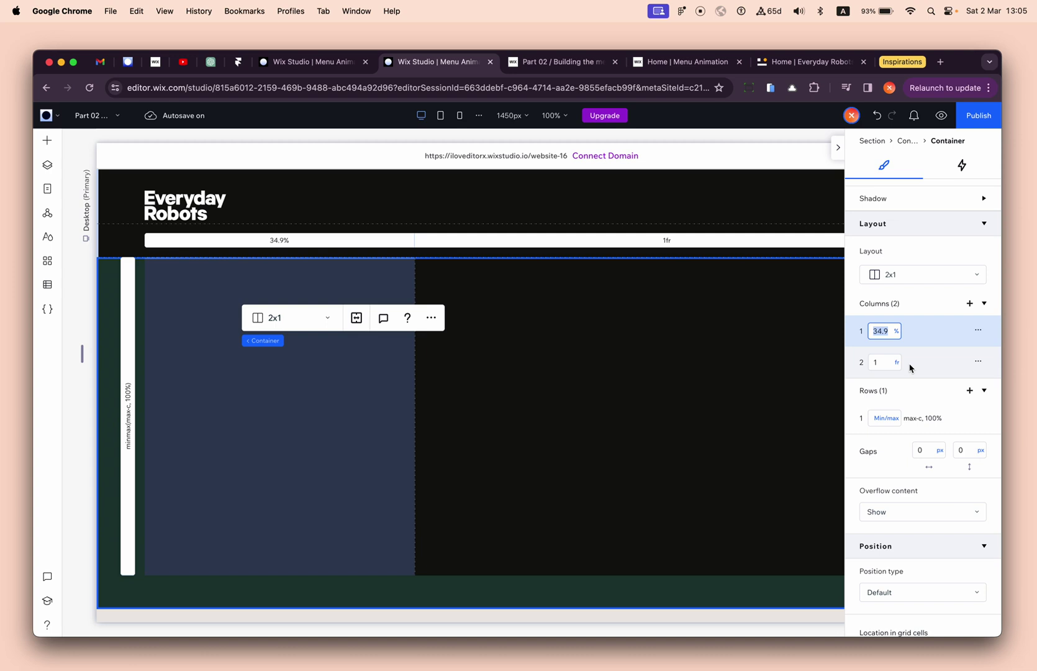
{"action": "type", "text": "35"}
{"action": "key", "text": "Return"}
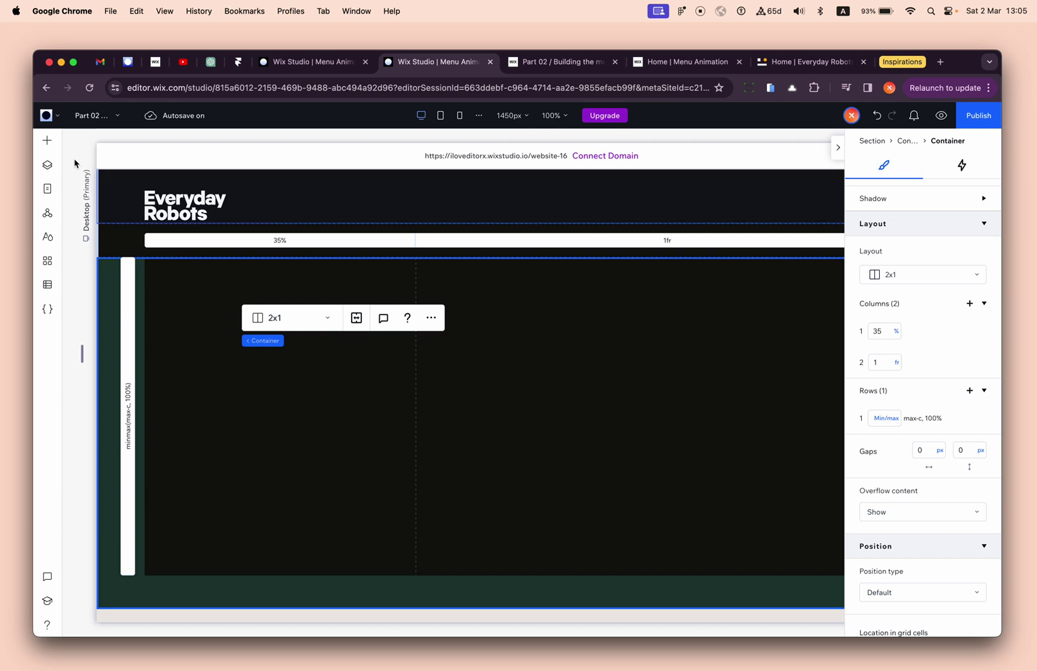
- Add a video box to the Menu Content Wrapper's first column and stretch it to fill the cell
{"action": "left_click", "coordinate": [48, 140]}
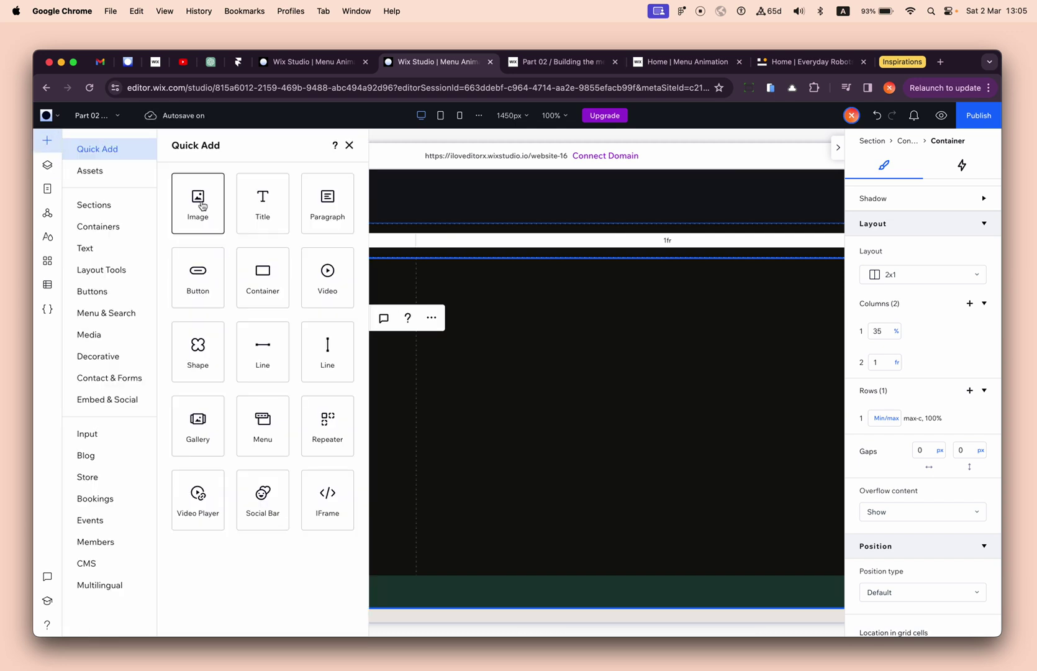
{"action": "left_click_drag", "start_coordinate": [324, 286], "coordinate": [289, 349]}
{"action": "left_click", "coordinate": [375, 307]}
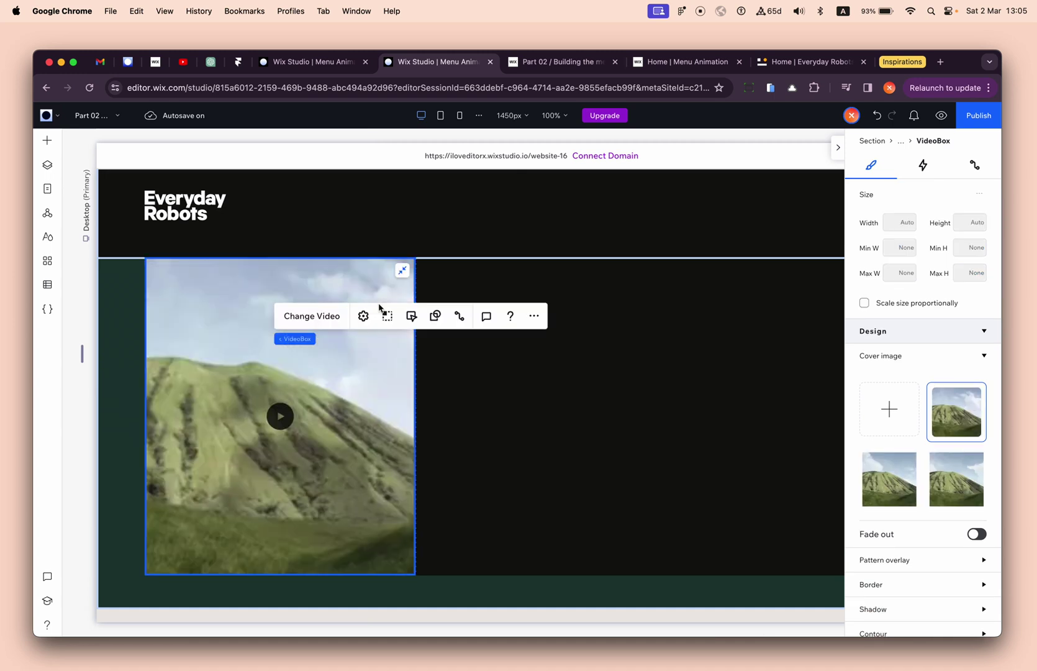
- Replace the placeholder video with an armoured robot clip found by searching Media from Wix for "robot"
{"action": "left_click", "coordinate": [332, 317]}
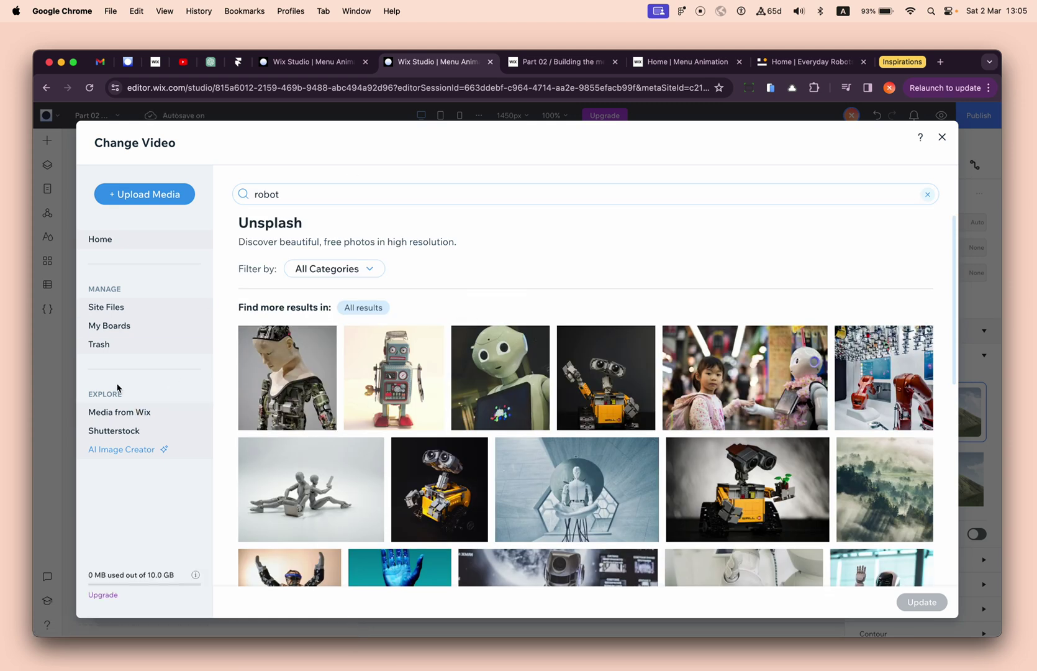
{"action": "left_click", "coordinate": [119, 412]}
{"action": "left_click", "coordinate": [353, 197]}
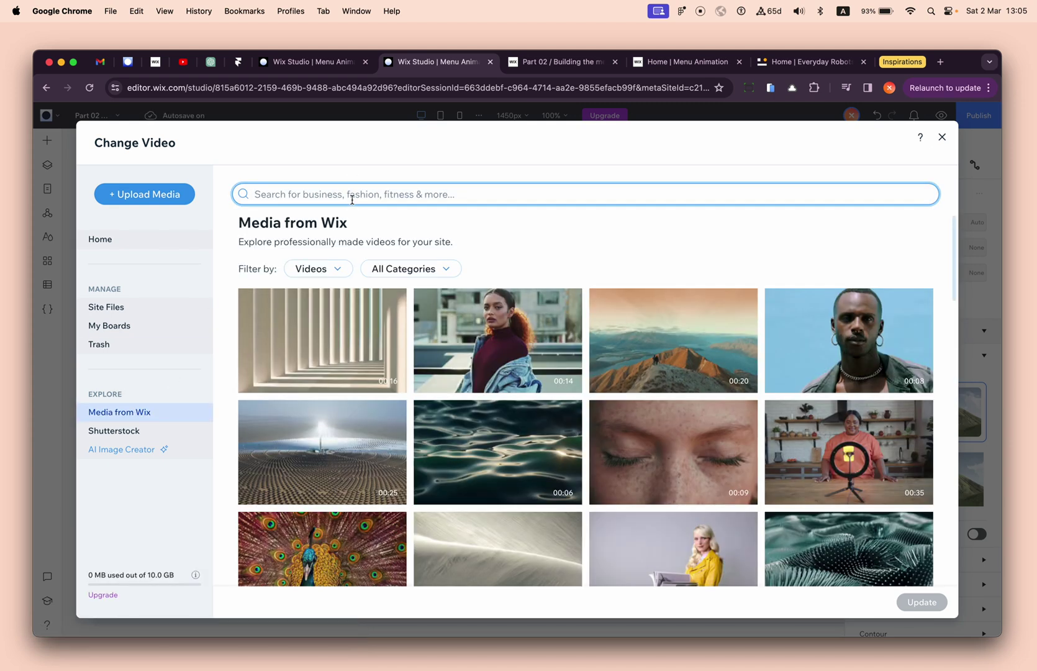
{"action": "type", "text": "robot"}
{"action": "key", "text": "Return"}
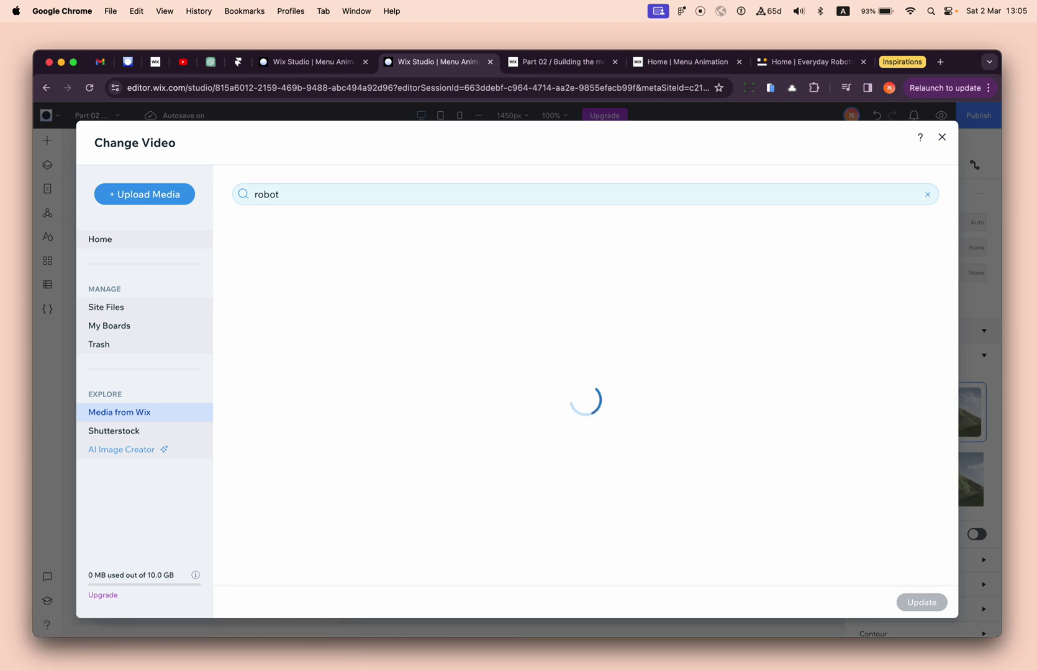
{"action": "scroll", "coordinate": [261, 354], "scroll_direction": "down", "scroll_amount": 2}
{"action": "double_click", "coordinate": [261, 354]}
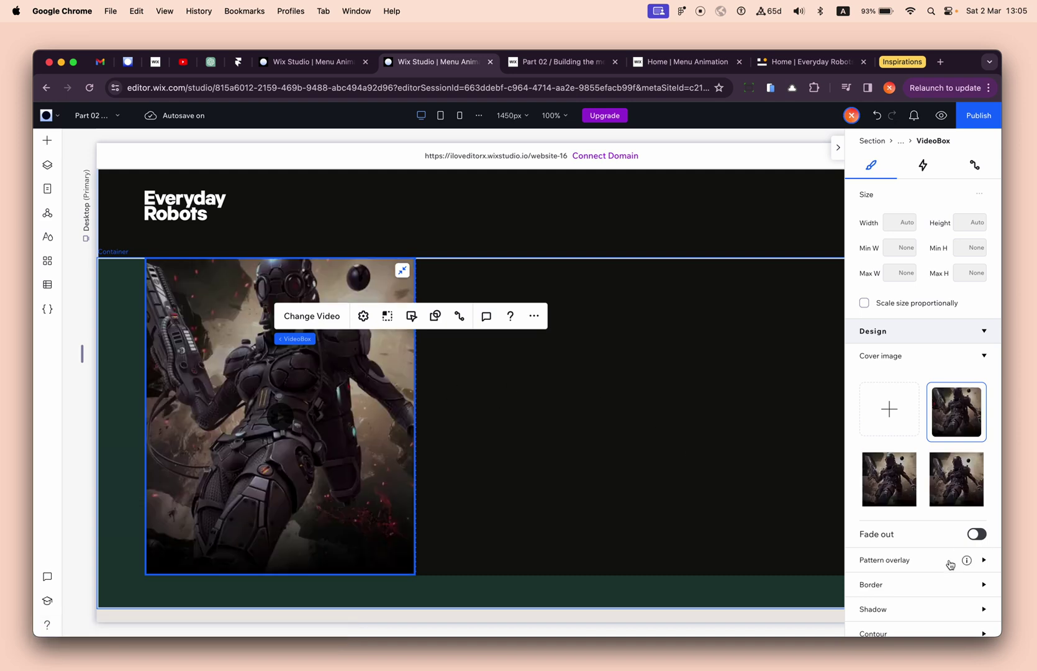
- Apply a contour to the video box and round its corners with a small radius
{"action": "scroll", "coordinate": [949, 564], "scroll_direction": "down", "scroll_amount": 5}
{"action": "left_click", "coordinate": [907, 474]}
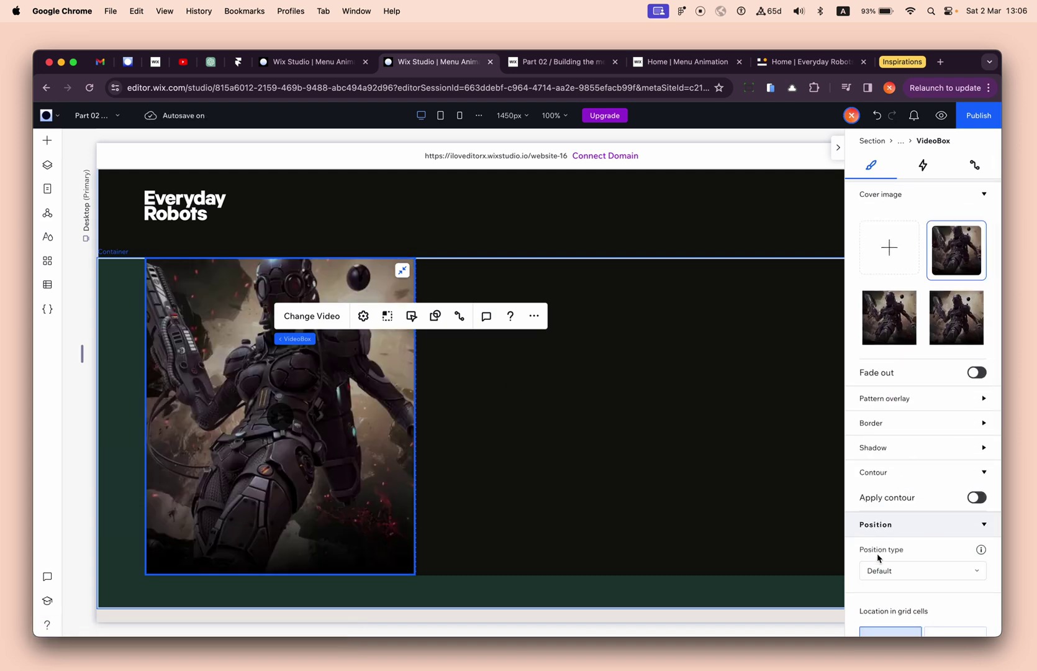
{"action": "left_click", "coordinate": [976, 496]}
{"action": "scroll", "coordinate": [884, 496], "scroll_direction": "down", "scroll_amount": 2}
{"action": "left_click", "coordinate": [880, 485]}
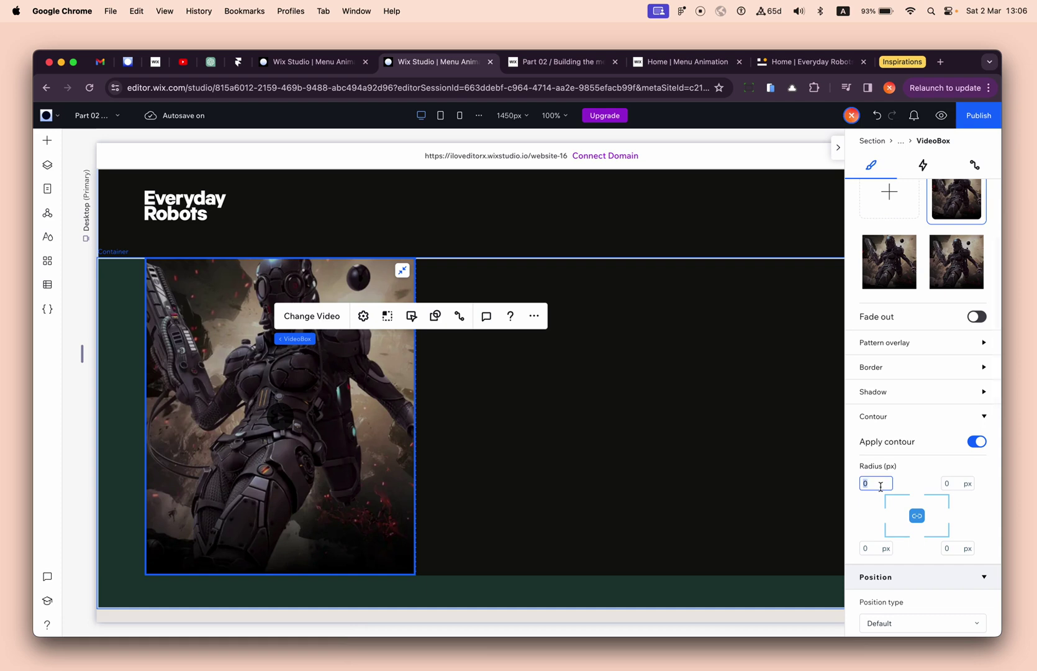
{"action": "left_click", "coordinate": [668, 214]}
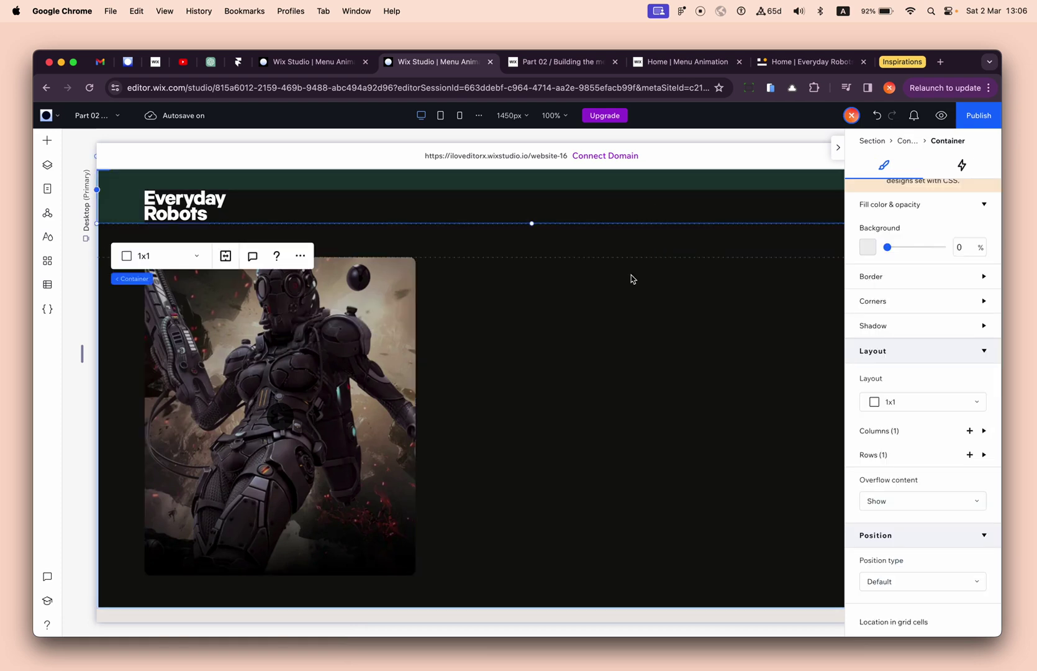
- Set the horizontal gap between the two columns of the Menu Content Wrapper to 5.5 vw
{"action": "left_click", "coordinate": [567, 370]}
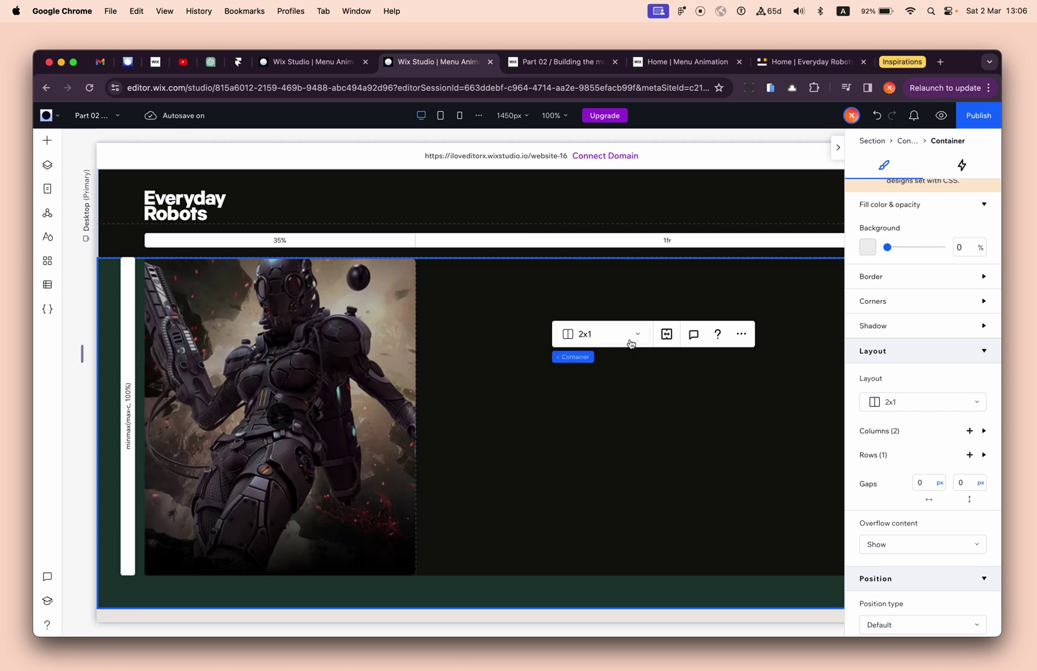
{"action": "scroll", "coordinate": [898, 508], "scroll_direction": "down", "scroll_amount": 3}
{"action": "left_click", "coordinate": [925, 370]}
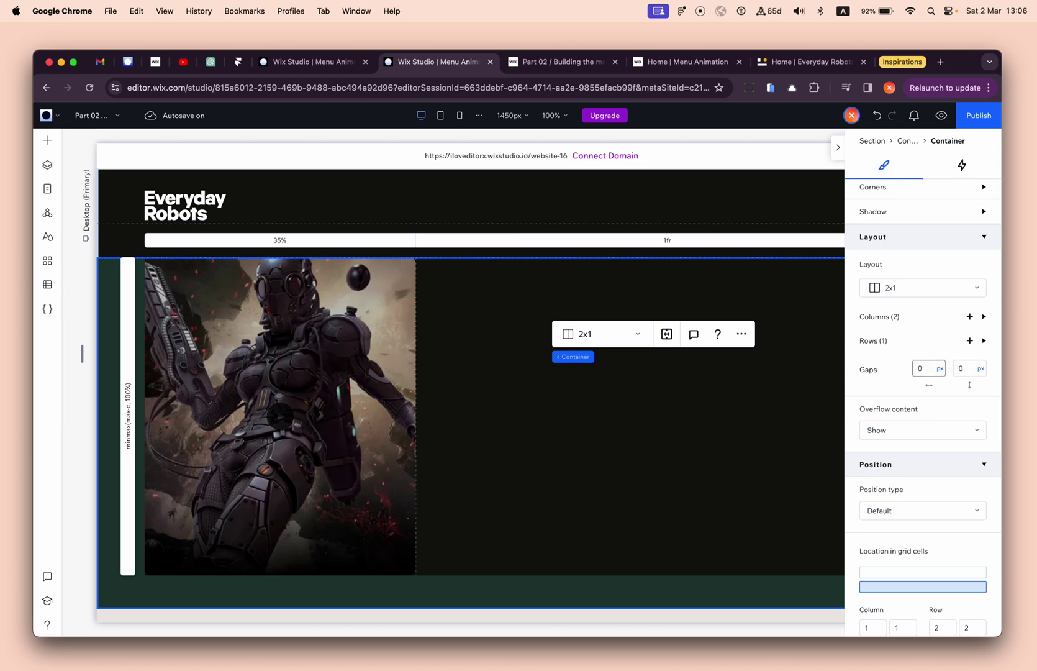
{"action": "key", "text": "Return"}
{"action": "left_click", "coordinate": [940, 370]}
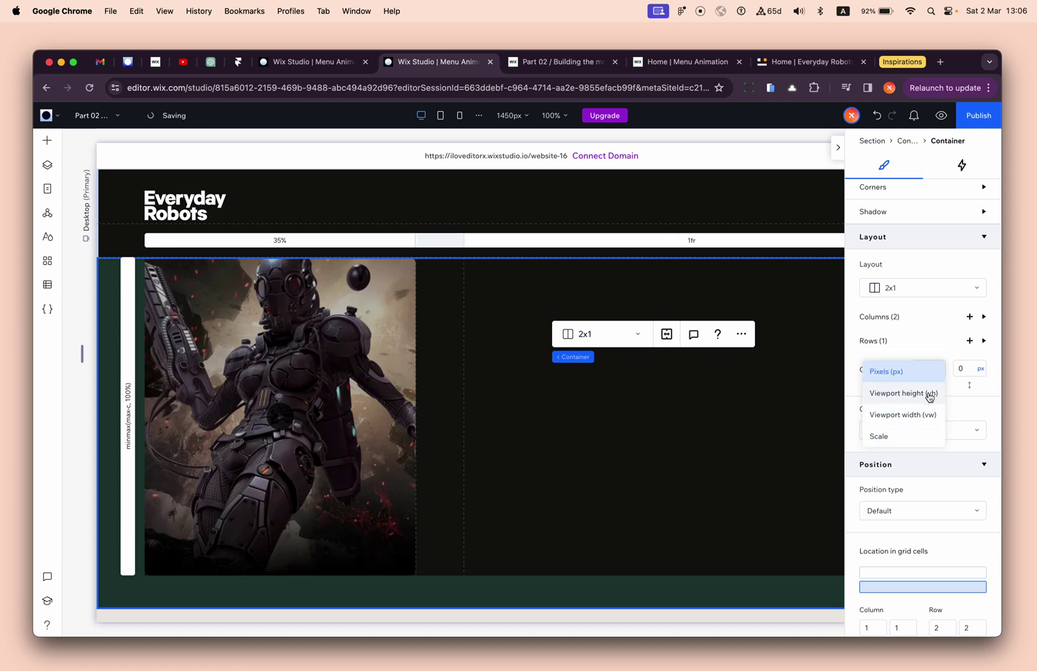
{"action": "left_click", "coordinate": [928, 416]}
{"action": "left_click", "coordinate": [537, 405]}
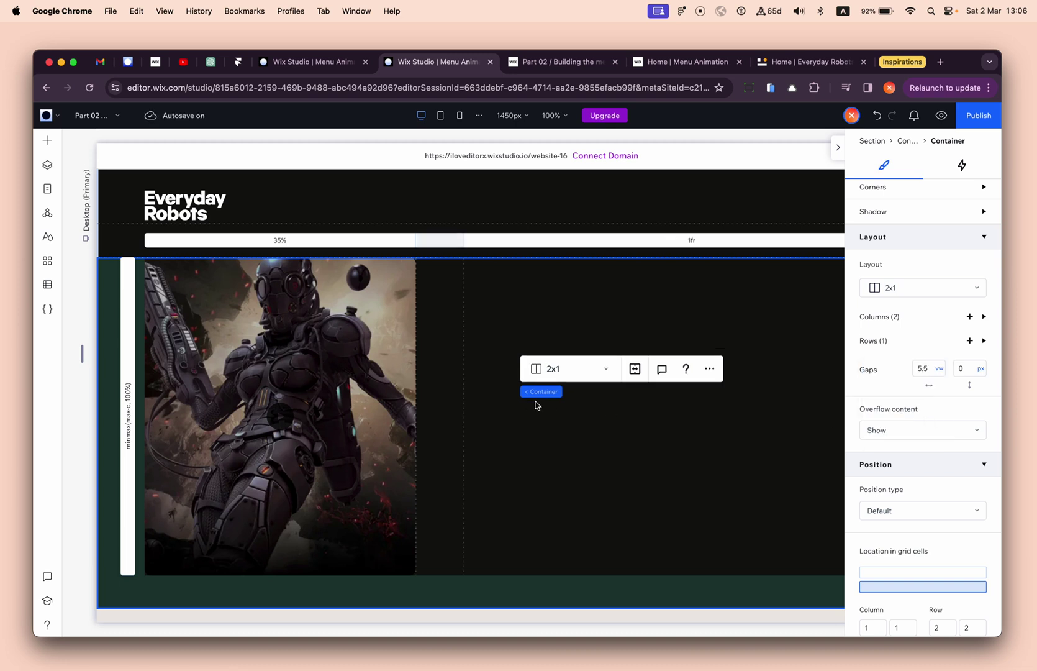
- Add a plain horizontal menu to the wrapper's second column and align it to the cell's left and top edges
{"action": "scroll", "coordinate": [459, 306], "scroll_direction": "right", "scroll_amount": 5}
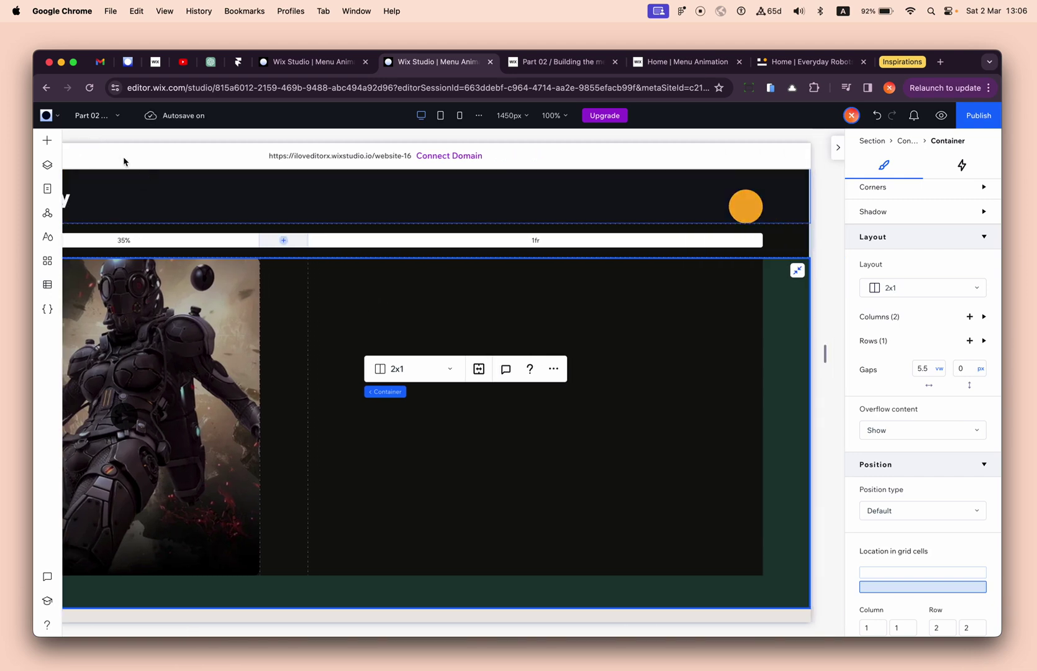
{"action": "left_click", "coordinate": [48, 137]}
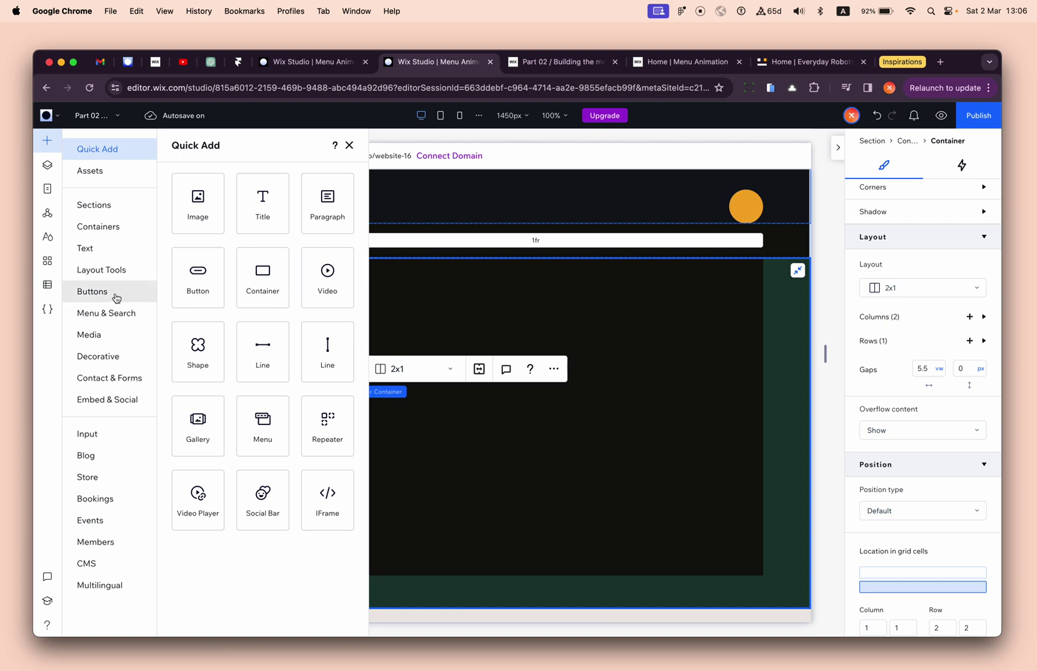
{"action": "left_click", "coordinate": [112, 314]}
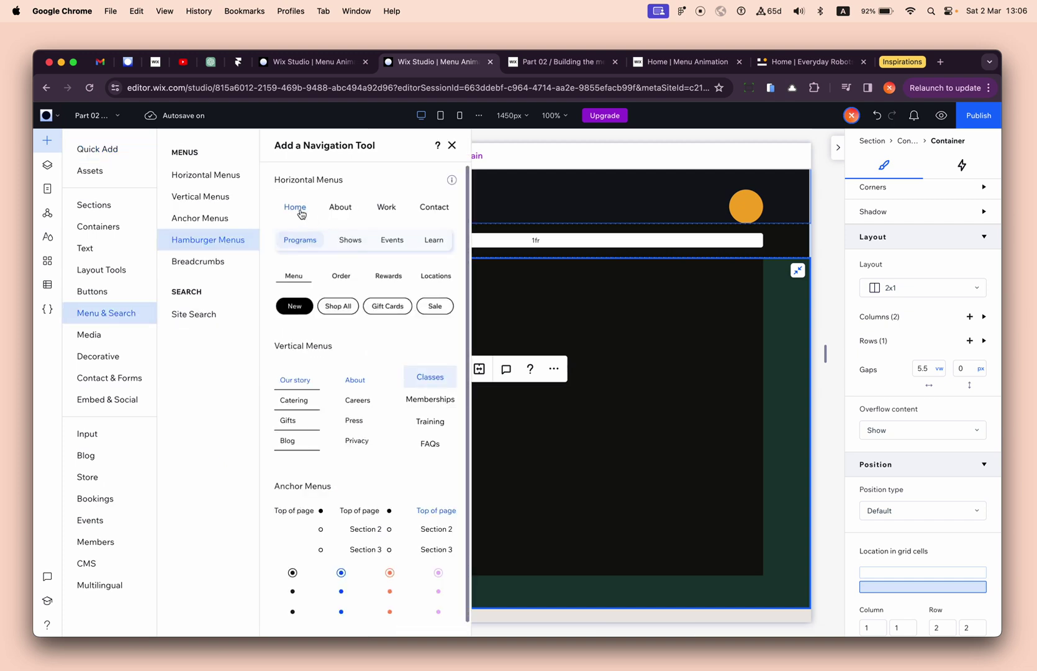
{"action": "left_click_drag", "start_coordinate": [287, 209], "coordinate": [621, 329]}
{"action": "scroll", "coordinate": [589, 462], "scroll_direction": "right", "scroll_amount": 5}
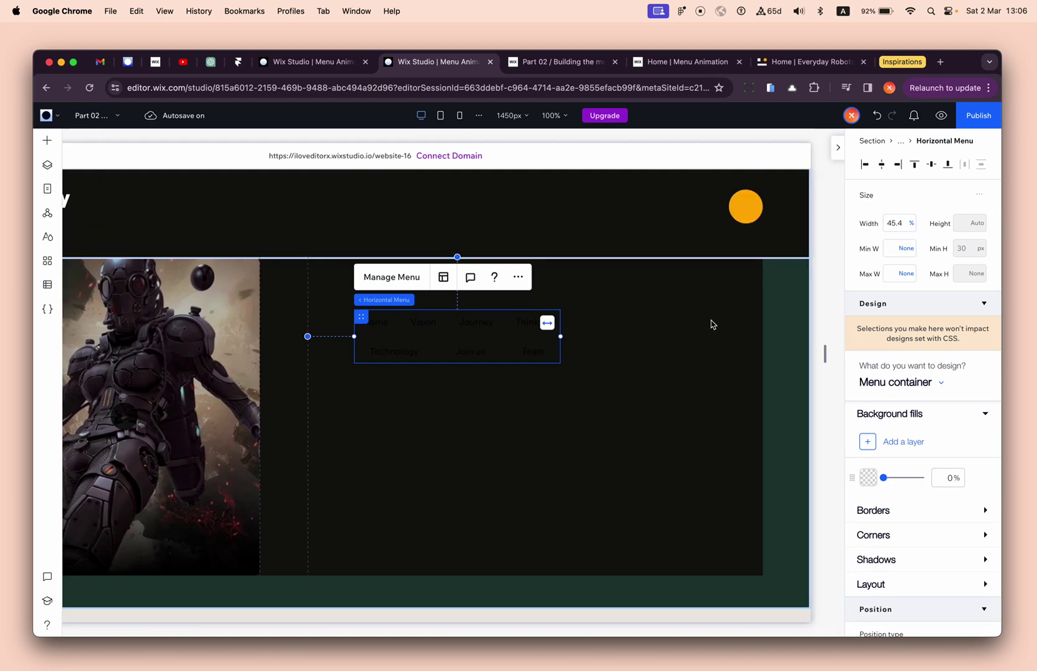
{"action": "left_click", "coordinate": [864, 165]}
{"action": "left_click", "coordinate": [914, 166]}
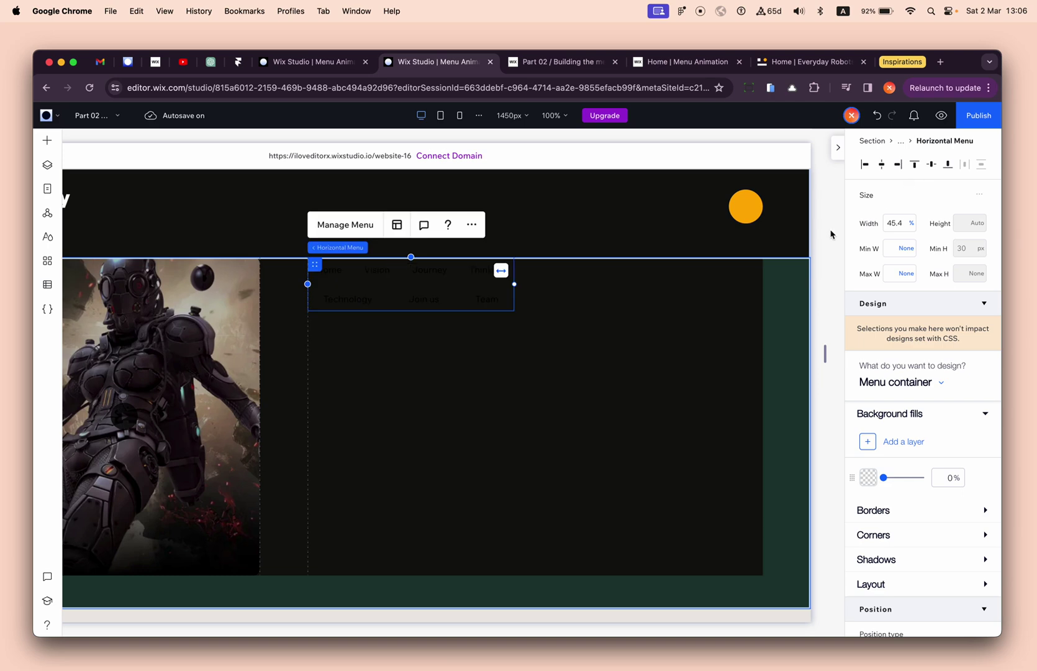
- Switch to the Everyday Robots site and widen its responsive preview to 1158 px to examine the menu at a larger size
{"action": "left_click", "coordinate": [783, 69]}
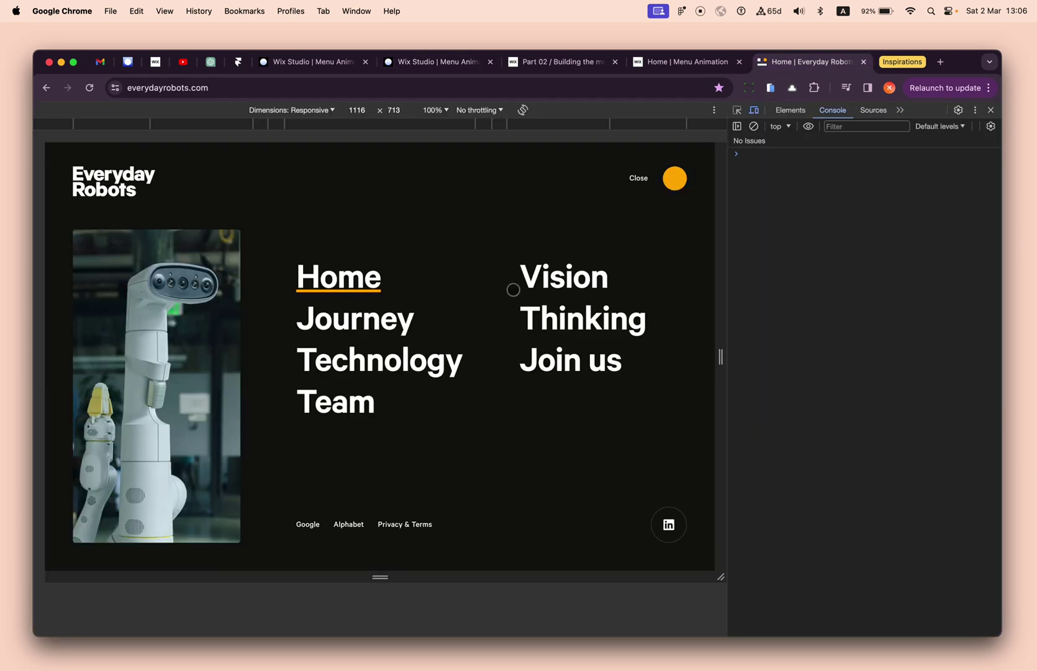
{"action": "left_click_drag", "start_coordinate": [721, 359], "coordinate": [889, 352]}
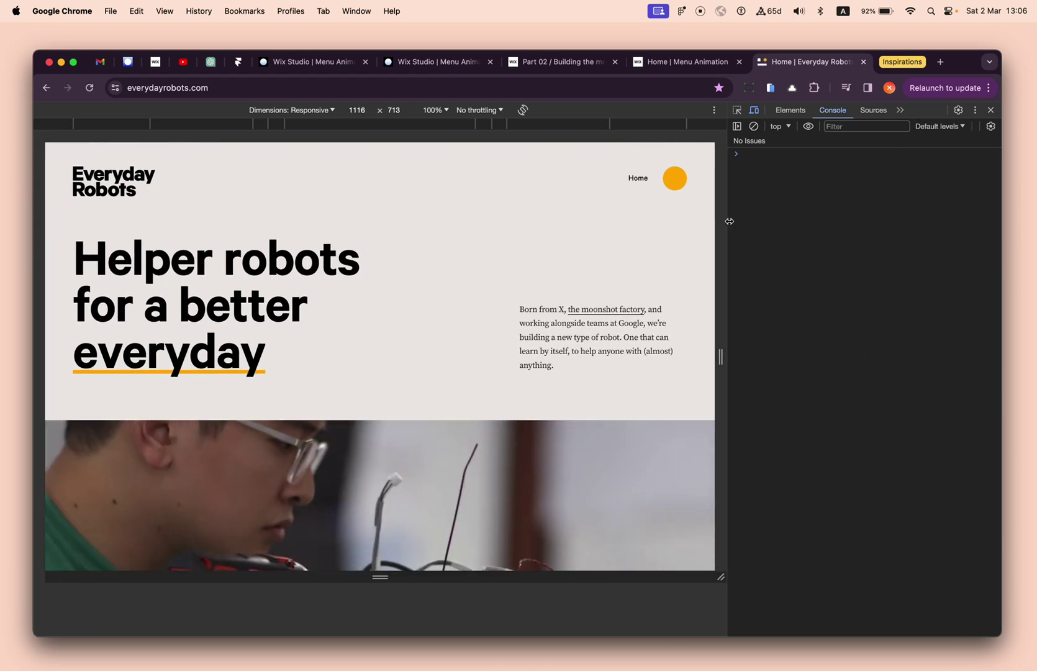
{"action": "left_click_drag", "start_coordinate": [720, 229], "coordinate": [848, 231]}
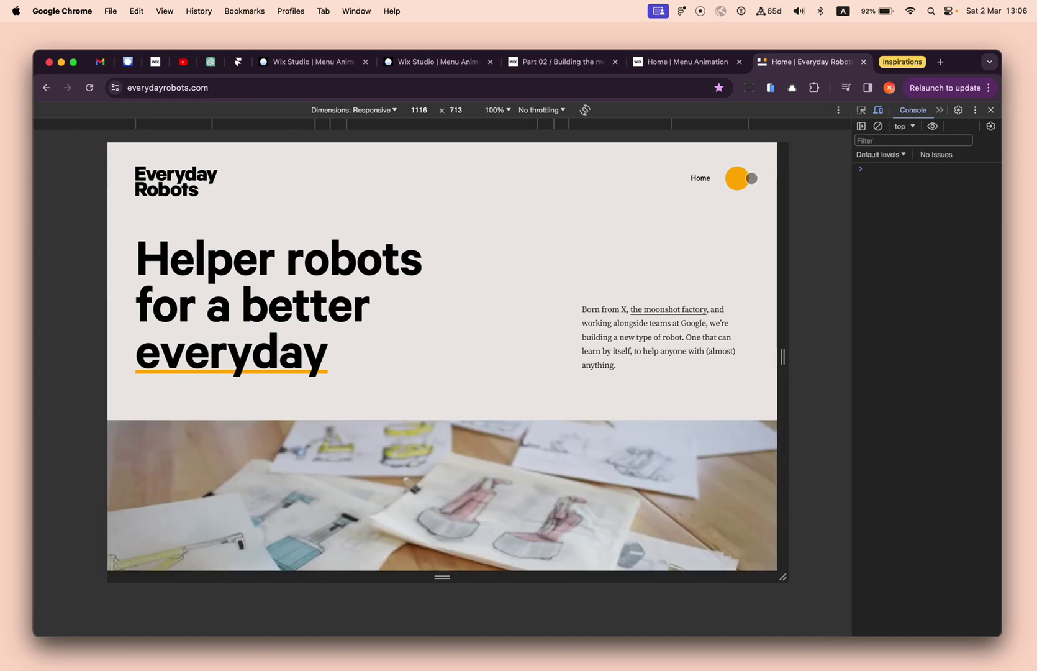
{"action": "mouse_move", "coordinate": [781, 358]}
{"action": "left_mouse_down"}
{"action": "mouse_move", "coordinate": [759, 360]}
{"action": "mouse_move", "coordinate": [798, 355]}
{"action": "mouse_move", "coordinate": [751, 358]}
{"action": "mouse_move", "coordinate": [796, 357]}
{"action": "left_mouse_up"}
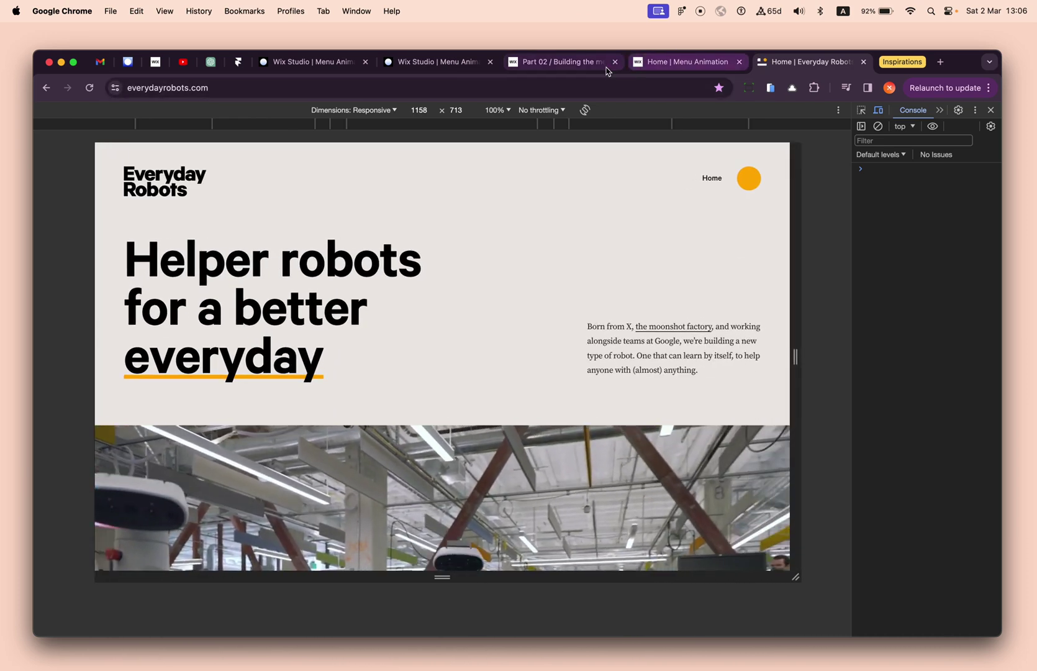
- Back in Wix Studio, set the horizontal menu's width to 100% and colour its menu items' regular text white (#FFFFFF)
{"action": "left_click", "coordinate": [443, 65]}
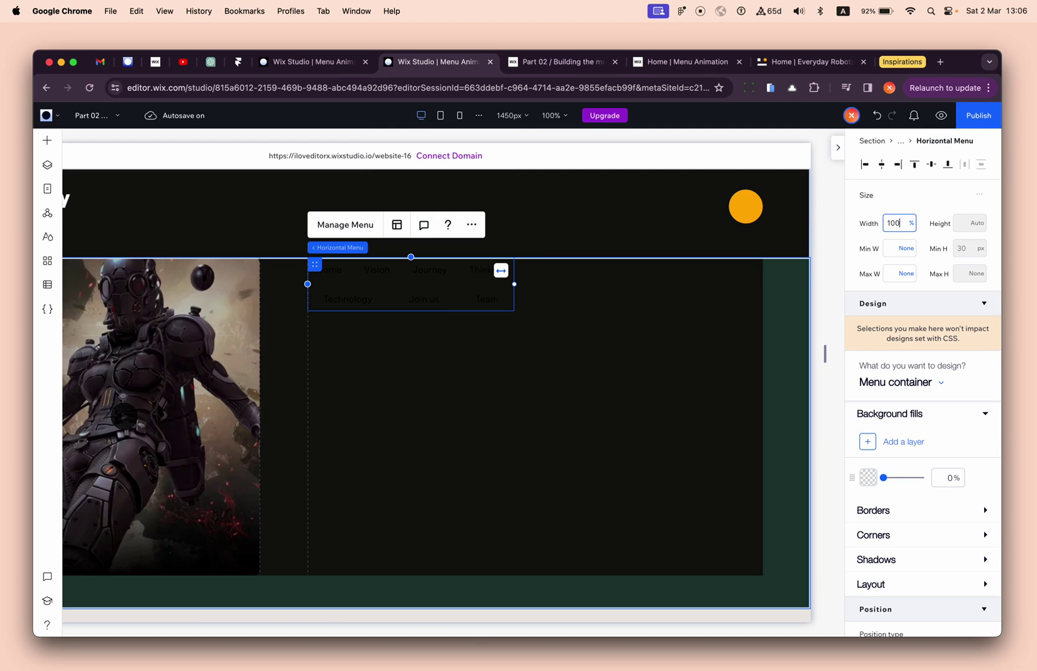
{"action": "key", "text": "Return"}
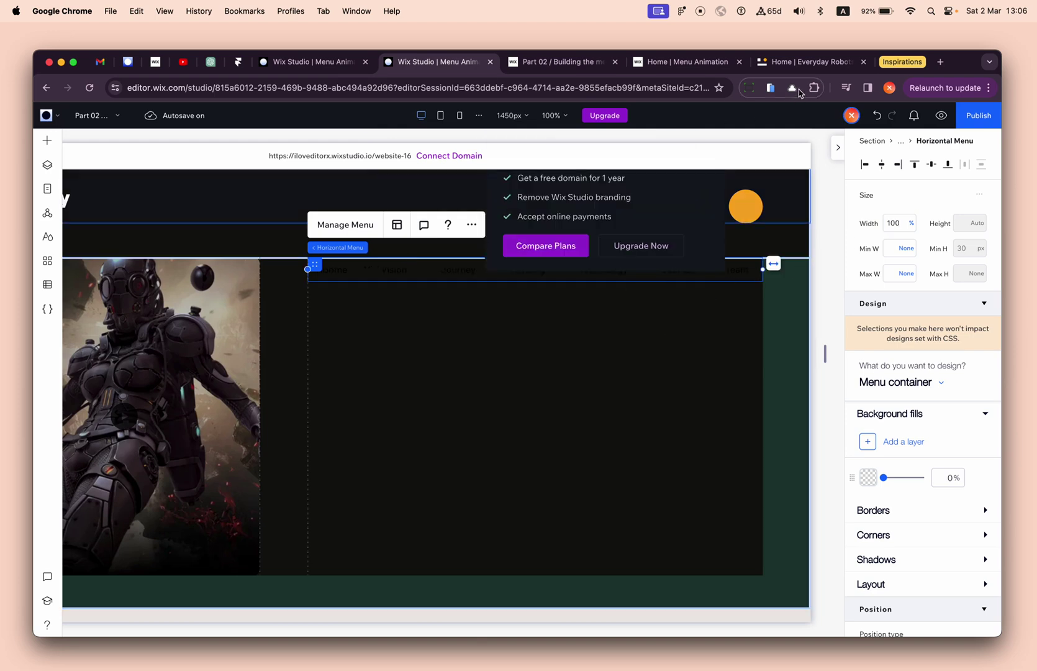
{"action": "left_click", "coordinate": [894, 392]}
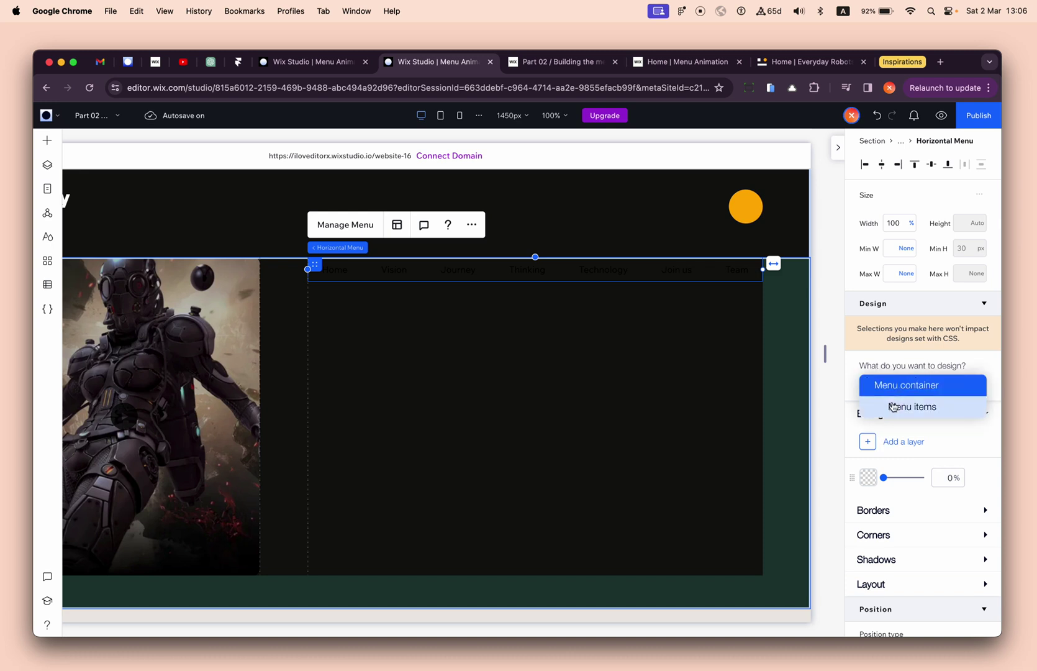
{"action": "left_click", "coordinate": [892, 407]}
{"action": "left_click", "coordinate": [870, 552]}
{"action": "scroll", "coordinate": [874, 596], "scroll_direction": "down", "scroll_amount": 5}
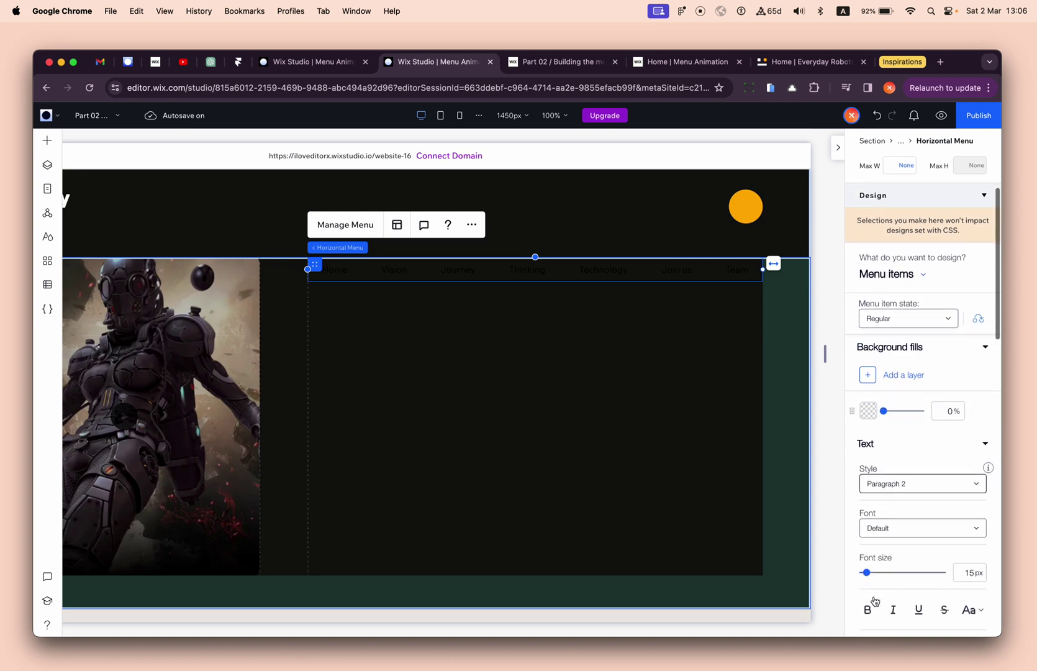
{"action": "left_click", "coordinate": [873, 600]}
{"action": "left_click", "coordinate": [880, 457]}
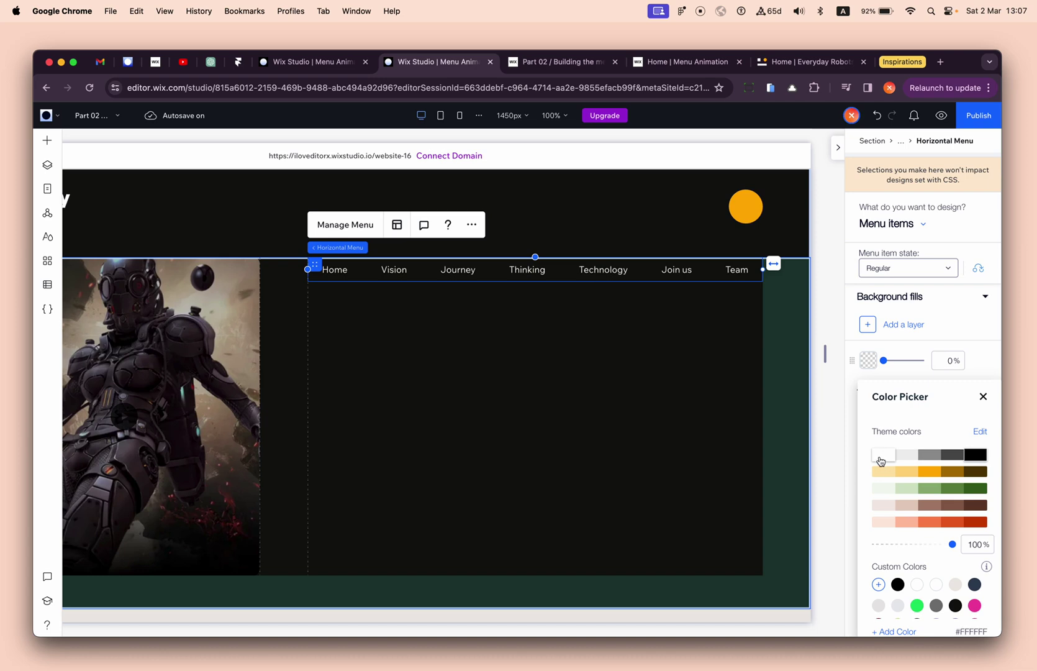
- Compare the menu with the opened Everyday Robots menu, examining how its large links are arranged in two columns
{"action": "left_click", "coordinate": [775, 68]}
{"action": "left_click", "coordinate": [748, 178]}
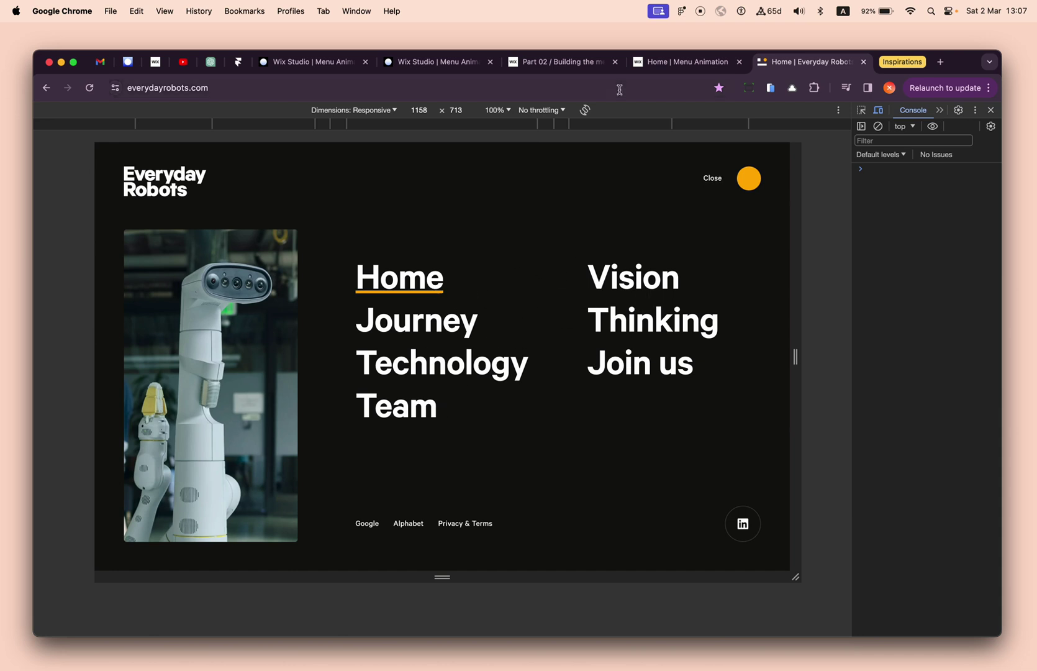
{"action": "left_click", "coordinate": [447, 64]}
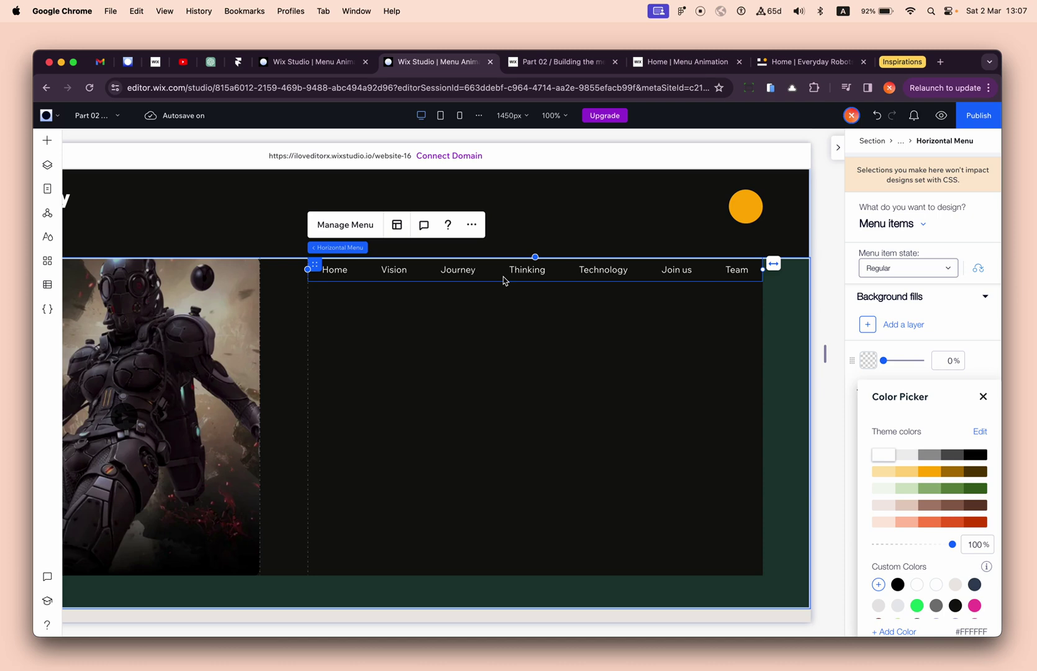
{"action": "left_click", "coordinate": [775, 66]}
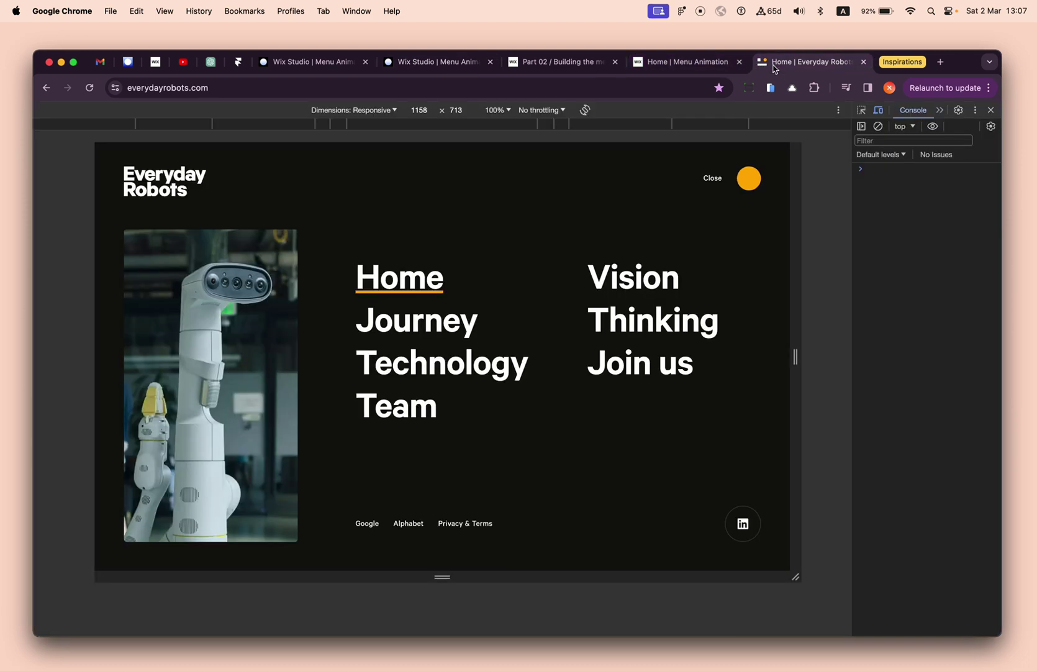
{"action": "left_click", "coordinate": [749, 180]}
{"action": "left_click", "coordinate": [749, 178]}
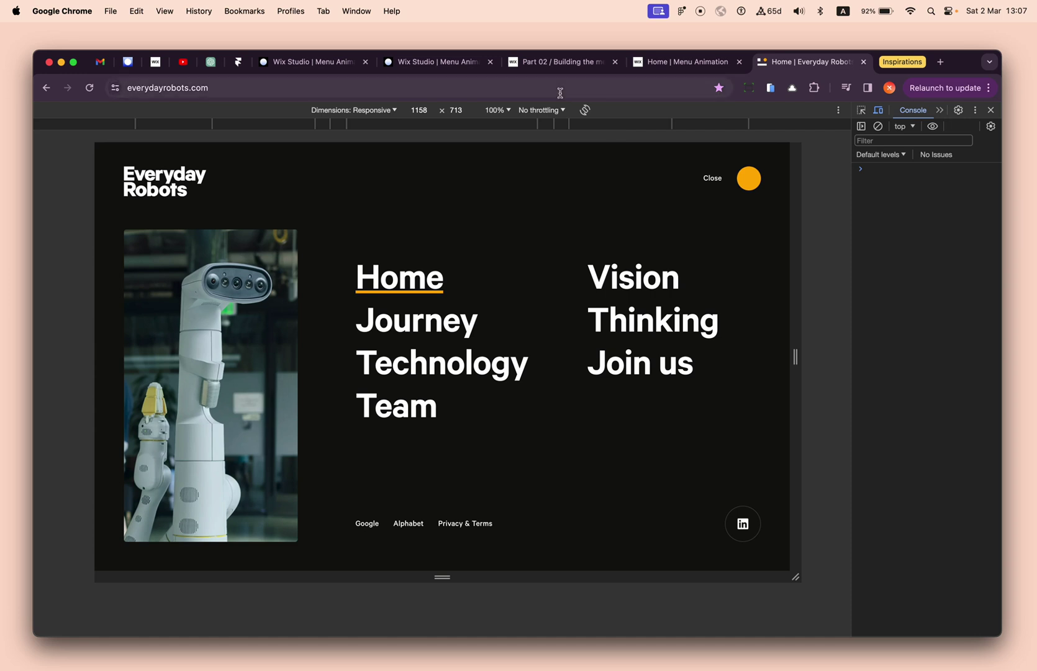
- Return to Wix Studio and set the horizontal menu items' font size to 80 px
{"action": "left_click", "coordinate": [424, 64]}
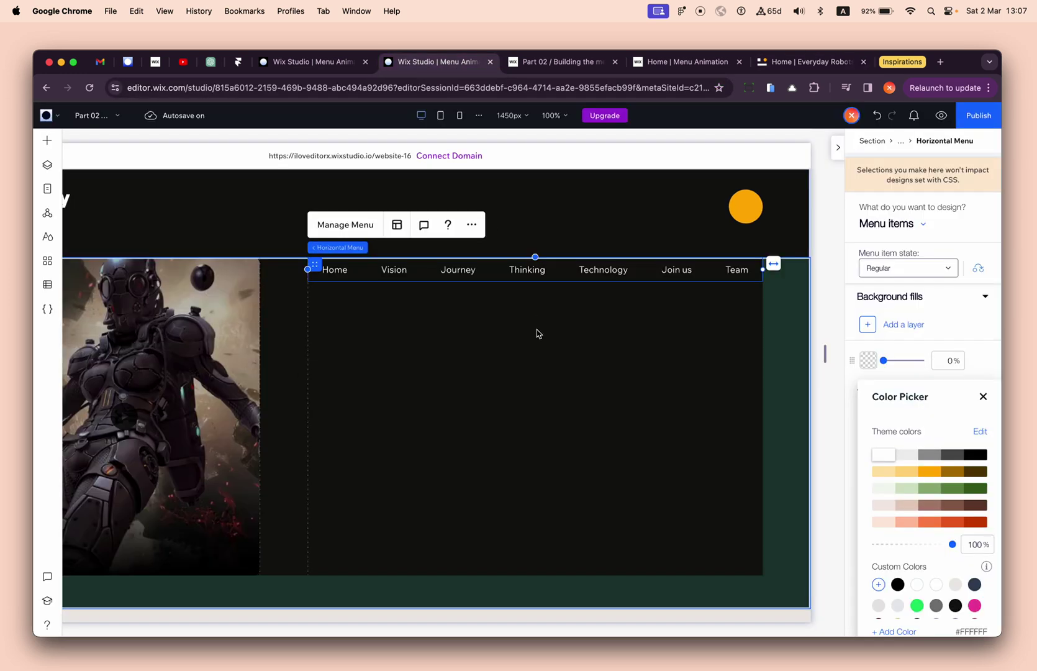
{"action": "left_click", "coordinate": [989, 382]}
{"action": "scroll", "coordinate": [987, 385], "scroll_direction": "down", "scroll_amount": 4}
{"action": "double_click", "coordinate": [970, 401]}
{"action": "key", "text": "super+c"}
{"action": "type", "text": "80"}
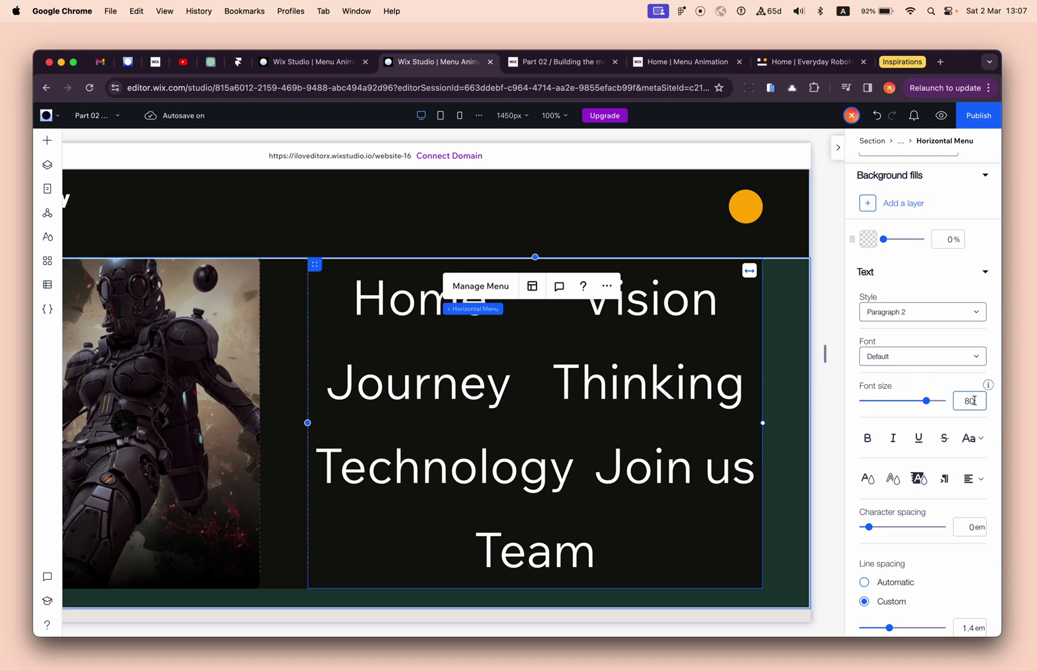
- Change the horizontal menu items' font to Wix Madefor Text Bold
{"action": "left_click", "coordinate": [915, 356]}
{"action": "scroll", "coordinate": [914, 361], "scroll_direction": "down", "scroll_amount": 20}
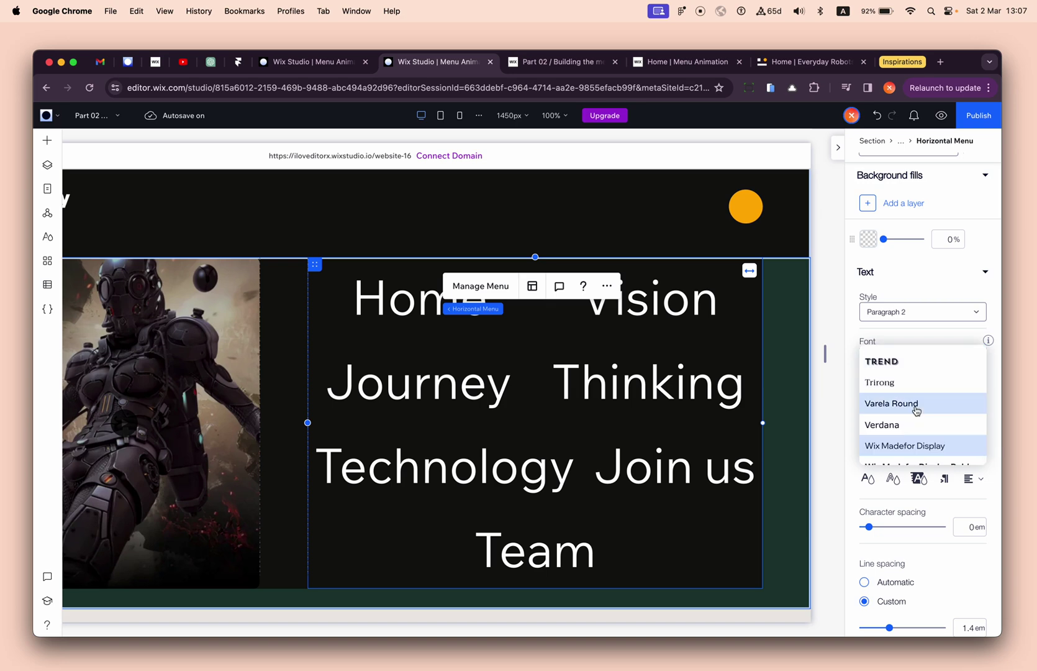
{"action": "scroll", "coordinate": [915, 409], "scroll_direction": "down", "scroll_amount": 3}
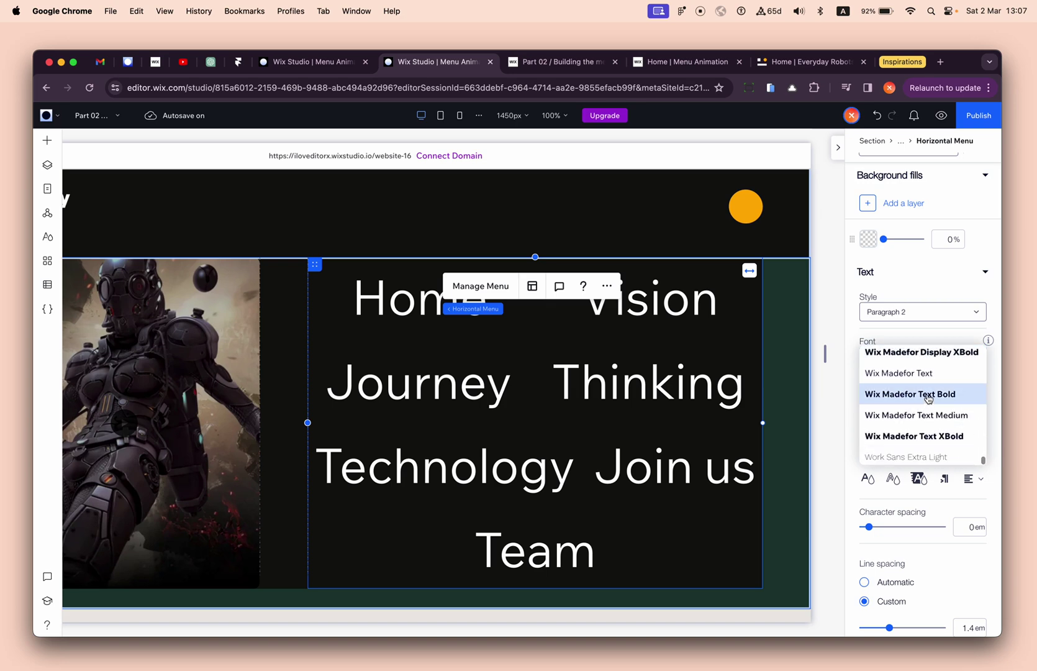
{"action": "left_click", "coordinate": [925, 397]}
- Left-align the text of the horizontal menu's items in its menu layout settings
{"action": "left_click", "coordinate": [532, 285]}
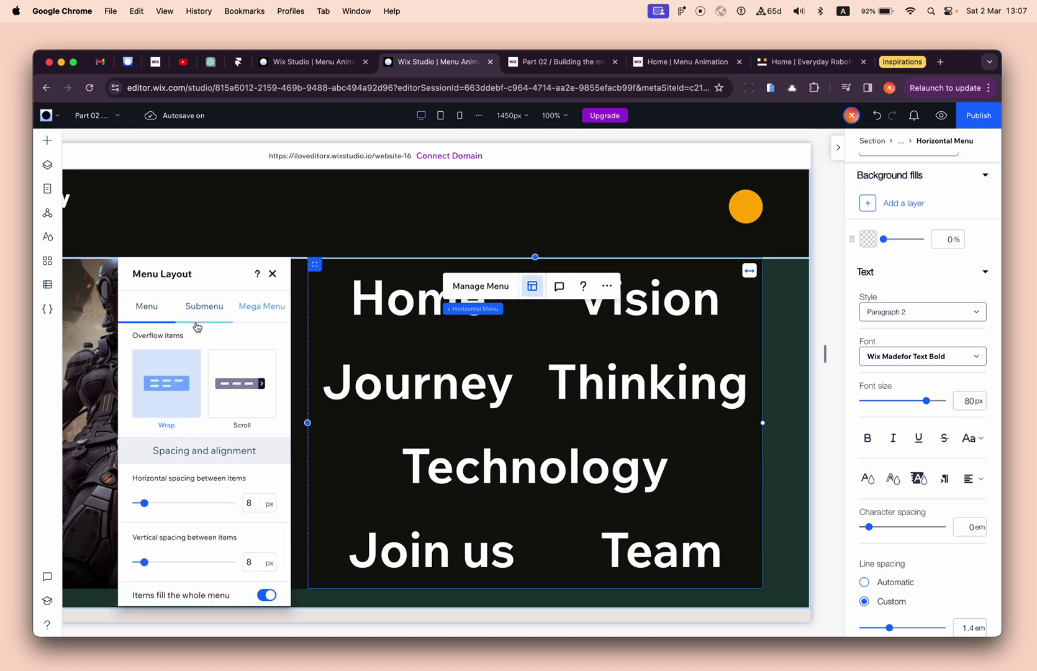
{"action": "left_click_drag", "start_coordinate": [204, 287], "coordinate": [285, 215]}
{"action": "scroll", "coordinate": [248, 385], "scroll_direction": "down", "scroll_amount": 3}
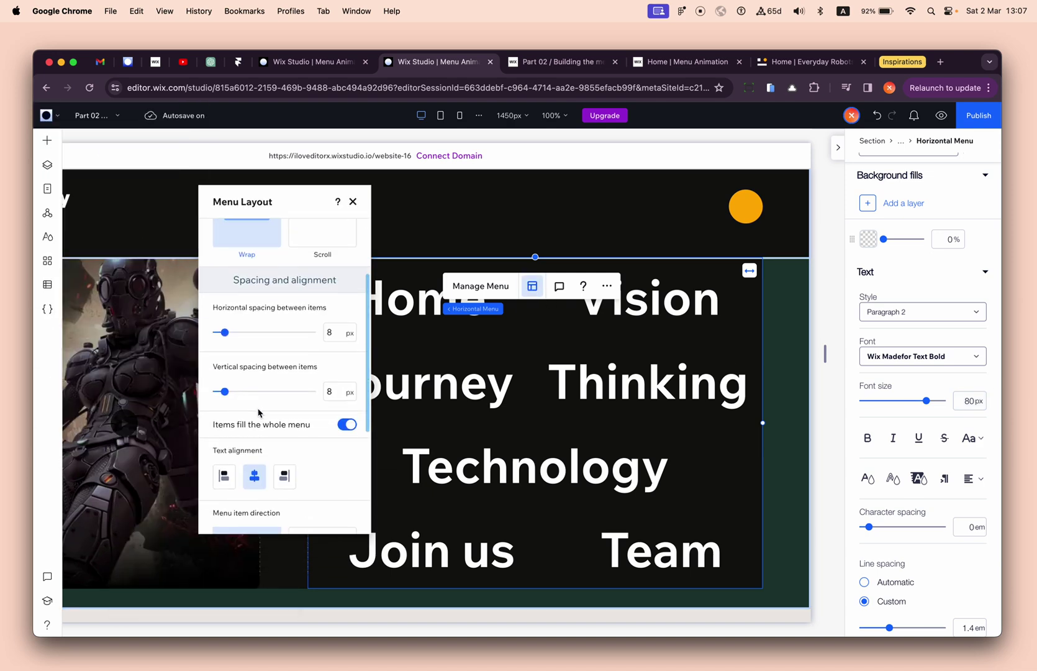
{"action": "left_click", "coordinate": [224, 472]}
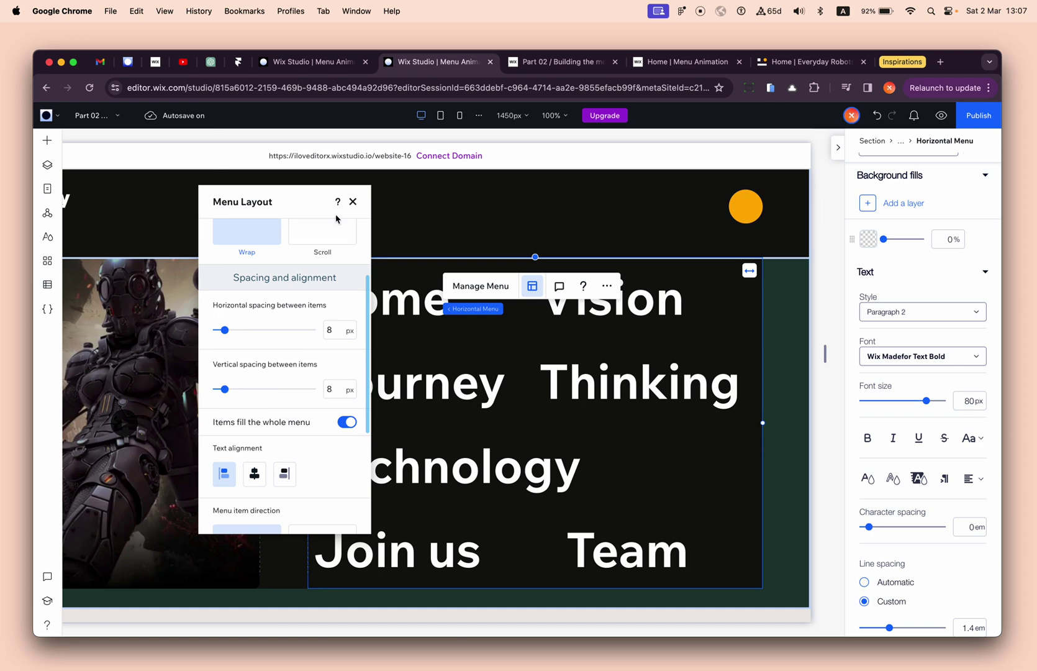
{"action": "left_click", "coordinate": [352, 203]}
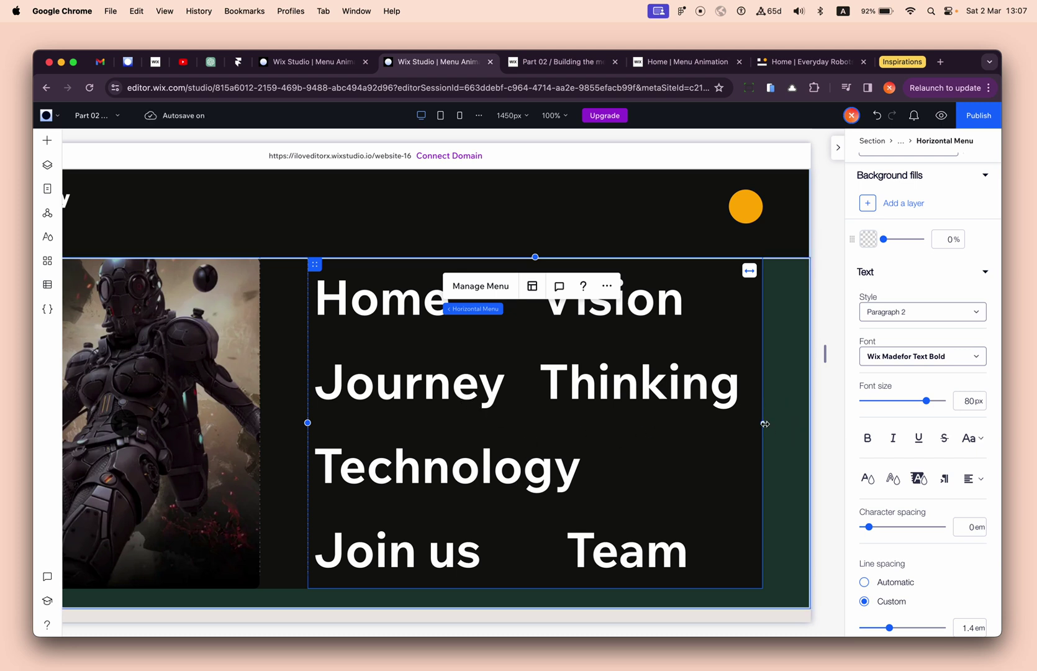
- Narrow the horizontal menu until its items stack in a single column, and check the effect on the wrapper and video
{"action": "left_click_drag", "start_coordinate": [764, 423], "coordinate": [595, 426]}
{"action": "scroll", "coordinate": [468, 433], "scroll_direction": "down", "scroll_amount": 2}
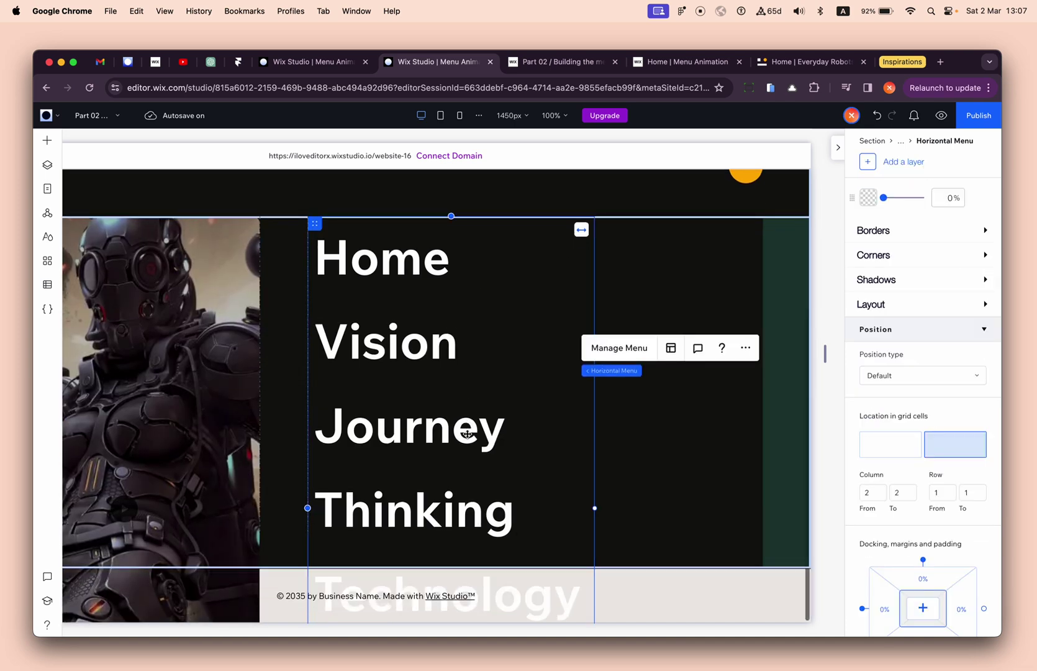
{"action": "scroll", "coordinate": [468, 433], "scroll_direction": "up", "scroll_amount": 2}
{"action": "scroll", "coordinate": [347, 410], "scroll_direction": "left", "scroll_amount": 5}
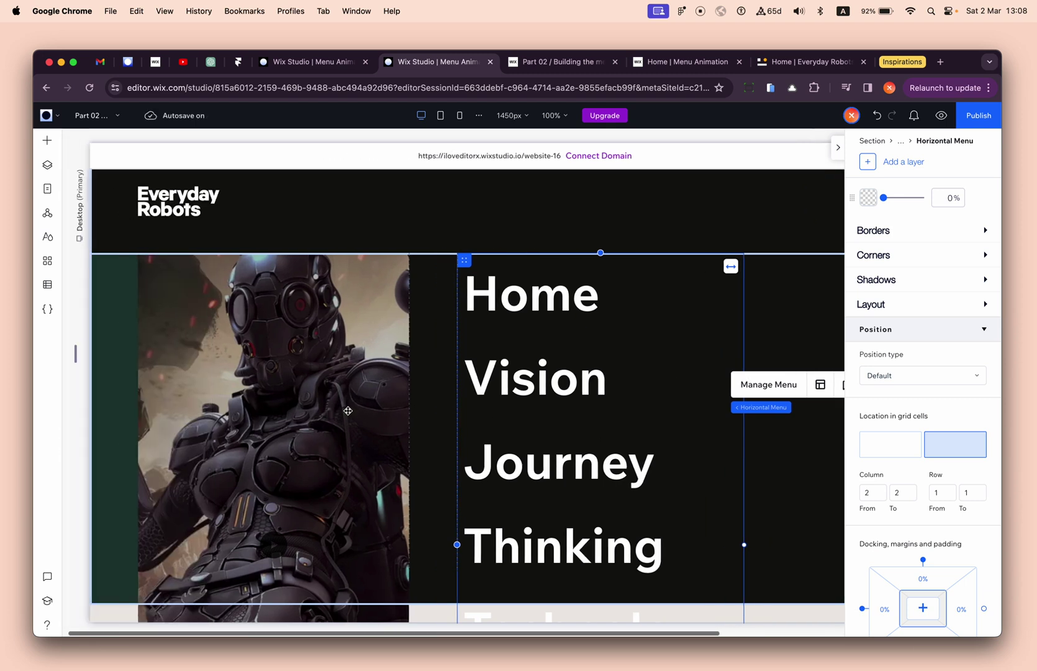
- Examine how far the stacked menu items and the video extend beyond the black wrapper and over the footer
{"action": "scroll", "coordinate": [375, 424], "scroll_direction": "right", "scroll_amount": 4}
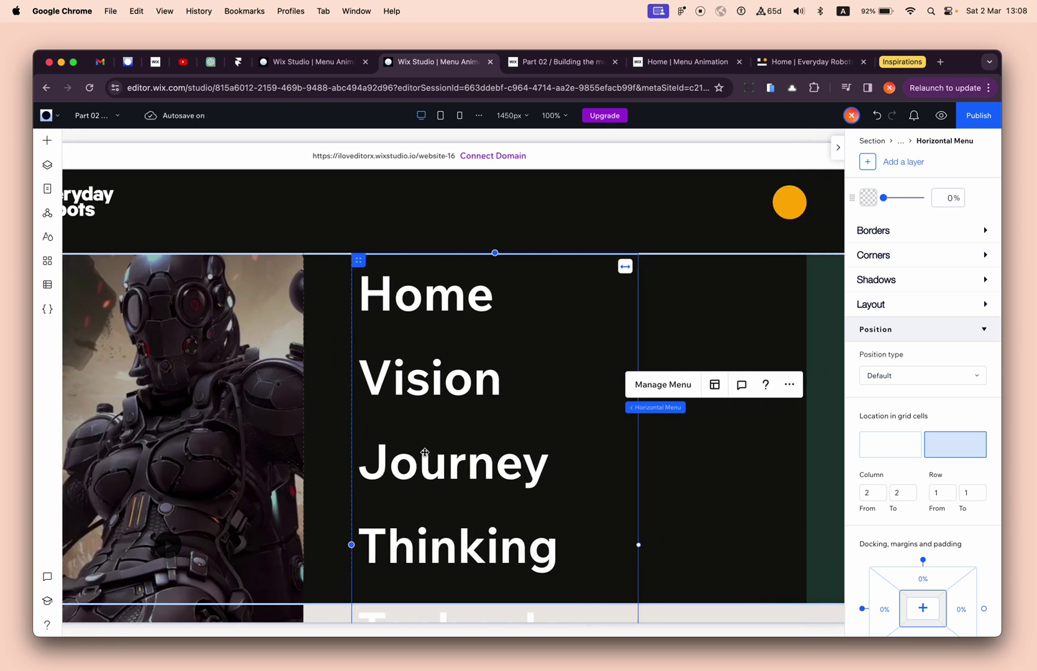
{"action": "scroll", "coordinate": [953, 342], "scroll_direction": "up", "scroll_amount": 5}
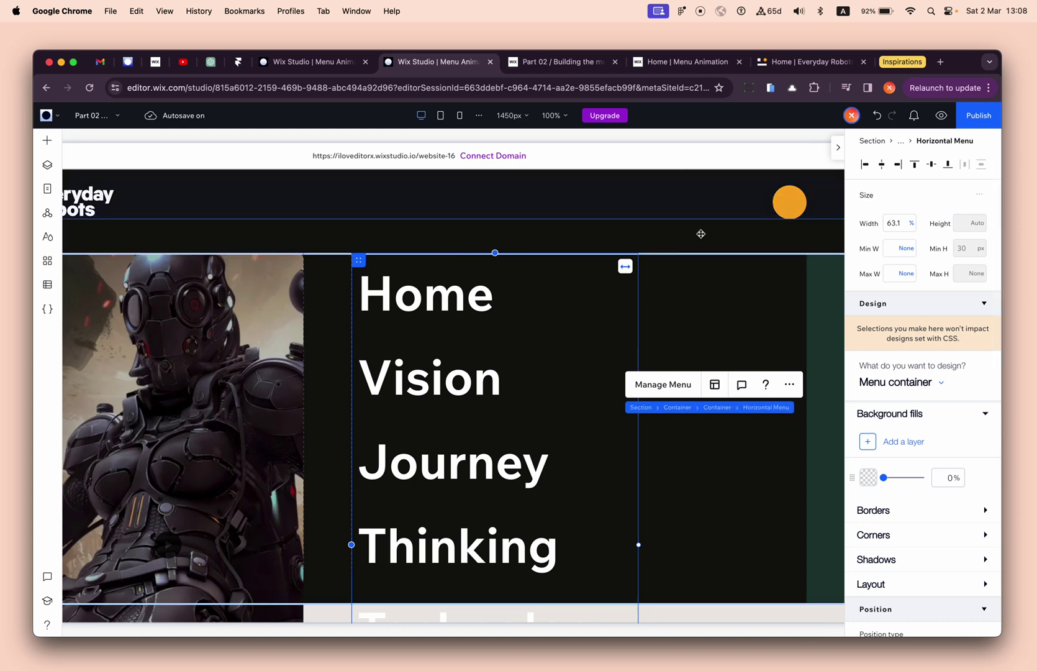
{"action": "scroll", "coordinate": [688, 331], "scroll_direction": "down", "scroll_amount": 2}
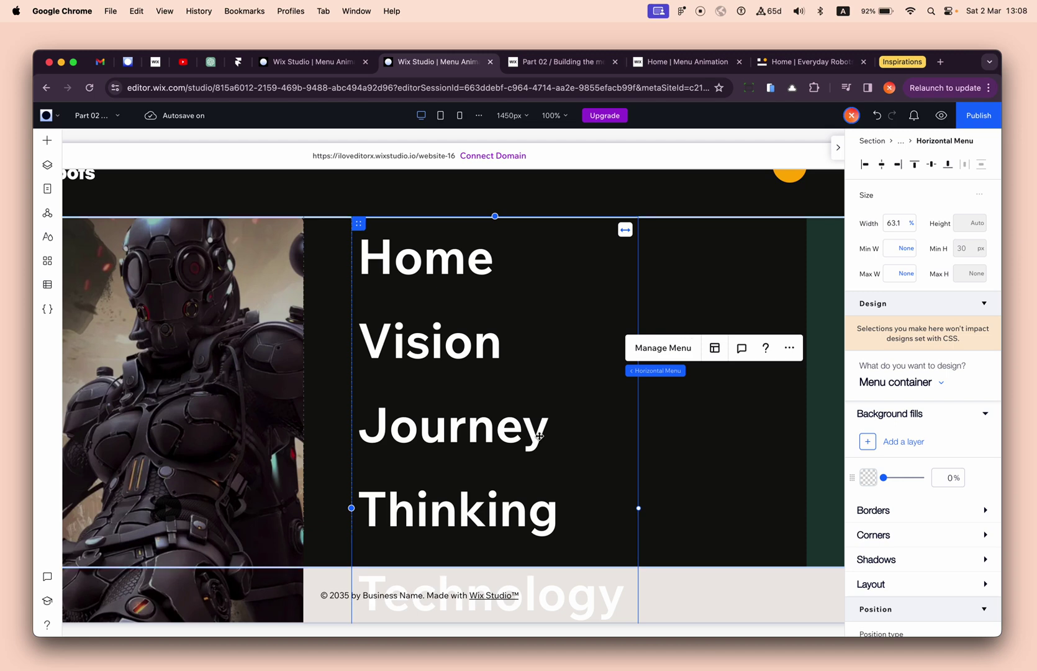
{"action": "scroll", "coordinate": [539, 436], "scroll_direction": "up", "scroll_amount": 2}
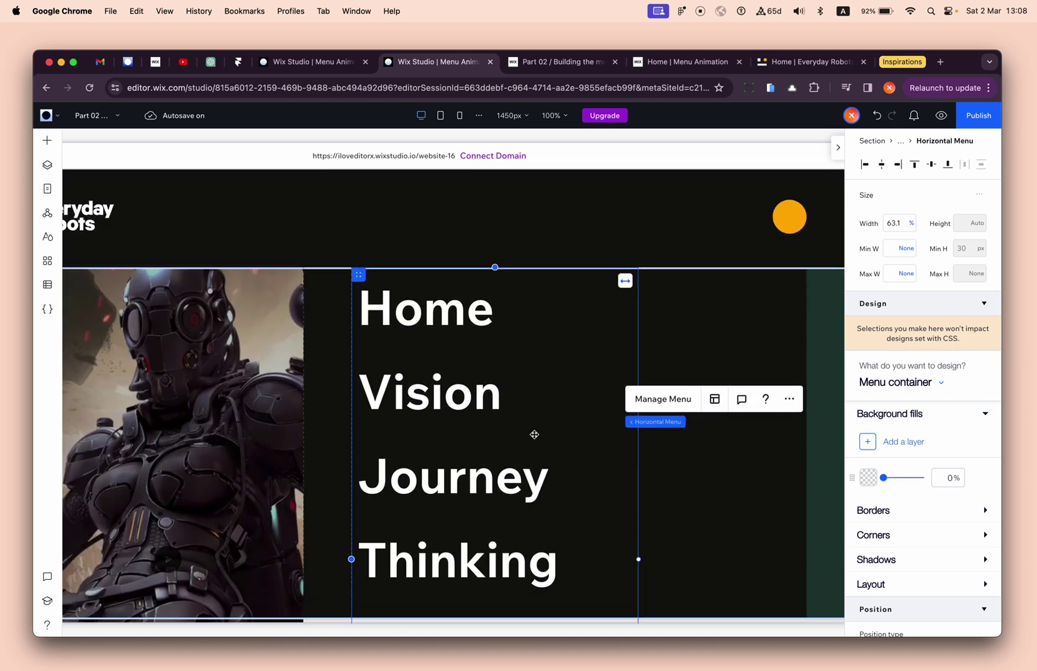
{"action": "scroll", "coordinate": [539, 435], "scroll_direction": "left", "scroll_amount": 1}
{"action": "scroll", "coordinate": [447, 456], "scroll_direction": "down", "scroll_amount": 2}
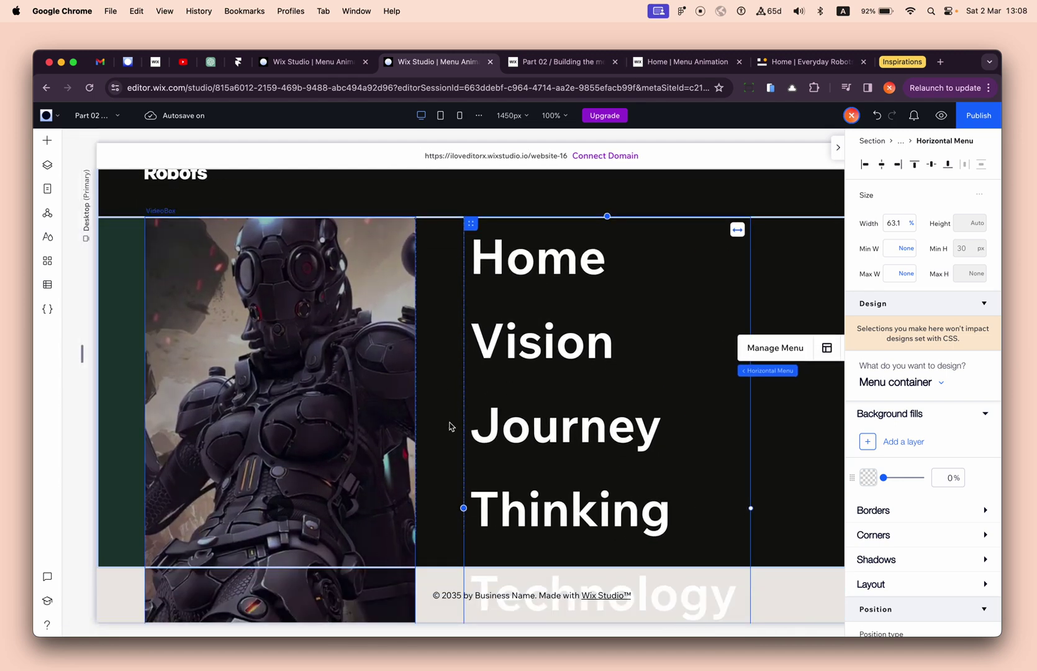
{"action": "scroll", "coordinate": [442, 464], "scroll_direction": "up", "scroll_amount": 2}
{"action": "scroll", "coordinate": [437, 453], "scroll_direction": "right", "scroll_amount": 2}
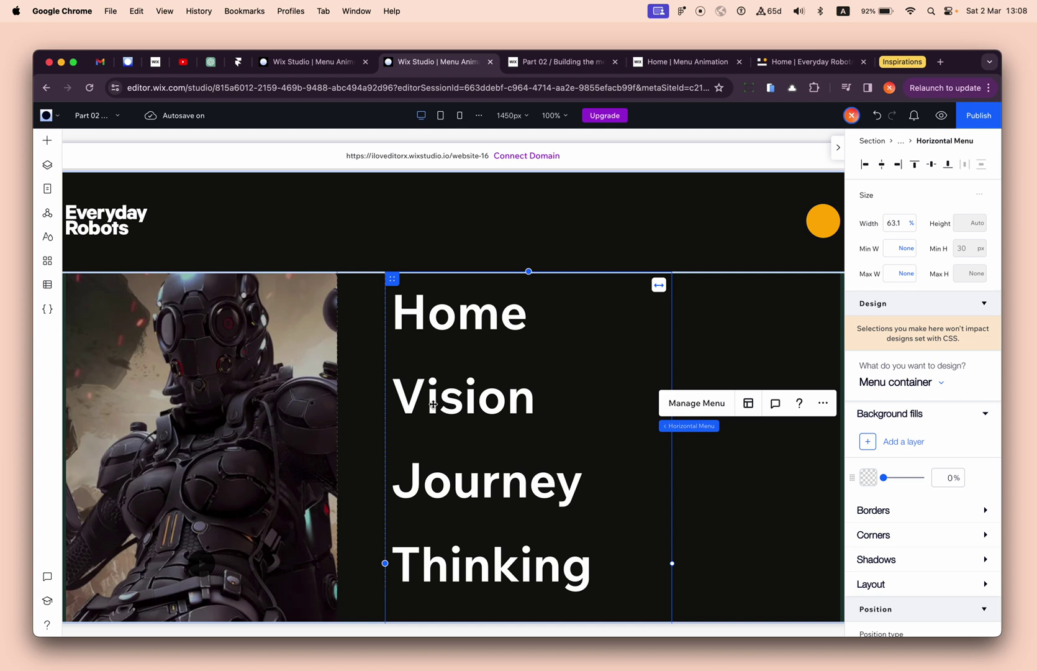
- Try setting the overflow content of the two-column container holding the video and menu to Scroll
{"action": "left_click", "coordinate": [765, 347]}
{"action": "scroll", "coordinate": [748, 360], "scroll_direction": "right", "scroll_amount": 3}
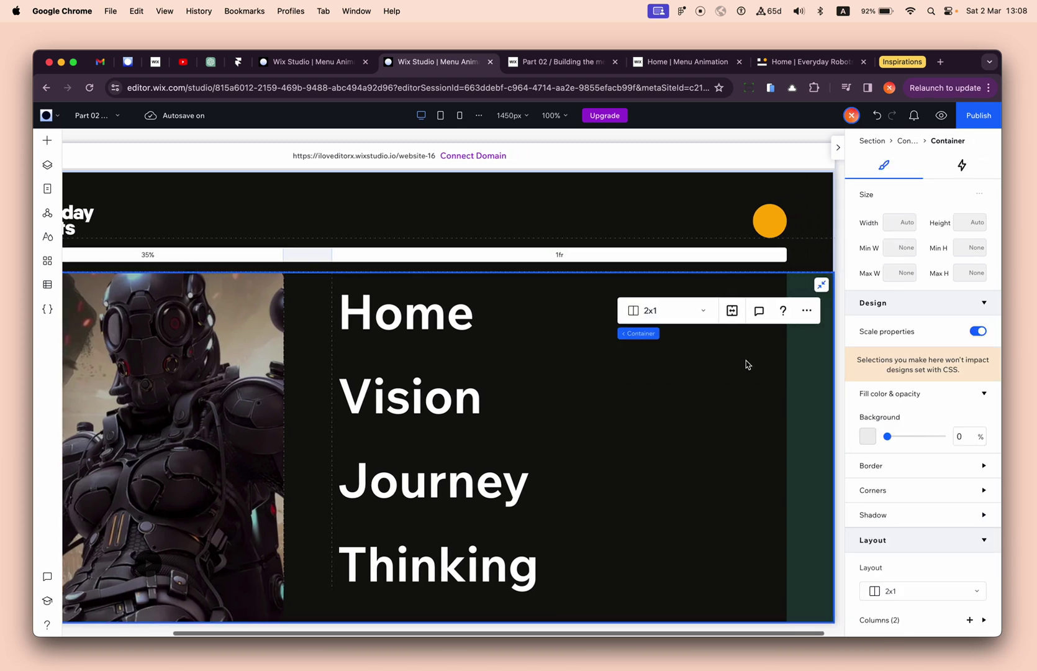
{"action": "scroll", "coordinate": [945, 443], "scroll_direction": "down", "scroll_amount": 5}
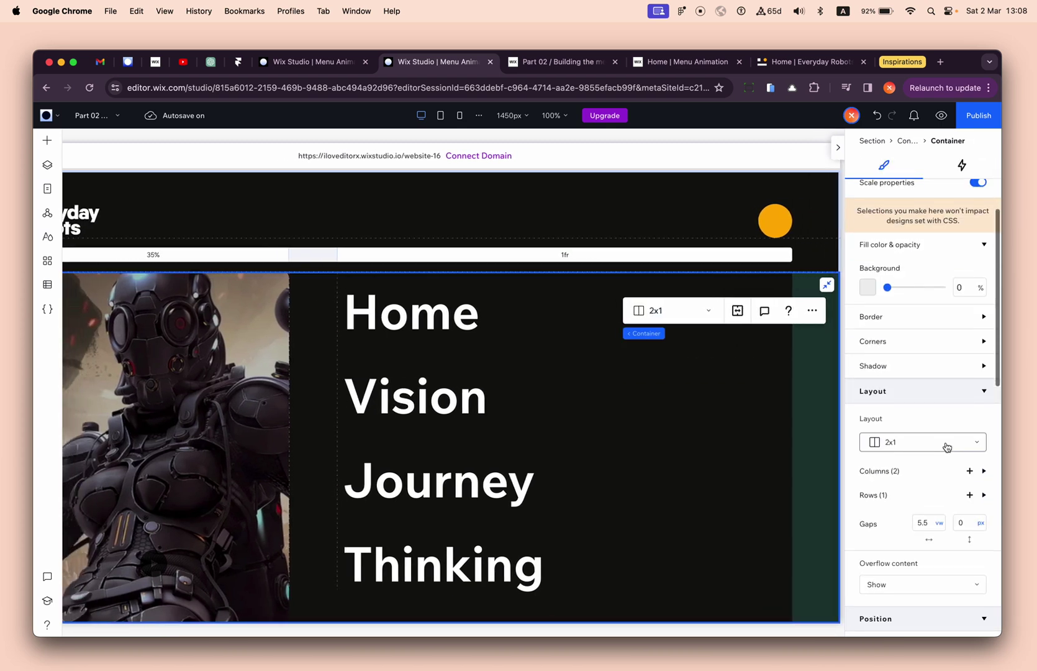
{"action": "scroll", "coordinate": [902, 365], "scroll_direction": "down", "scroll_amount": 3}
{"action": "scroll", "coordinate": [902, 365], "scroll_direction": "down", "scroll_amount": 1}
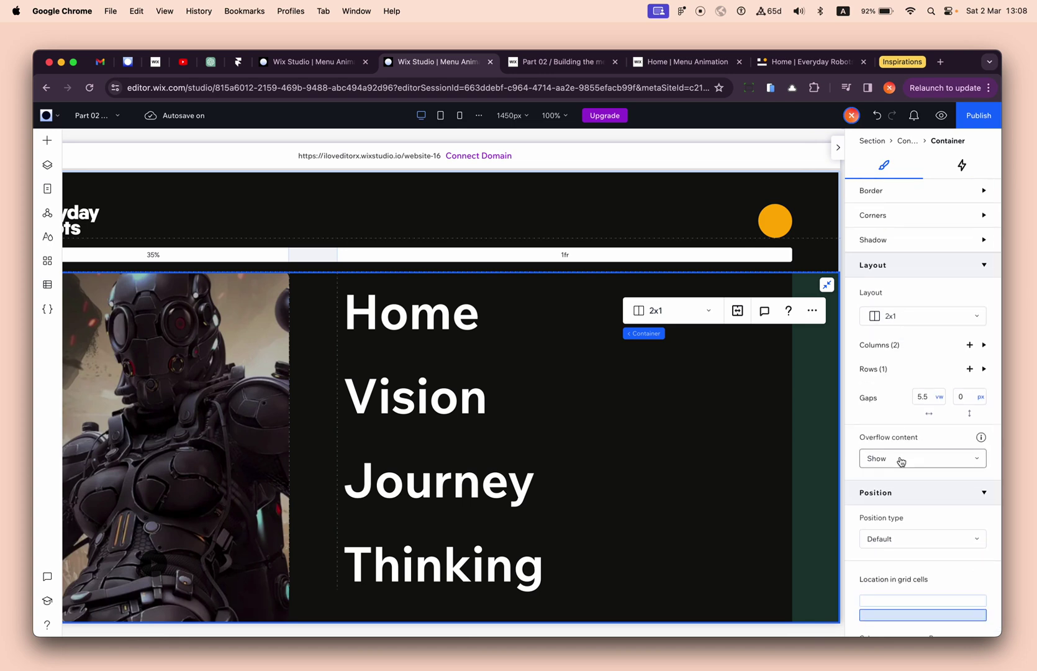
{"action": "left_click", "coordinate": [900, 459]}
{"action": "left_click", "coordinate": [900, 502]}
- Test scrolling the two-column container's content, and undo its overflow change
{"action": "scroll", "coordinate": [583, 416], "scroll_direction": "down", "scroll_amount": 2}
{"action": "scroll", "coordinate": [583, 416], "scroll_direction": "up", "scroll_amount": 1}
{"action": "scroll", "coordinate": [583, 416], "scroll_direction": "down", "scroll_amount": 3}
{"action": "scroll", "coordinate": [583, 416], "scroll_direction": "up", "scroll_amount": 2}
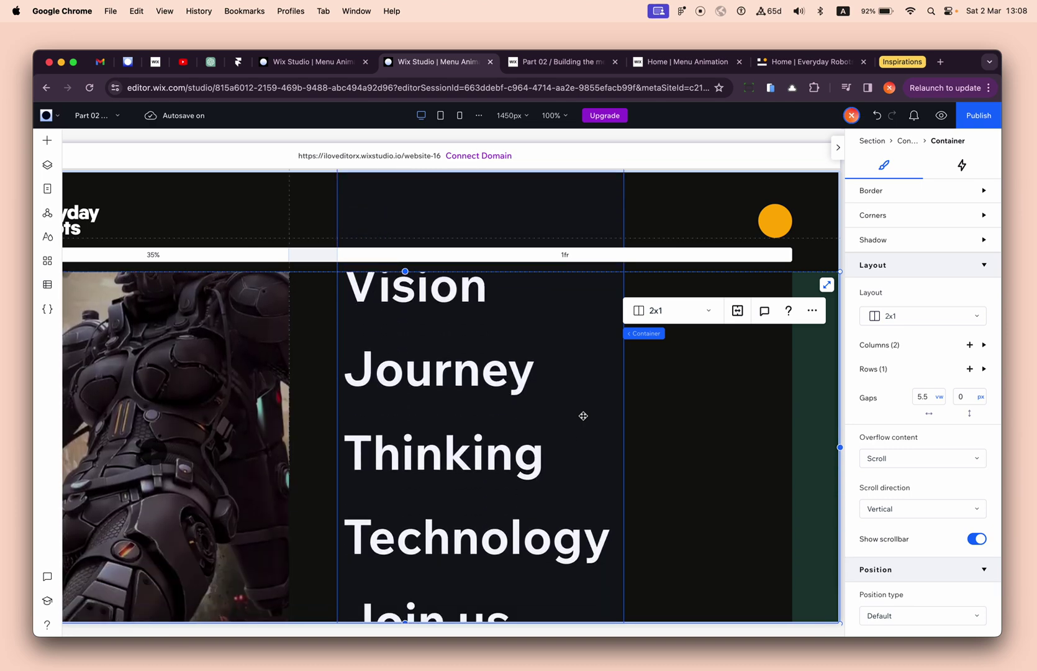
{"action": "scroll", "coordinate": [583, 415], "scroll_direction": "down", "scroll_amount": 1}
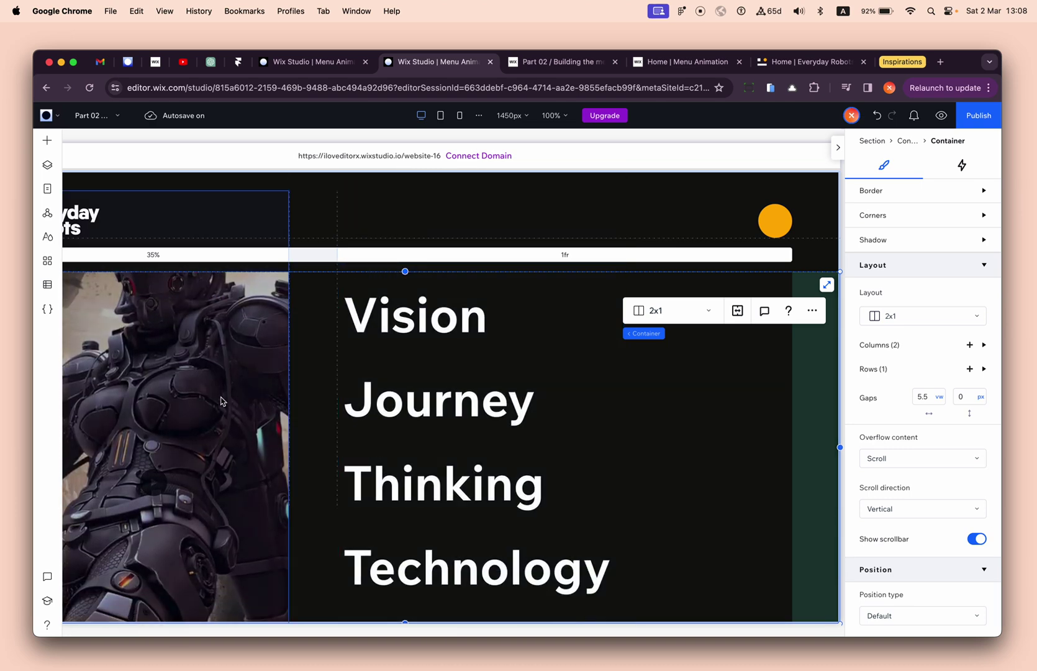
{"action": "scroll", "coordinate": [221, 400], "scroll_direction": "up", "scroll_amount": 1}
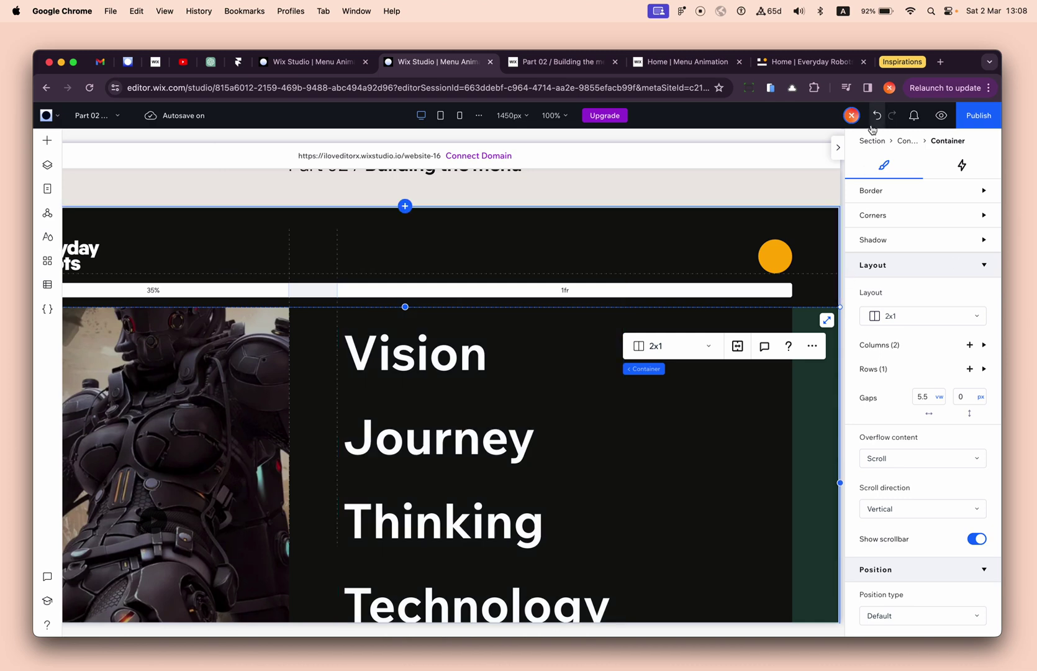
{"action": "left_click", "coordinate": [876, 115]}
- Wrap the horizontal menu in its own container, and set that container's width to 100% and its height to 100
{"action": "left_click", "coordinate": [472, 393]}
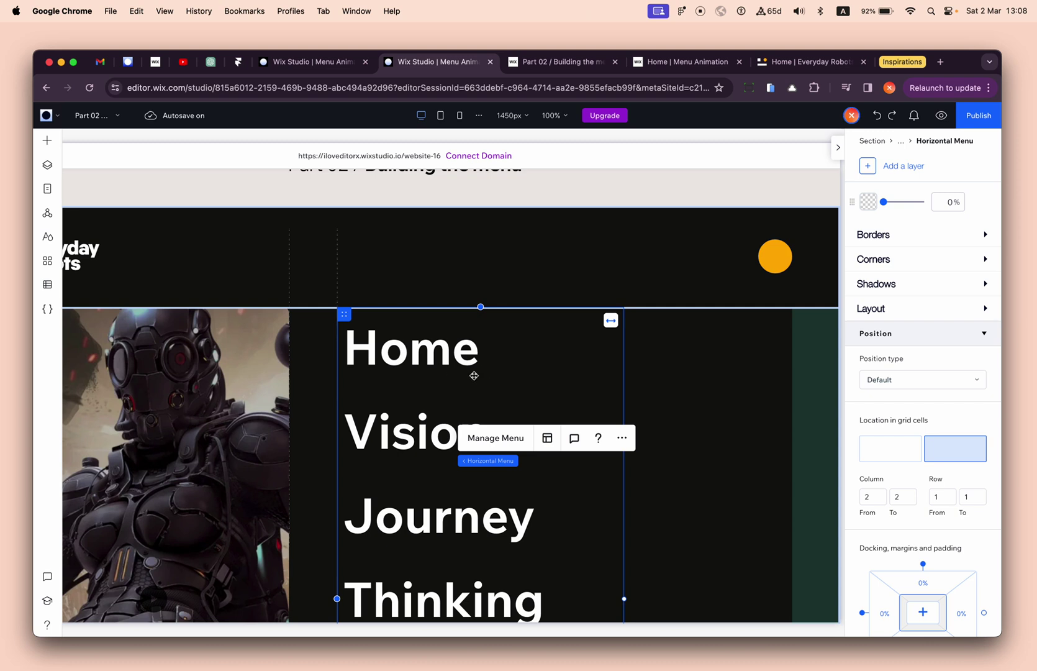
{"action": "right_click", "coordinate": [474, 375]}
{"action": "left_click", "coordinate": [523, 276]}
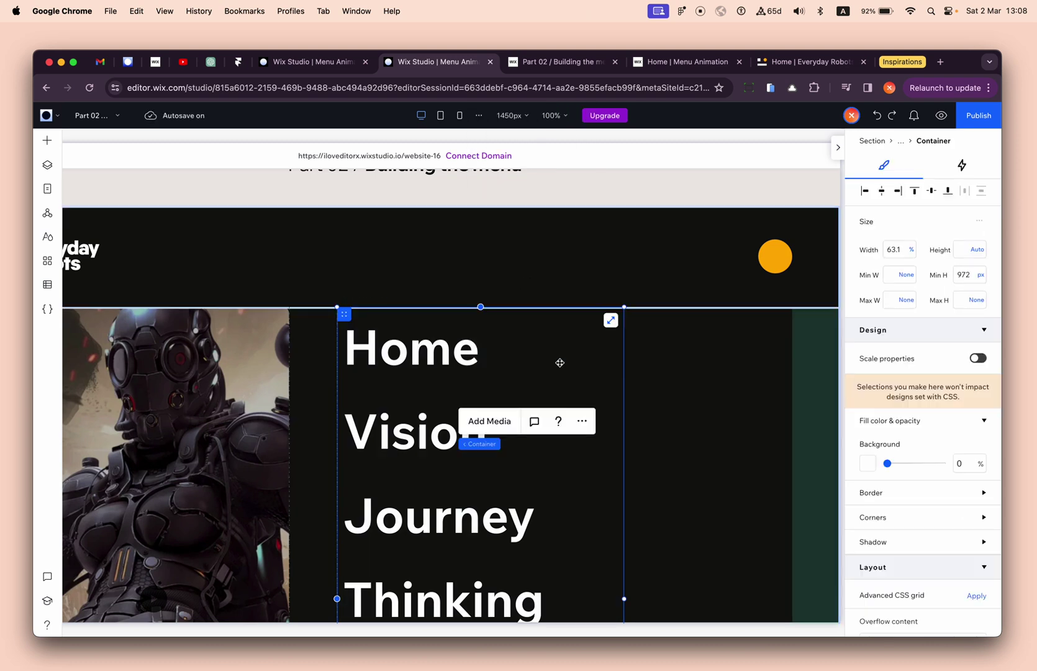
{"action": "type", "text": "10"}
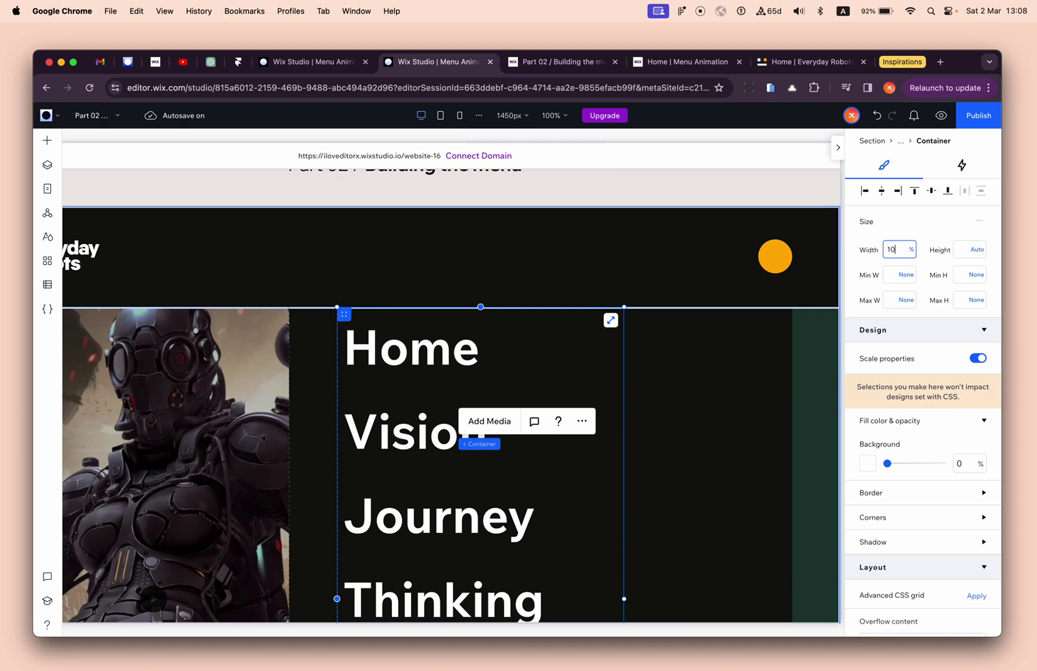
{"action": "type", "text": "0"}
{"action": "key", "text": "Return"}
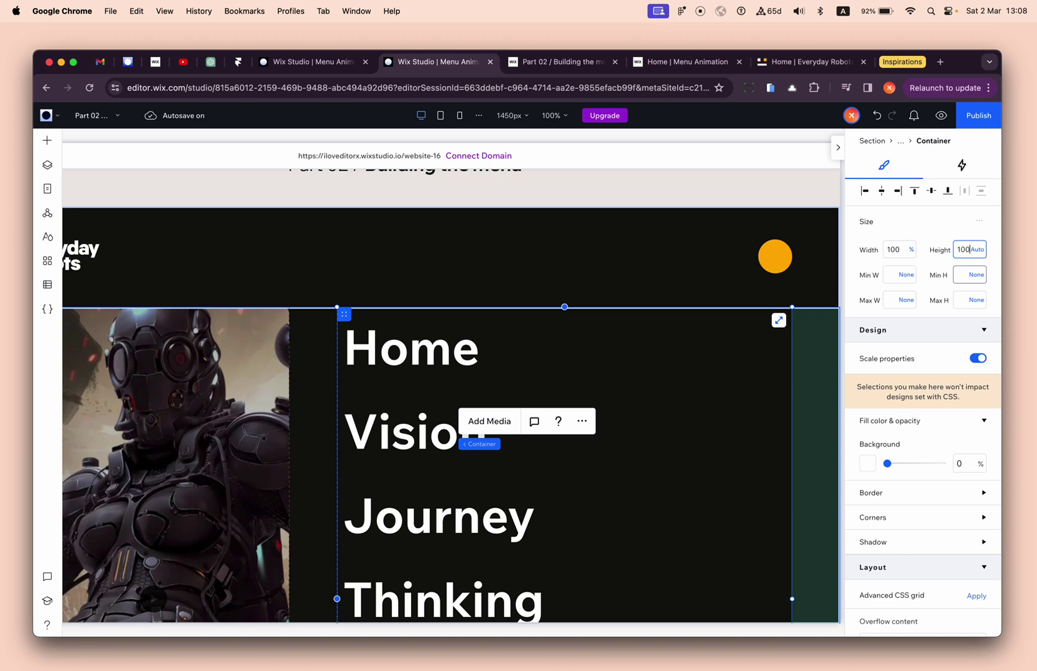
- Set the menu container's overflow content to Scroll, and test scrolling the menu items beside the video
{"action": "scroll", "coordinate": [916, 396], "scroll_direction": "down", "scroll_amount": 5}
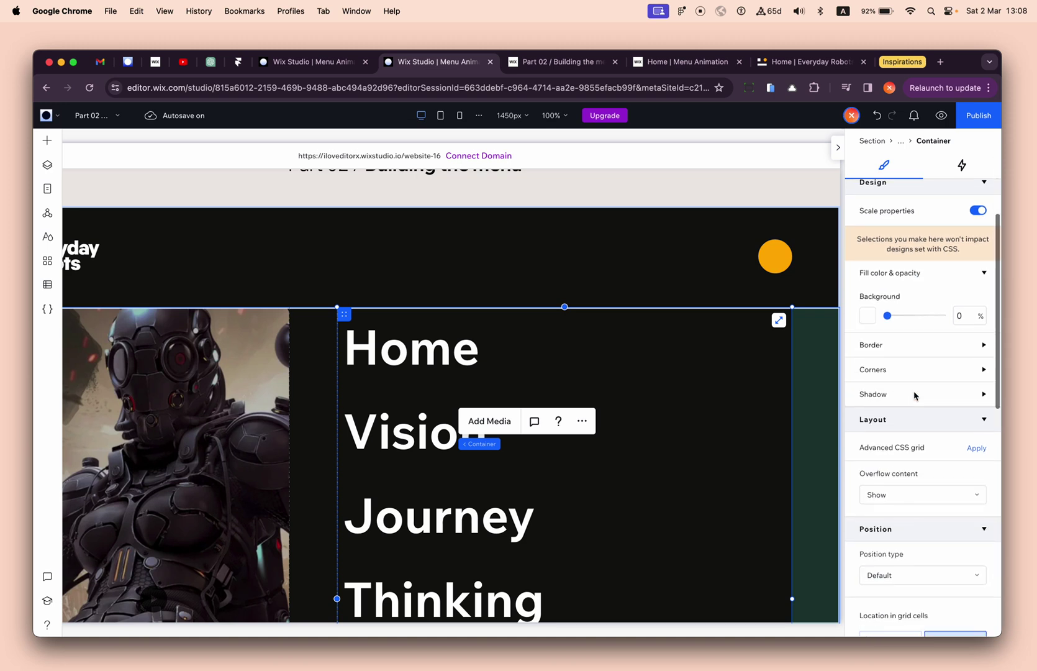
{"action": "scroll", "coordinate": [914, 395], "scroll_direction": "down", "scroll_amount": 3}
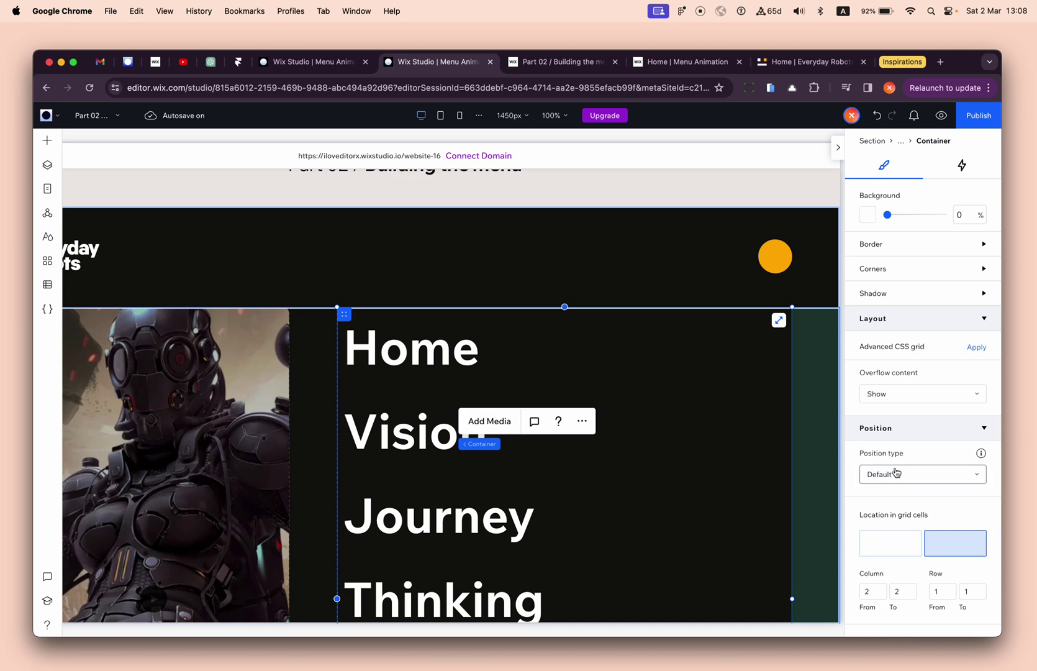
{"action": "left_click", "coordinate": [914, 395]}
{"action": "left_click", "coordinate": [910, 441]}
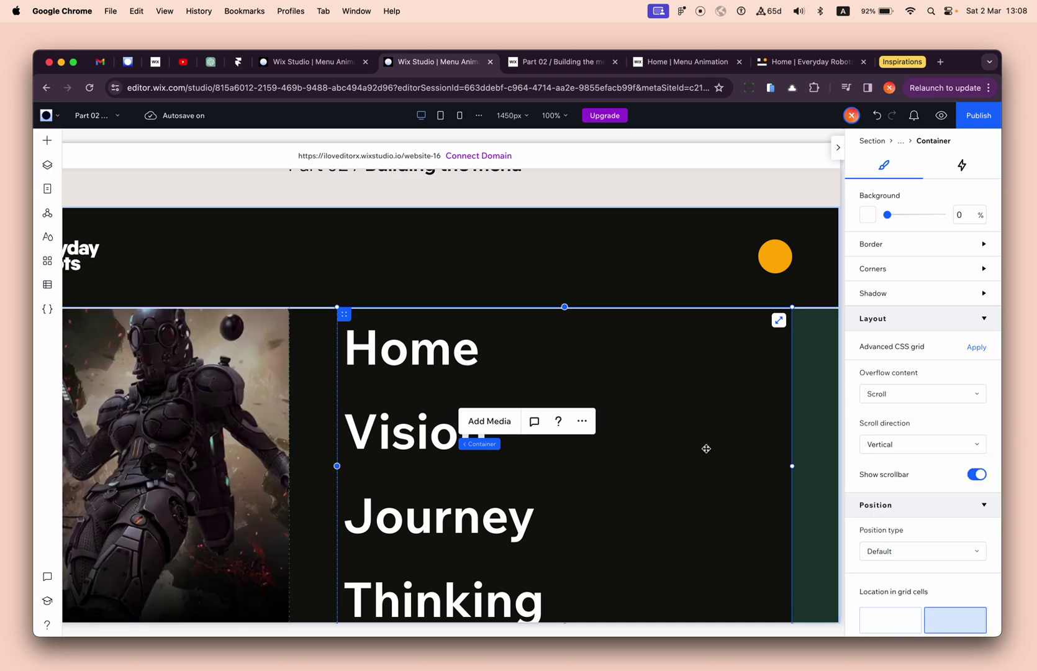
{"action": "scroll", "coordinate": [706, 448], "scroll_direction": "down", "scroll_amount": 2}
{"action": "scroll", "coordinate": [706, 449], "scroll_direction": "up", "scroll_amount": 2}
{"action": "scroll", "coordinate": [705, 448], "scroll_direction": "down", "scroll_amount": 4}
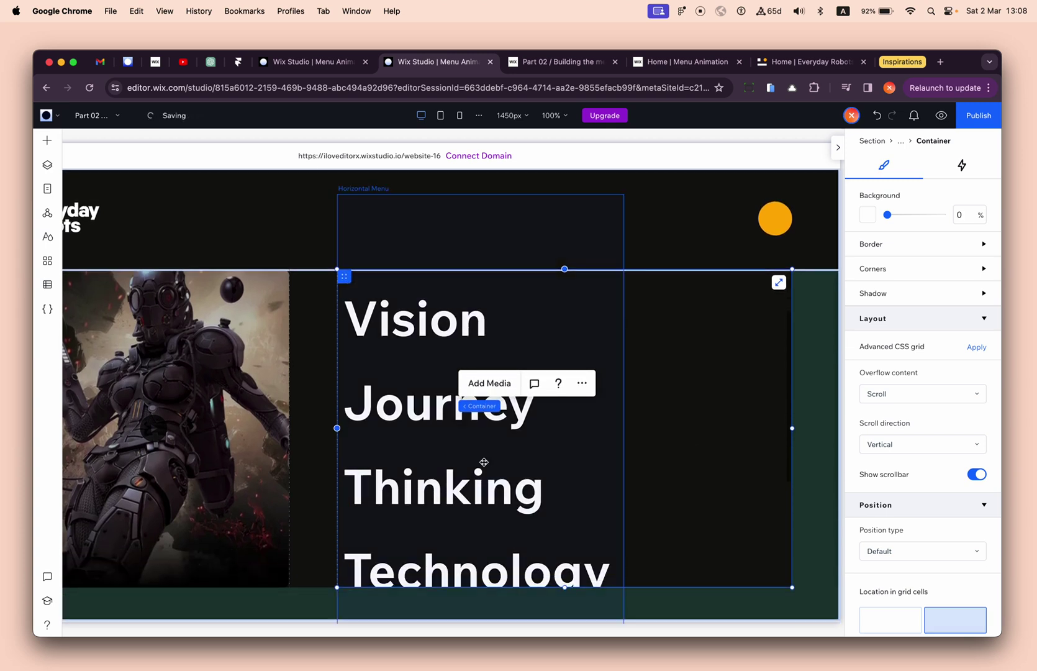
{"action": "scroll", "coordinate": [533, 402], "scroll_direction": "up", "scroll_amount": 1}
{"action": "scroll", "coordinate": [545, 401], "scroll_direction": "up", "scroll_amount": 3}
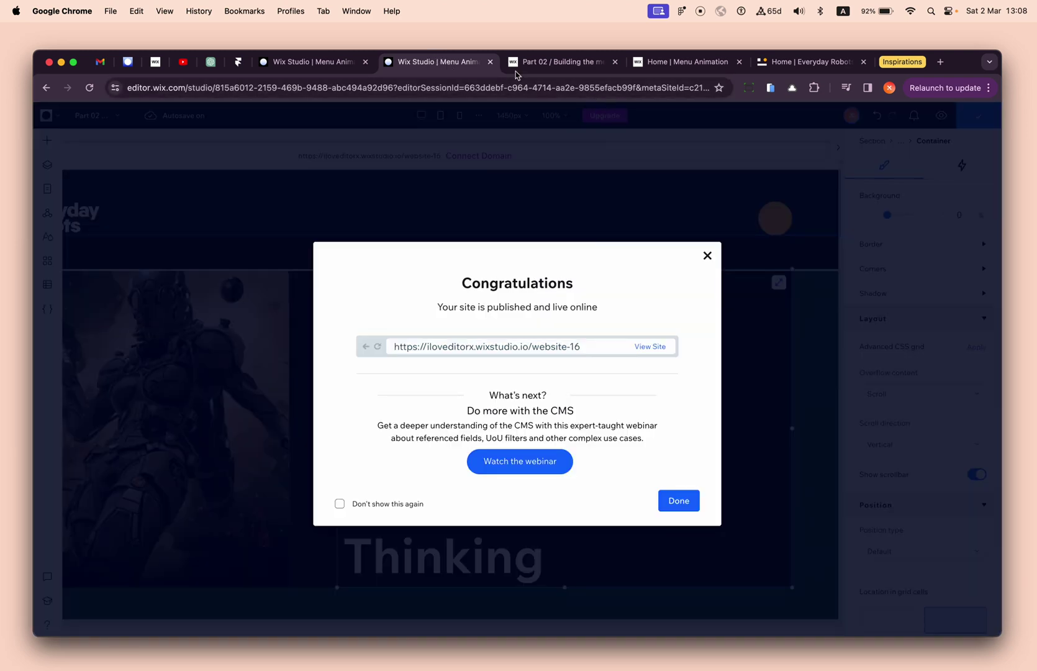
- Reload the published Part 02 page in its browser tab and check the menu links and video on the live site
{"action": "left_click", "coordinate": [556, 63]}
{"action": "left_click", "coordinate": [555, 83]}
{"action": "key", "text": "Return"}
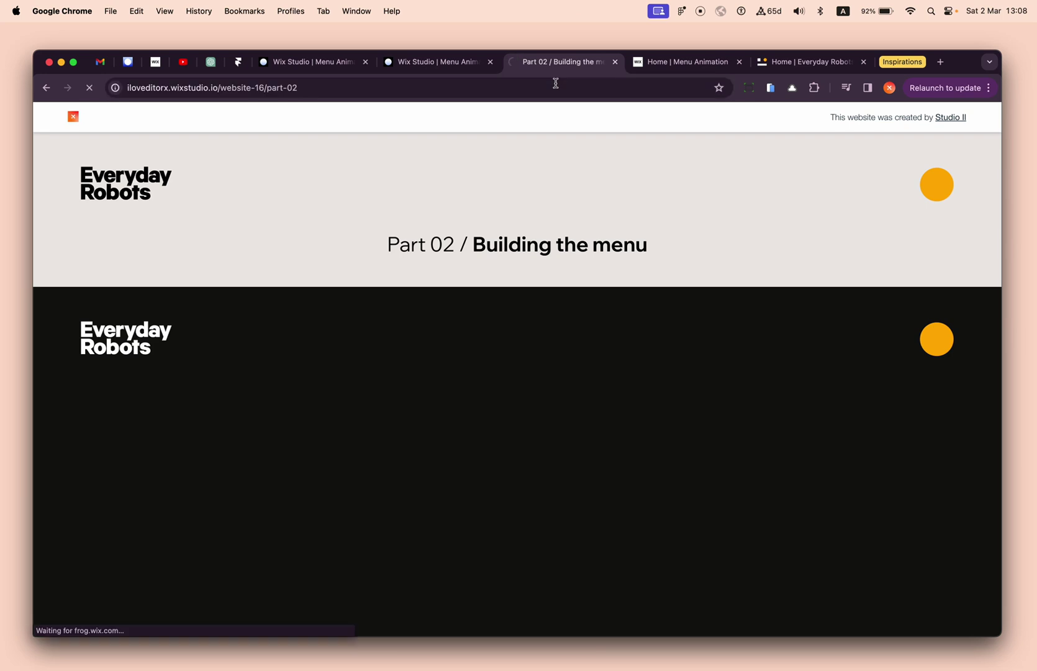
{"action": "scroll", "coordinate": [595, 254], "scroll_direction": "down", "scroll_amount": 4}
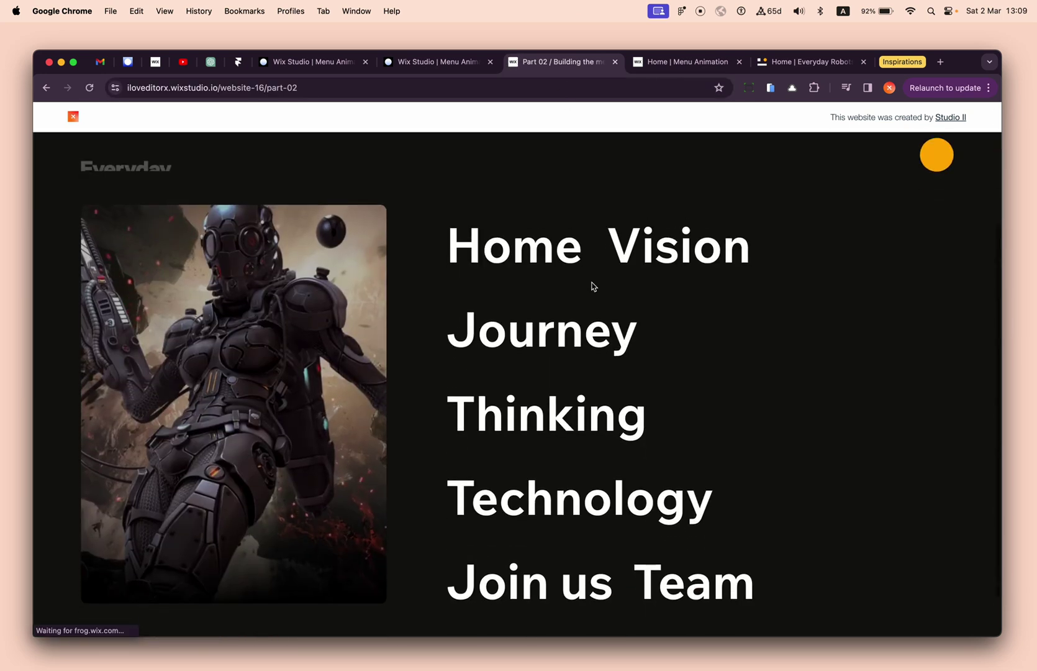